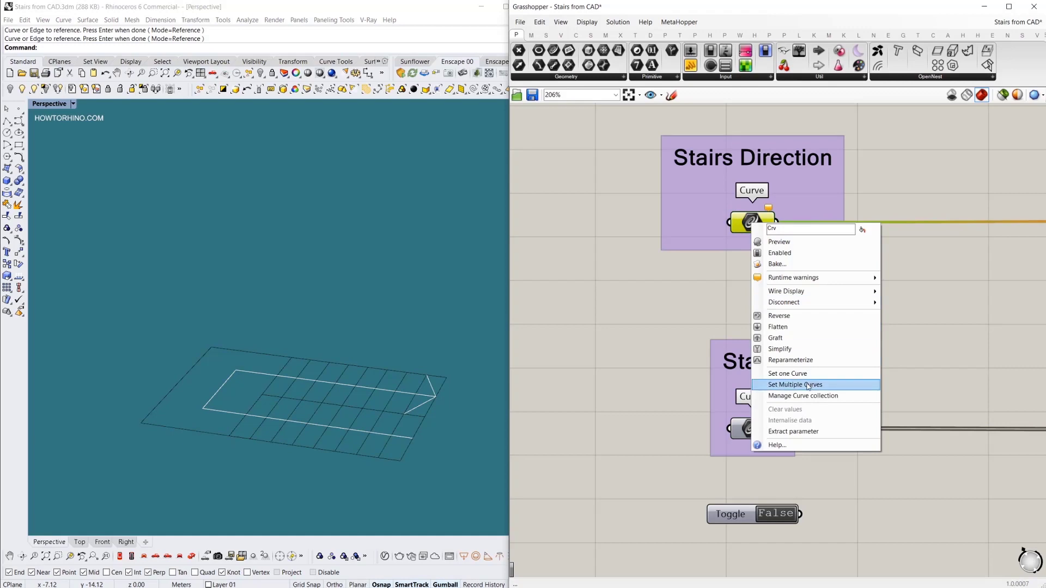
Assign the white direction curves to the Stairs Direction parameter as multiple curves
left_click(809, 385)
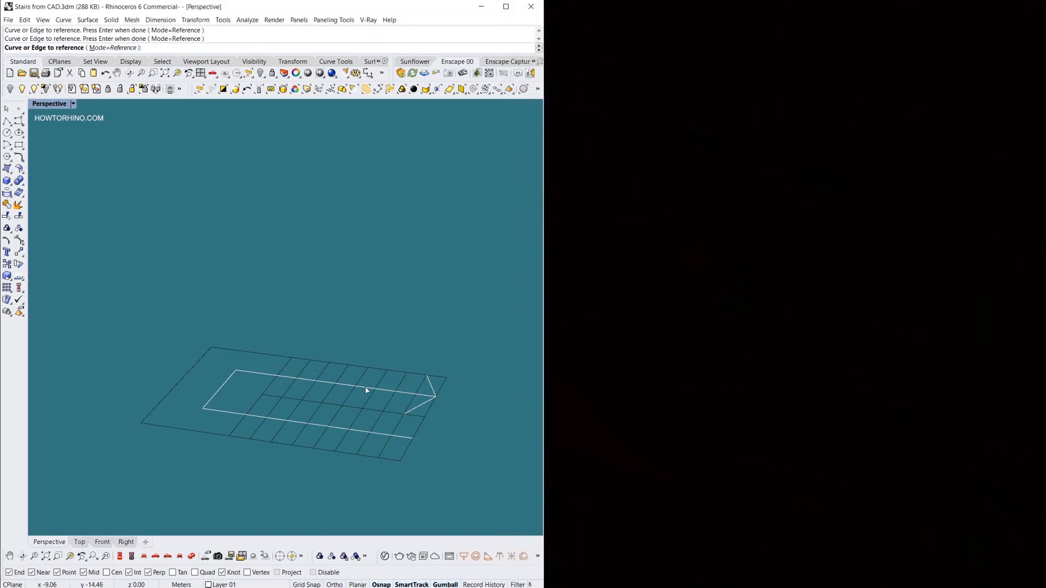
key("Return")
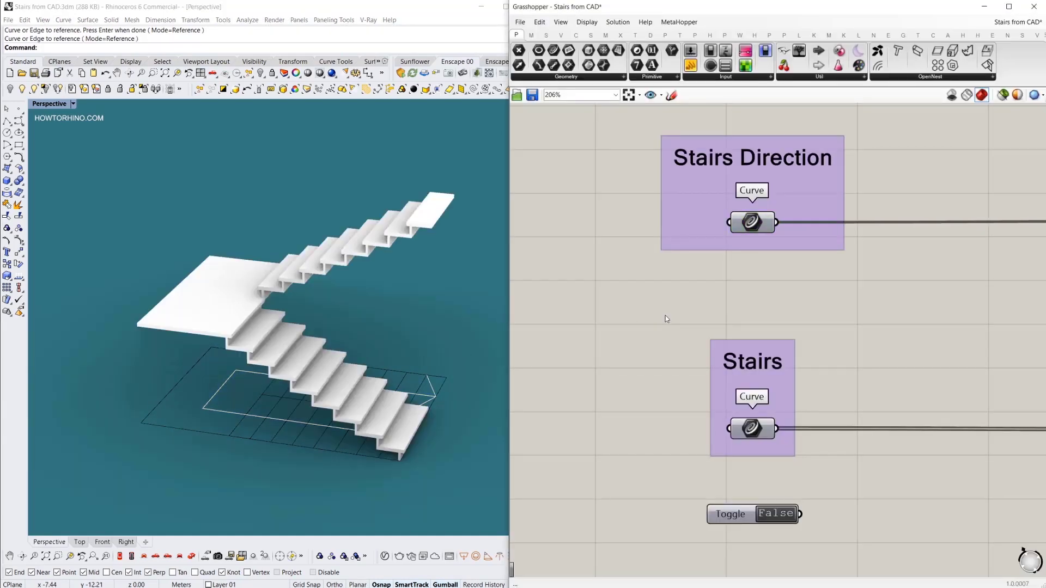
Switch the Boolean toggle between True and False to compare the two climbing directions of the stairs
left_click(779, 520)
left_click(779, 520)
left_click(779, 519)
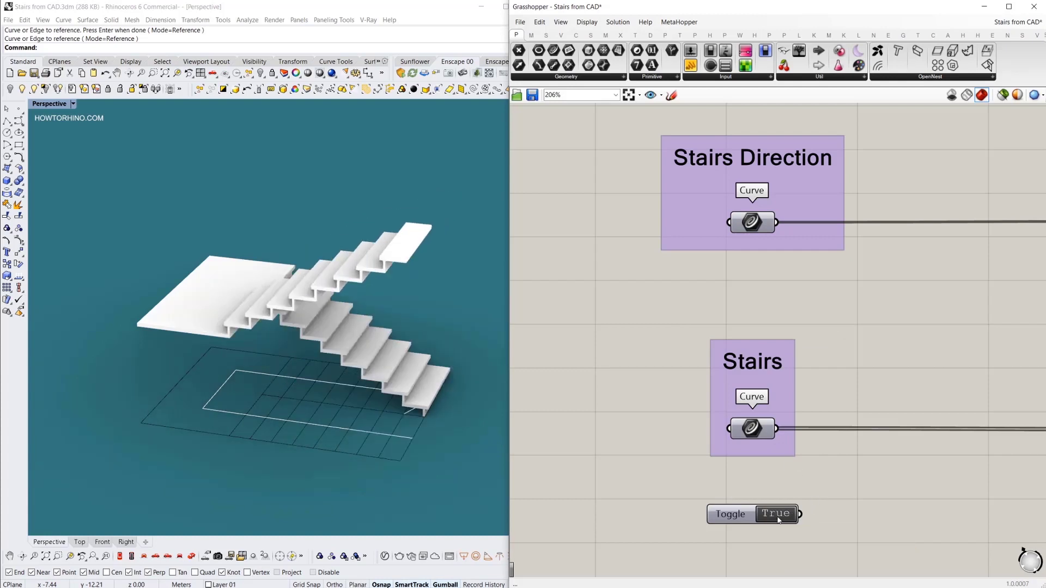
left_click(779, 519)
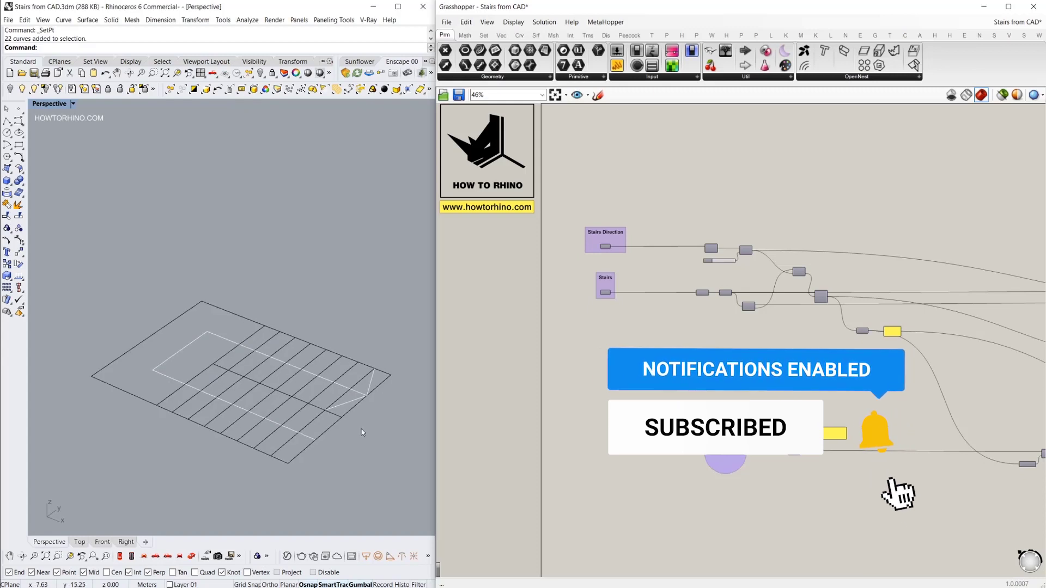
Flatten all the stair plan curves to one Z level with SetPt, aligned to World, using the plan's outer corner as location
left_click_drag(394, 466, 267, 357)
left_click(181, 225)
type("S")
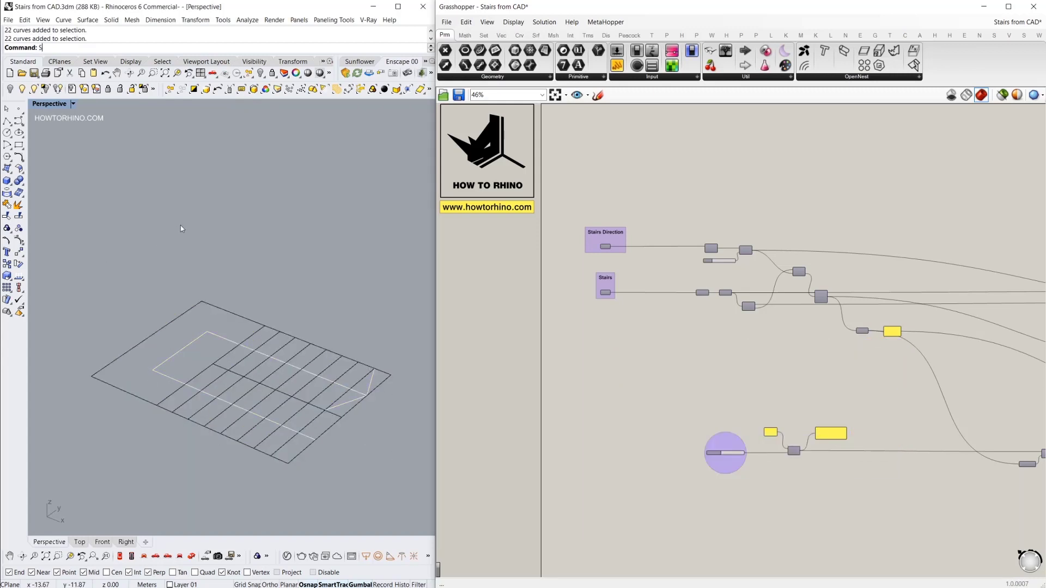
type("P")
key("Return")
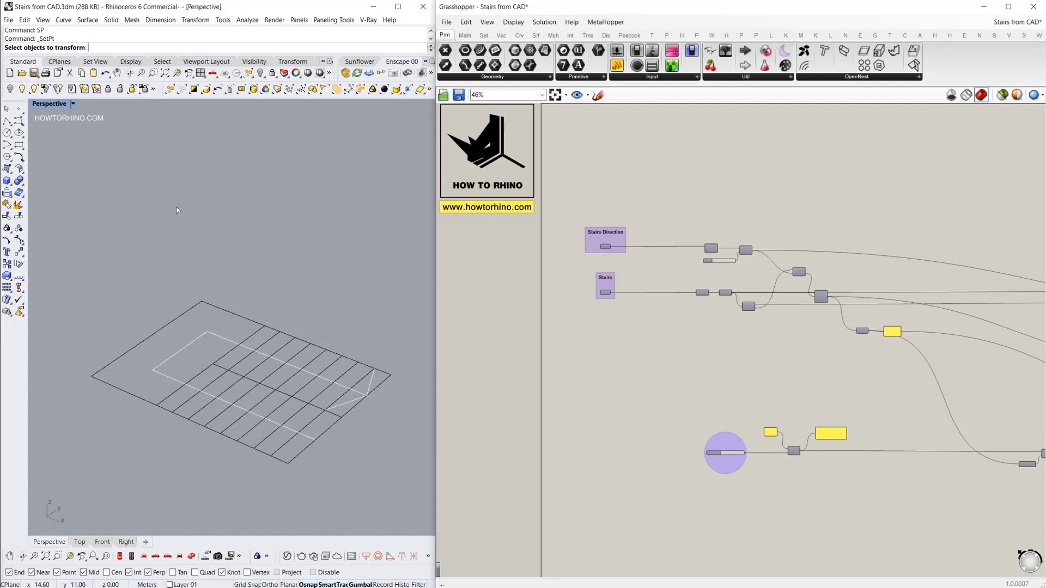
left_click_drag(375, 482, 180, 283)
key("Return")
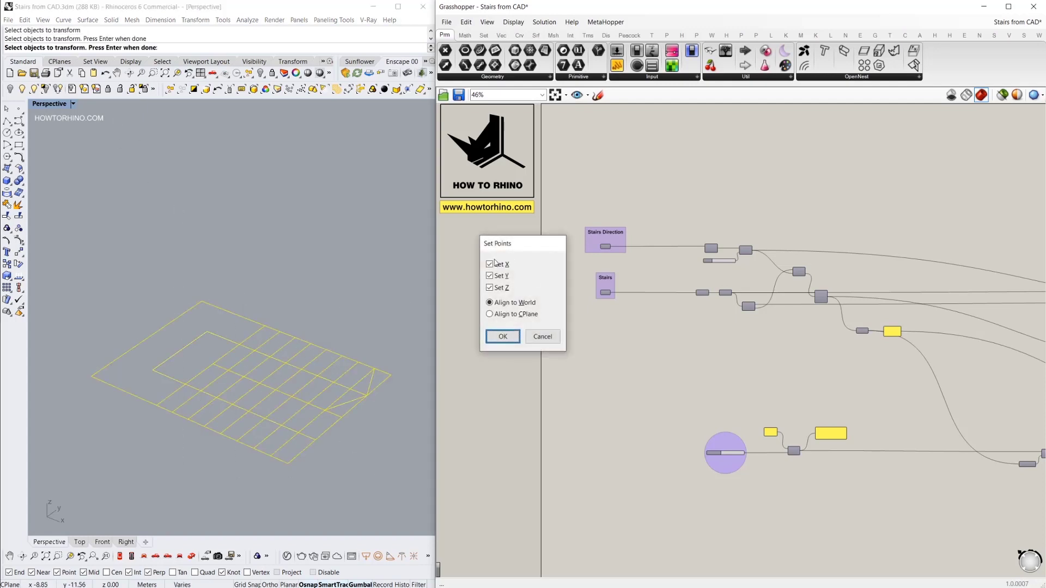
left_click(503, 336)
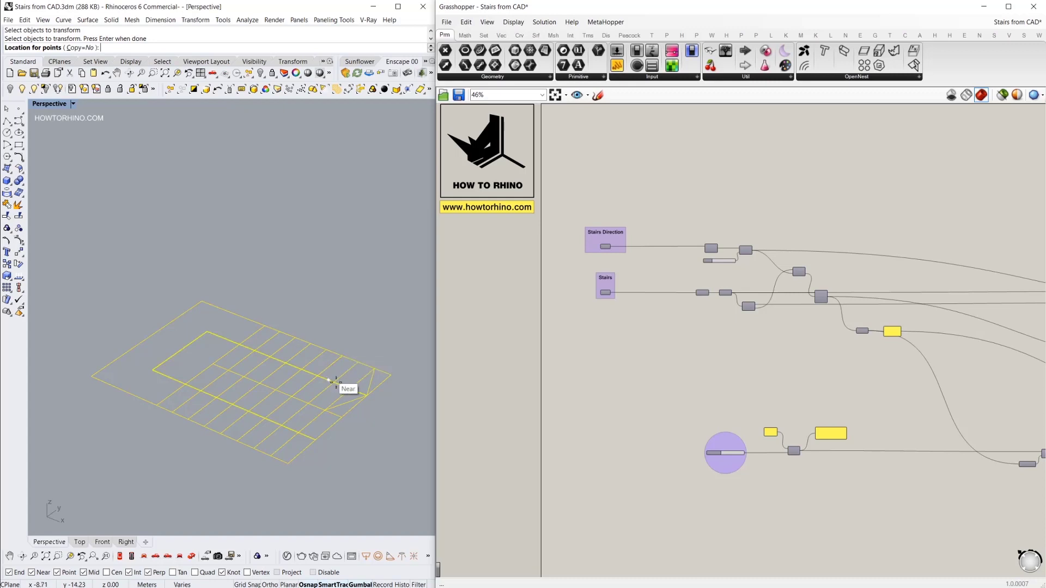
left_click(390, 375)
Examine the flattened stair plan and its direction line from several angles
right_click_drag(384, 381, 373, 336)
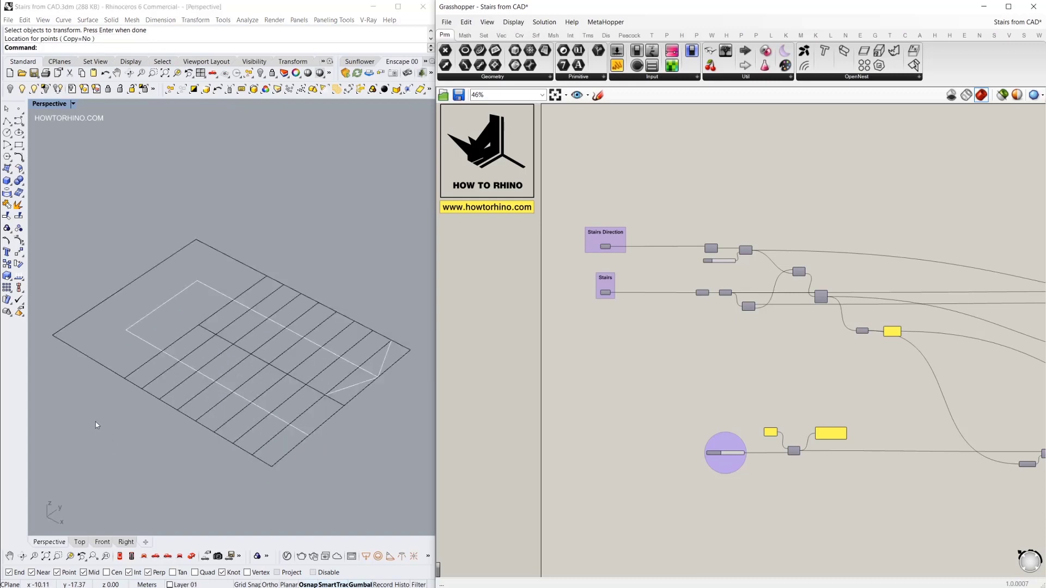
right_click_drag(140, 430, 260, 375)
scroll(301, 402, "up", 5)
scroll(263, 403, "down", 4)
scroll(260, 362, "down", 2)
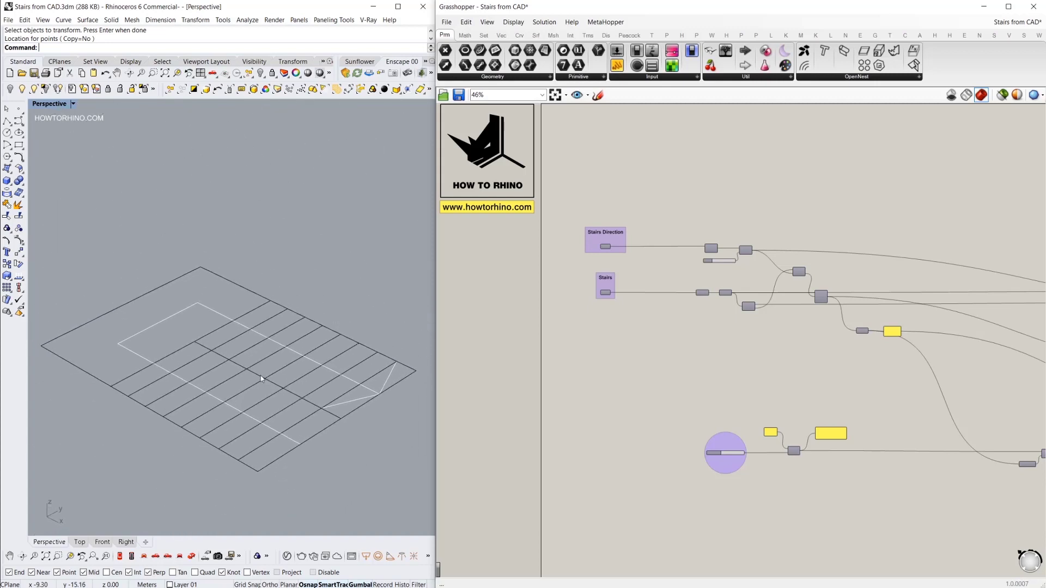
mouse_move(297, 377)
right_mouse_down()
mouse_move(301, 385)
mouse_move(263, 392)
mouse_move(298, 377)
mouse_move(284, 365)
mouse_move(302, 362)
right_mouse_up()
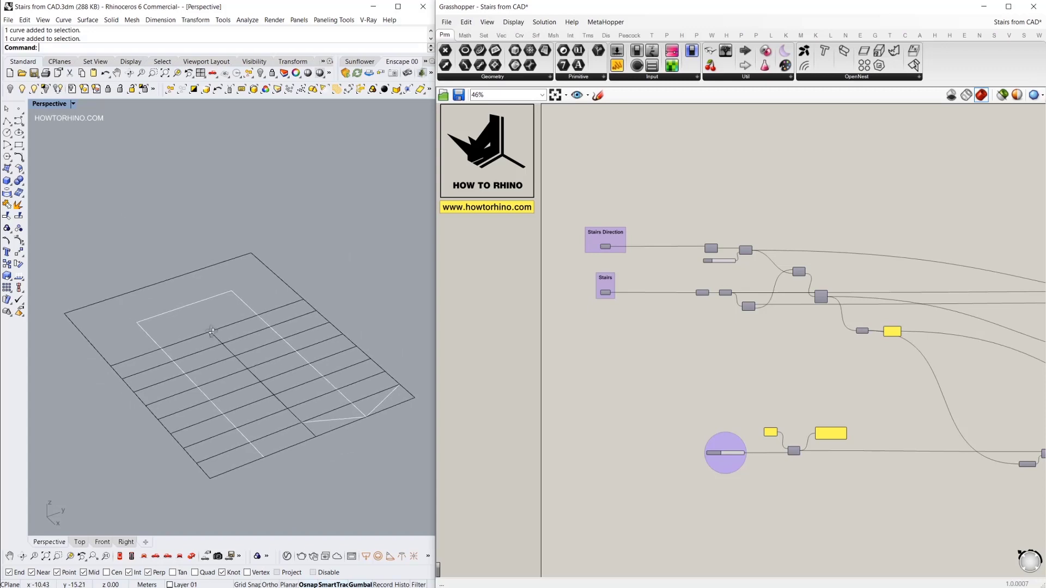
scroll(225, 332, "up", 1)
scroll(231, 334, "down", 1)
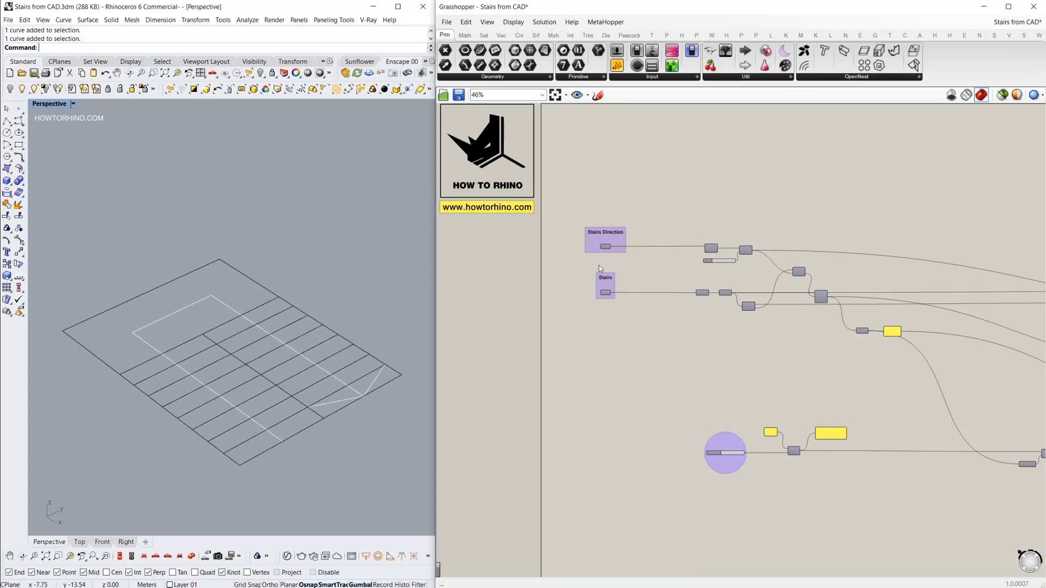
Assign the white U-shaped direction polyline to the Stairs Direction parameter as a single curve
scroll(599, 266, "up", 4)
right_click(622, 232)
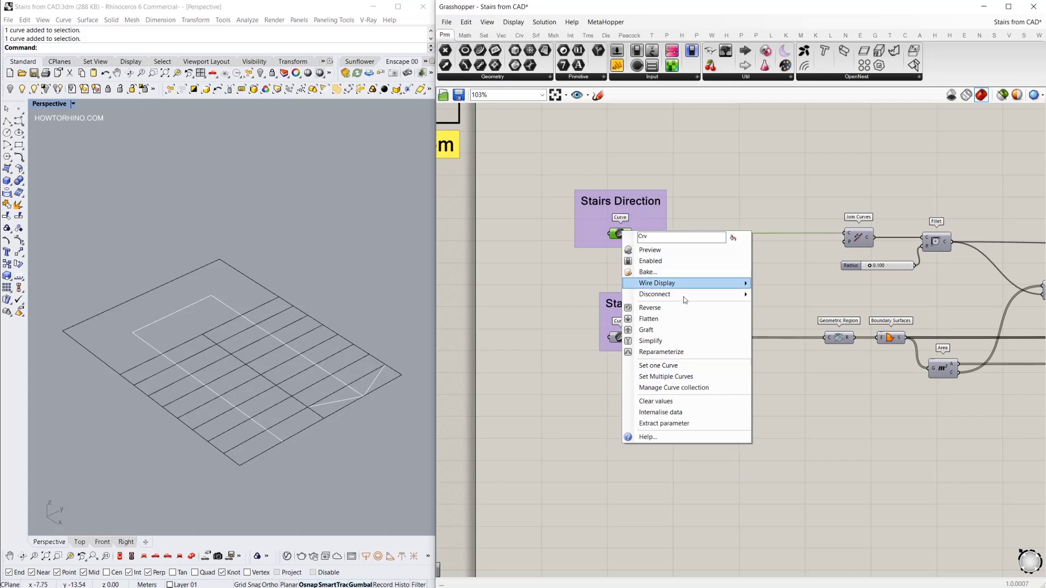
left_click(658, 366)
left_click(237, 408)
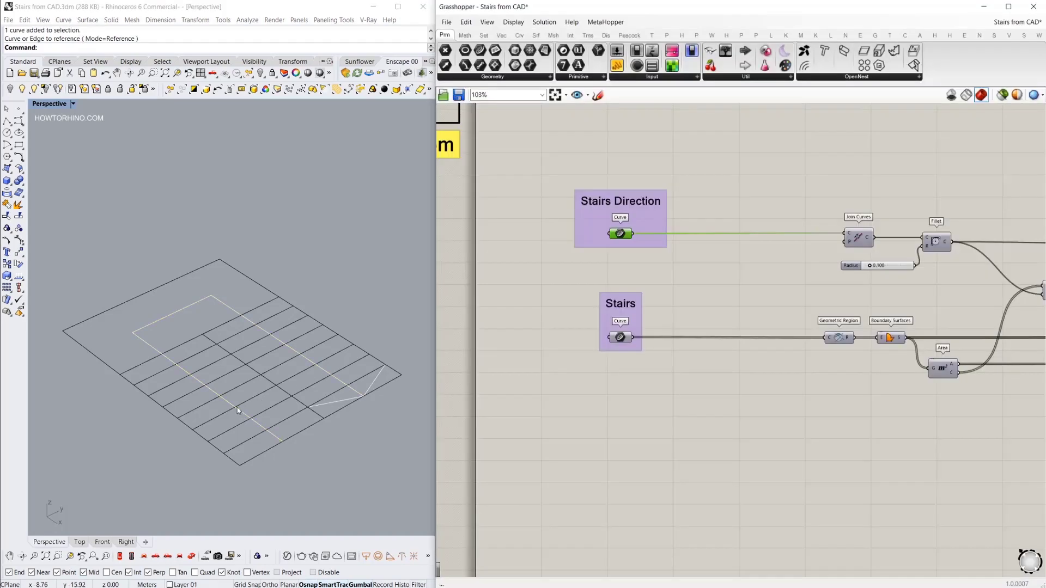
Assign all the black stair plan curves to the Stairs parameter as multiple curves, leaving out the direction line and its arrowhead
right_click(623, 337)
left_click(661, 484)
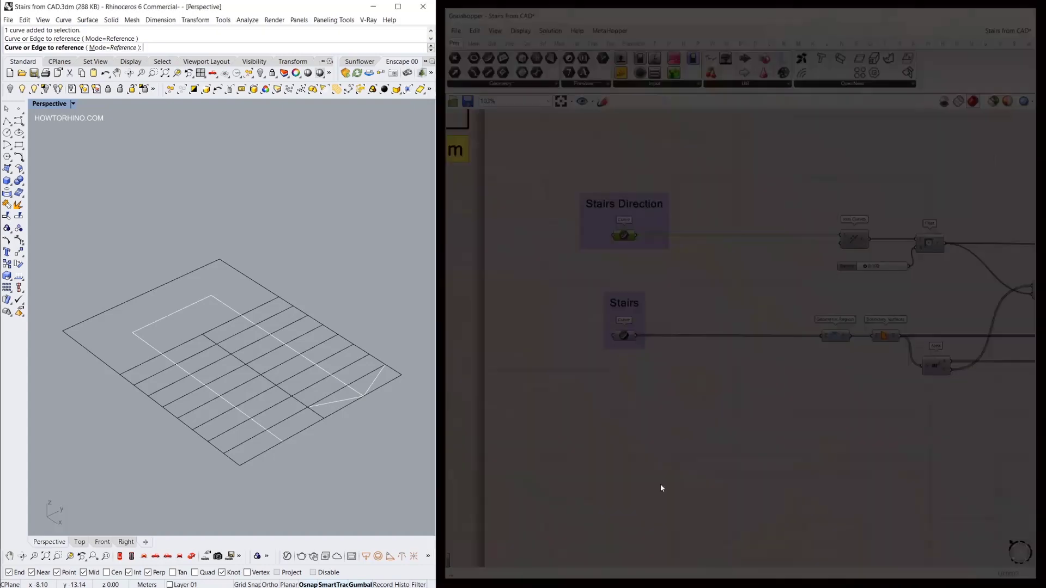
left_click_drag(57, 226, 428, 505)
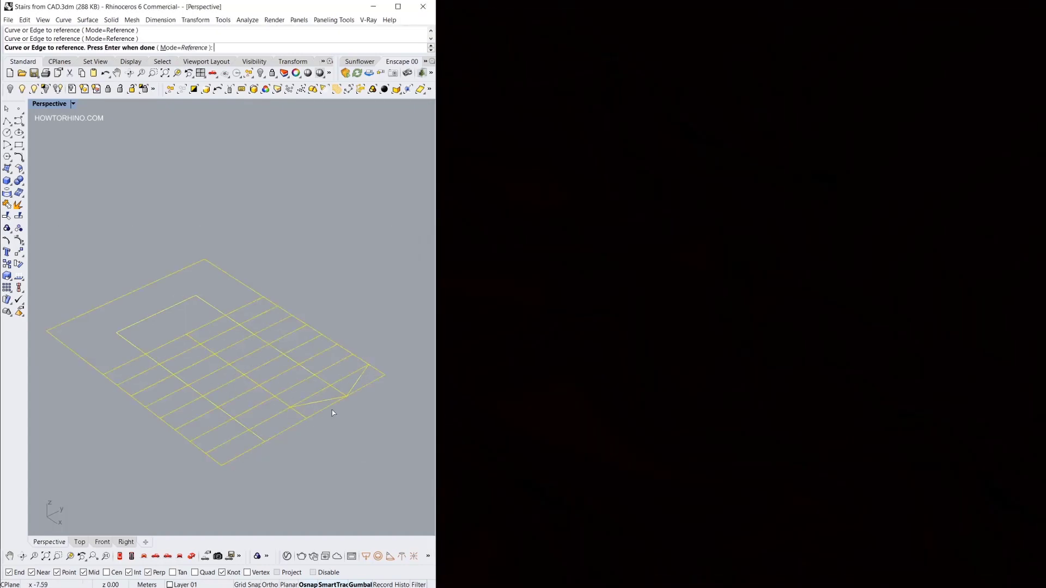
left_click(319, 378, "ctrl")
left_click(350, 391, "ctrl")
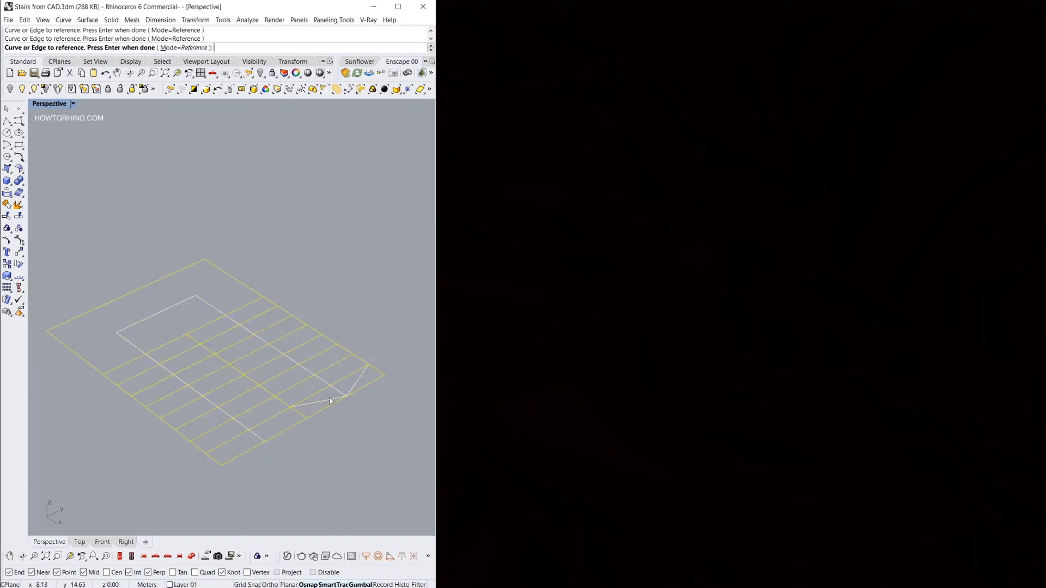
key("Return")
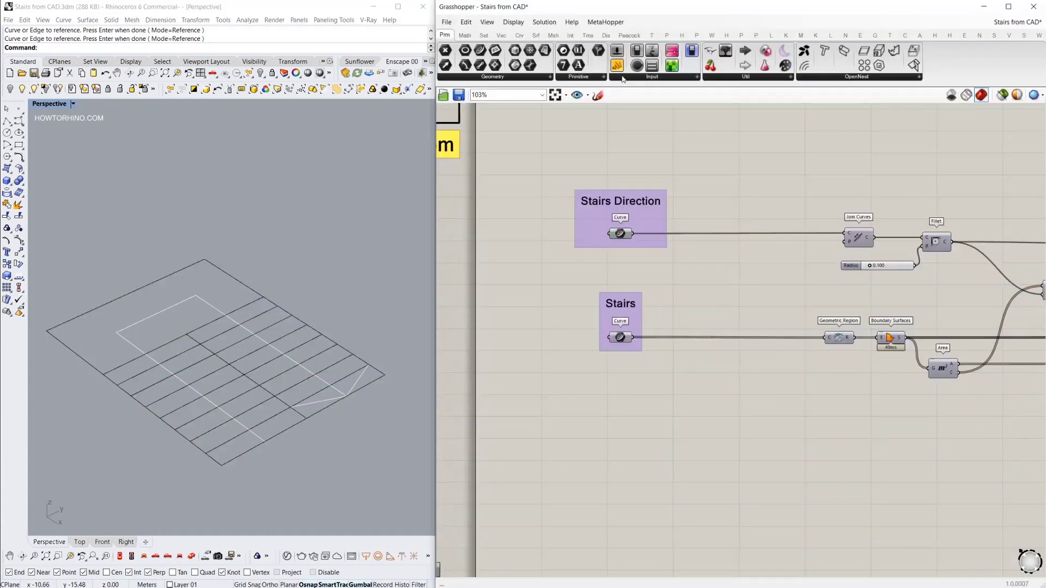
Connect panels to the Stairs and Stairs Direction curve outputs to inspect the referenced curves
left_click_drag(623, 79, 745, 410)
left_click_drag(633, 337, 733, 516)
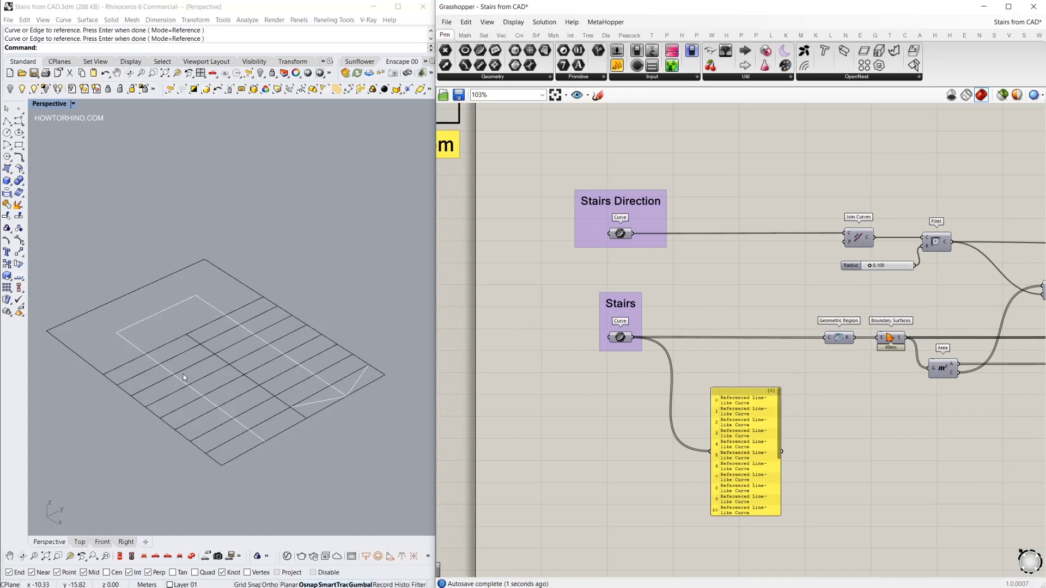
left_click_drag(655, 113, 749, 166)
left_click_drag(633, 234, 739, 184)
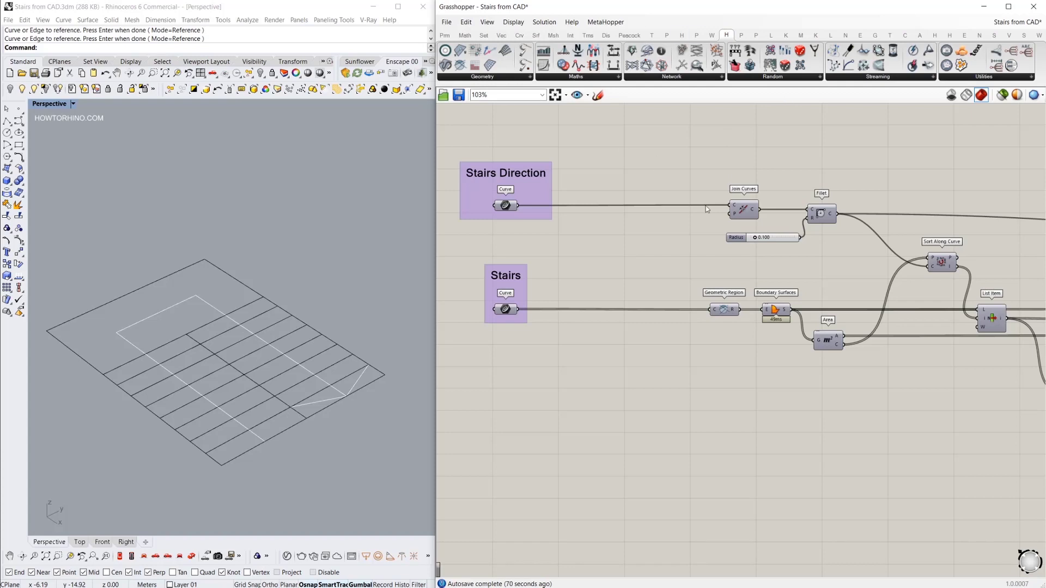
Locate the Geometric Region component's source and read the Boundary Surfaces output in a temporary panel
left_click(723, 310, "ctrl+alt")
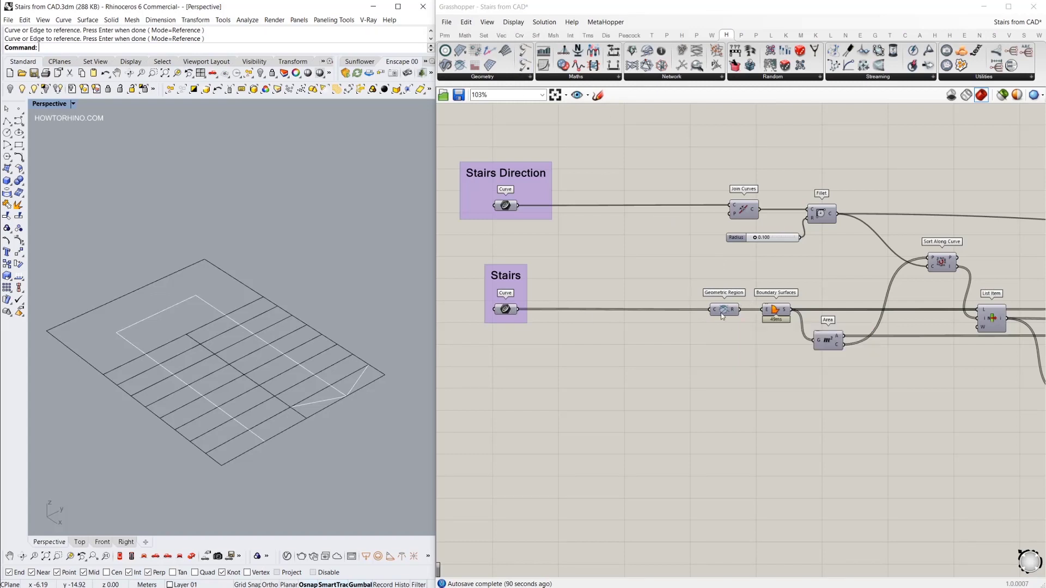
right_click_drag(302, 289, 304, 295)
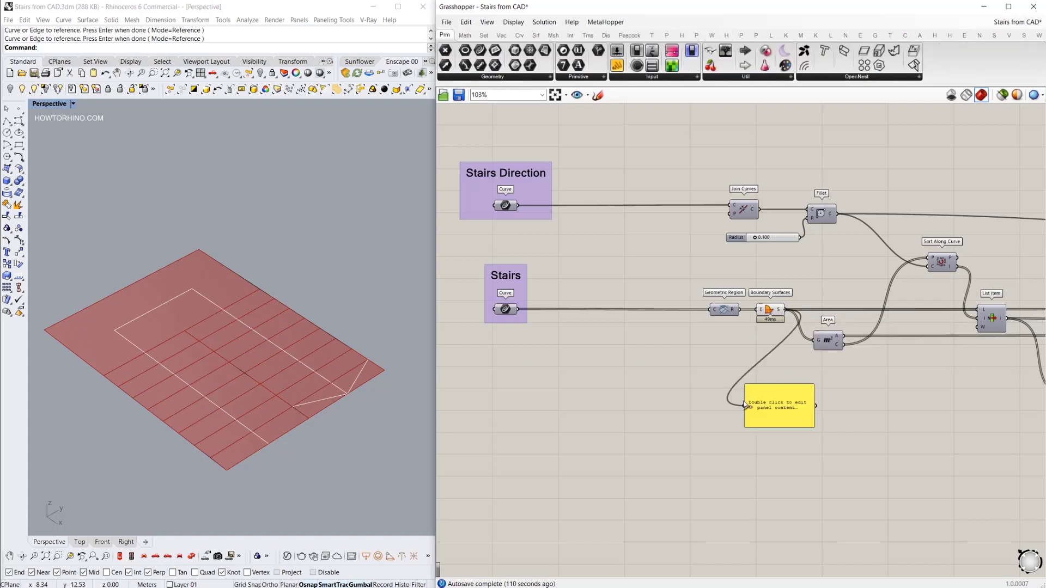
left_click_drag(785, 309, 777, 415)
left_click(813, 422)
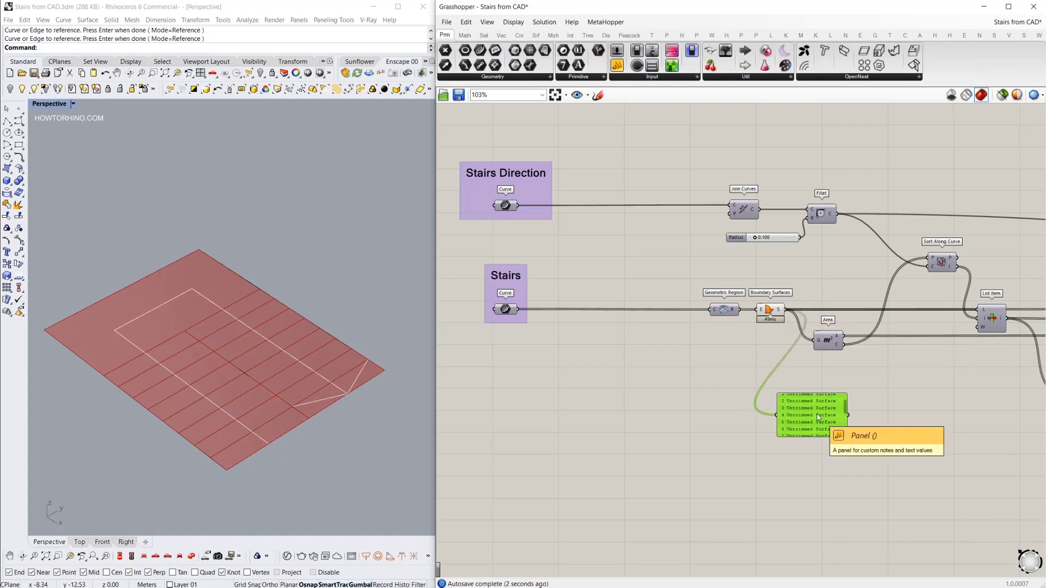
key("Delete")
Annotate a temporary screen capture, circling Boundary Surfaces and tracing the direction line over the stair plan, and discard it
key("Print")
mouse_move(31, 157)
left_mouse_down()
mouse_move(841, 546)
mouse_move(920, 537)
left_mouse_up()
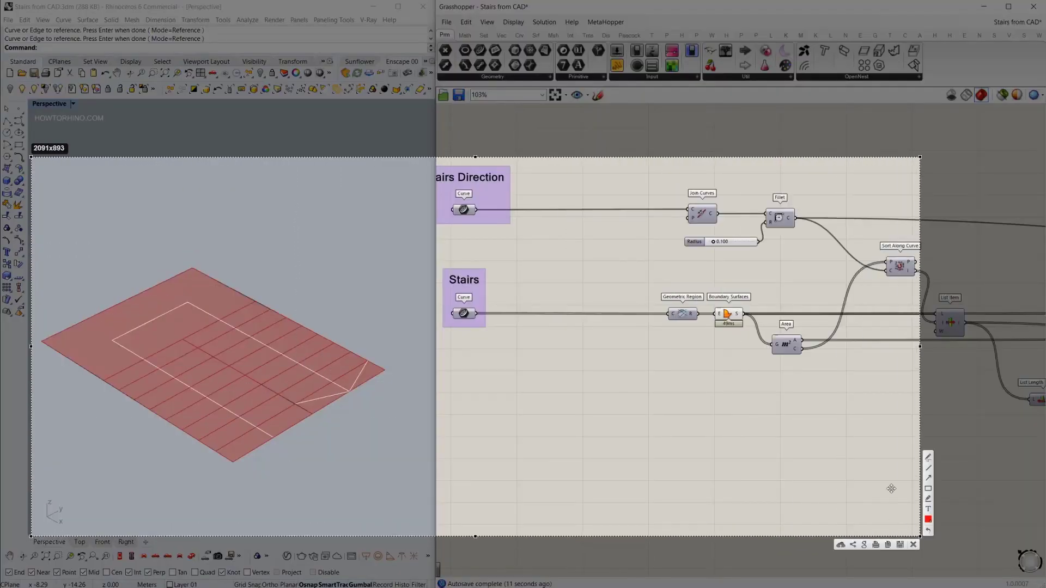
mouse_move(708, 288)
left_mouse_down()
mouse_move(724, 285)
mouse_move(704, 293)
left_mouse_up()
left_click_drag(274, 440, 116, 345)
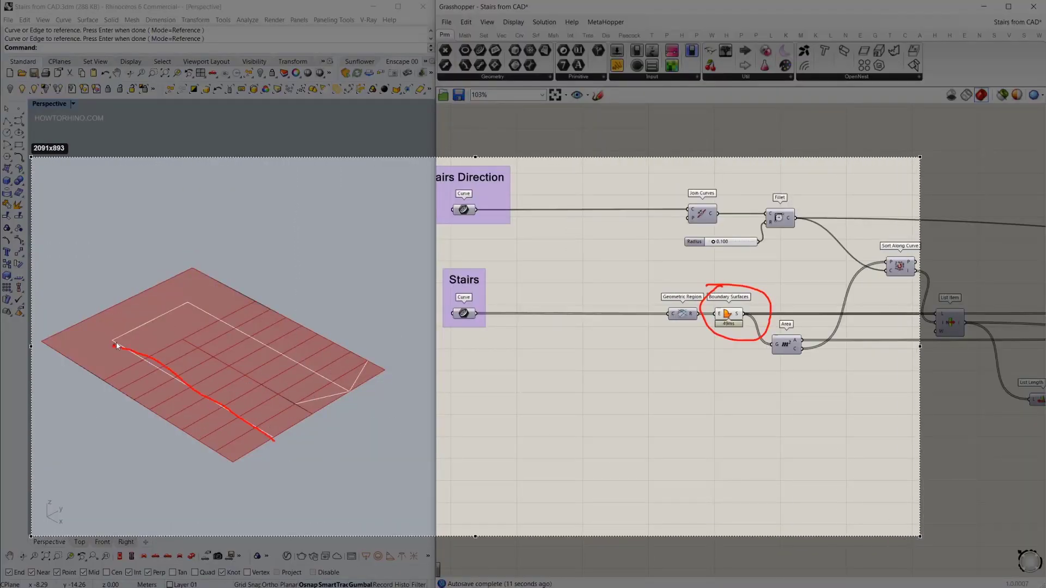
left_click_drag(243, 333, 359, 385)
key("Escape")
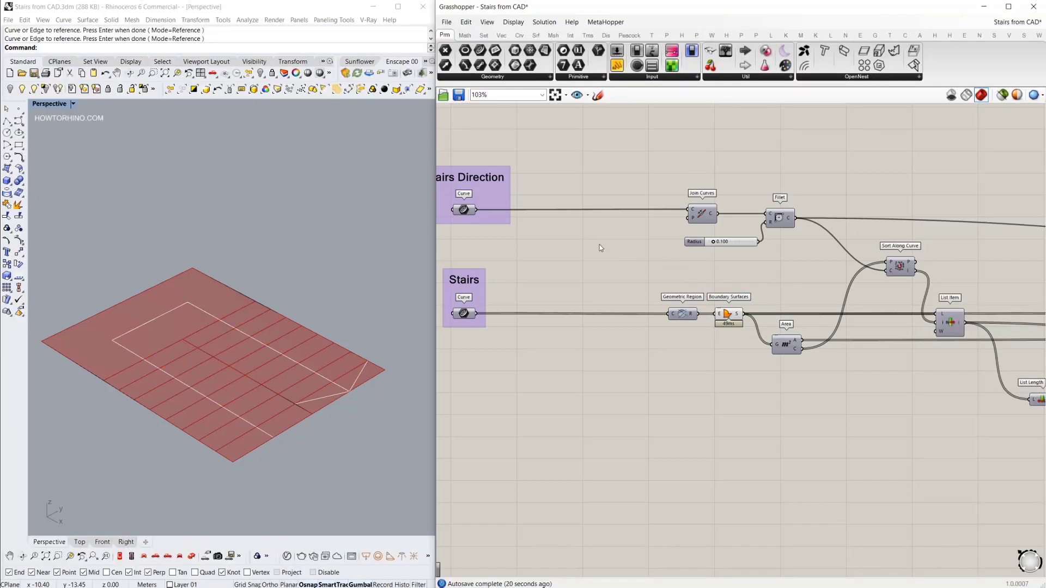
Inspect the Stairs Direction and Join Curves components, and turn on the preview of the Area component's centroids
left_click(460, 212)
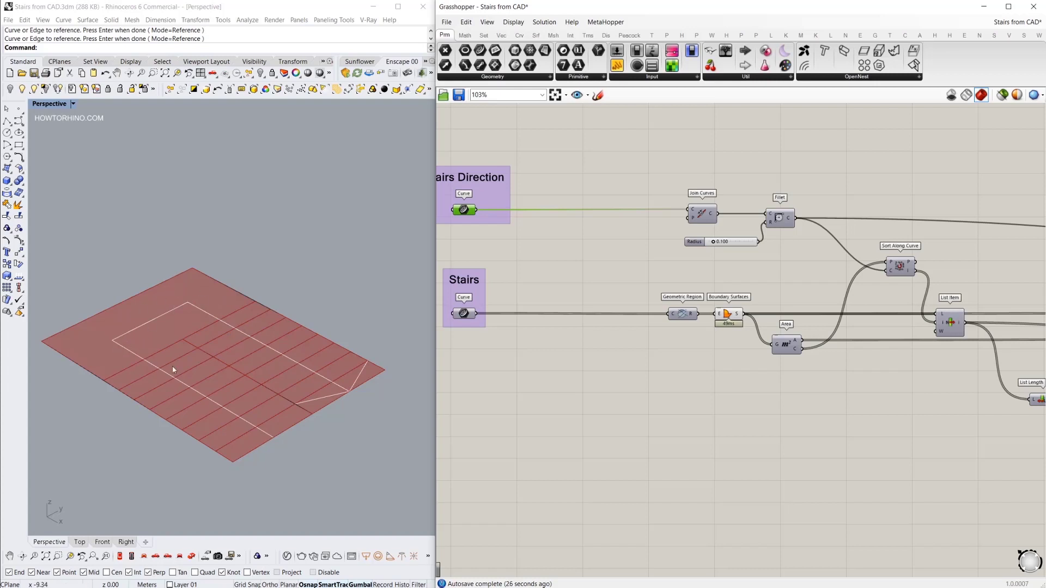
left_click(702, 214)
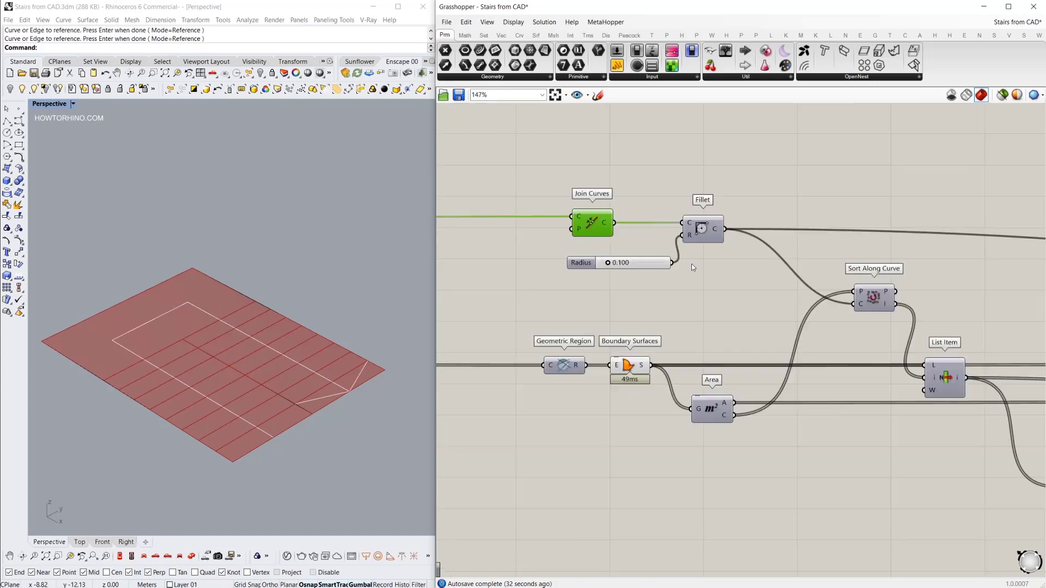
left_click(663, 381)
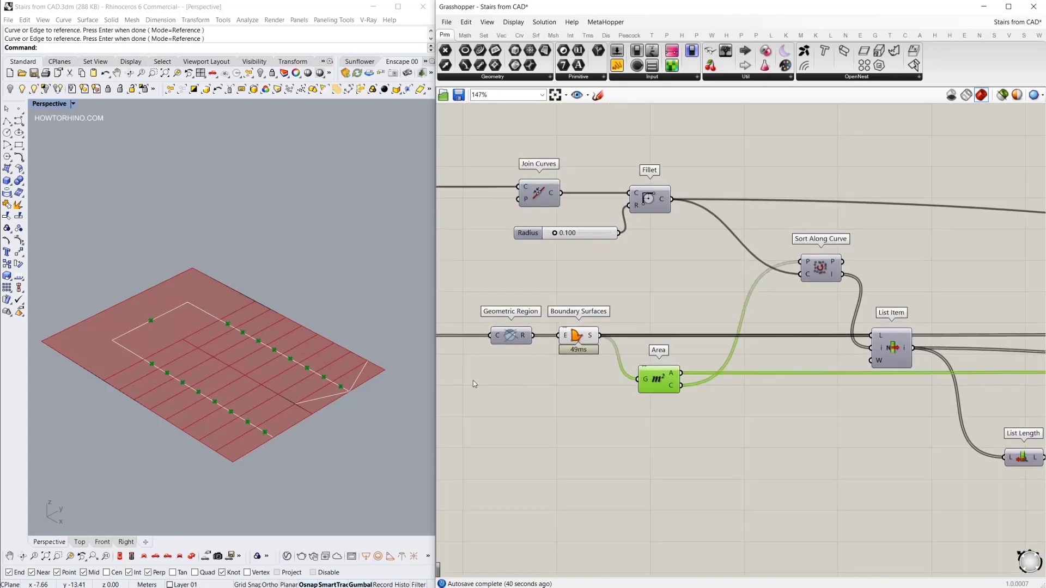
left_click(675, 398)
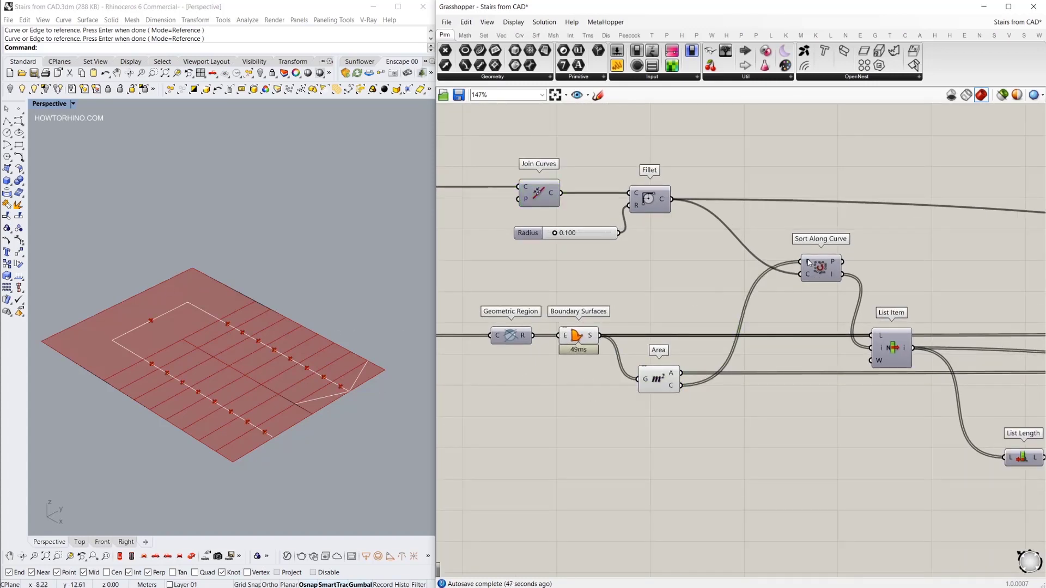
Examine the Fillet curve and how it feeds Sort Along Curve together with the Area centroids
left_click(649, 199)
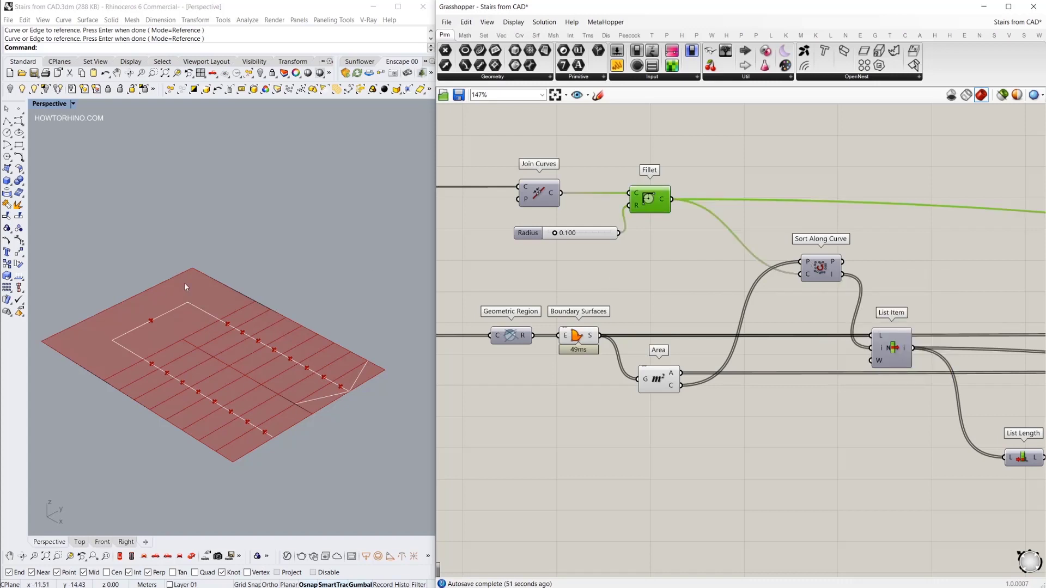
scroll(899, 248, "up", 3)
left_click_drag(703, 202, 883, 317)
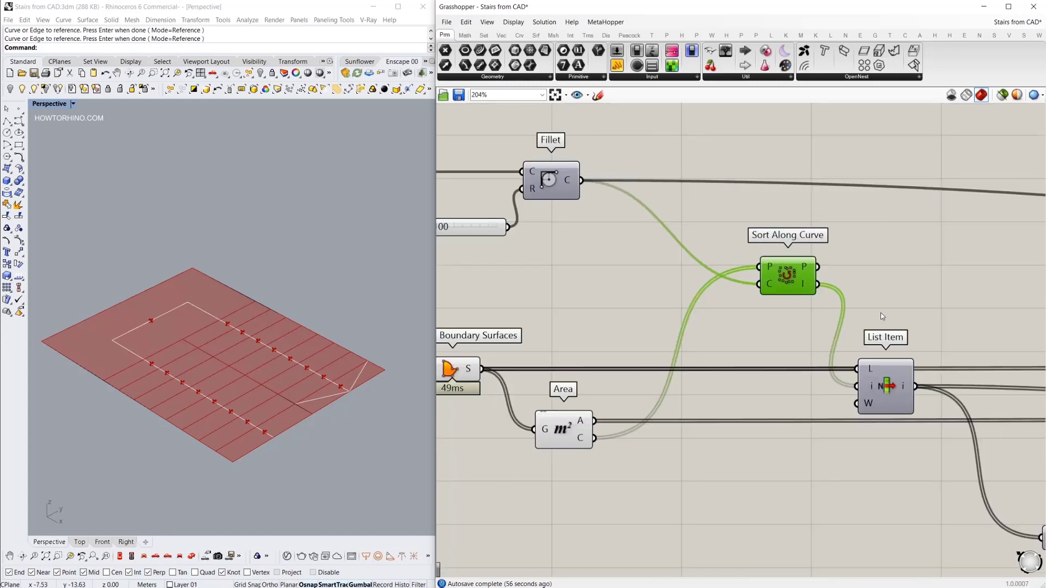
left_click(880, 283)
scroll(868, 172, "down", 2)
mouse_move(750, 269)
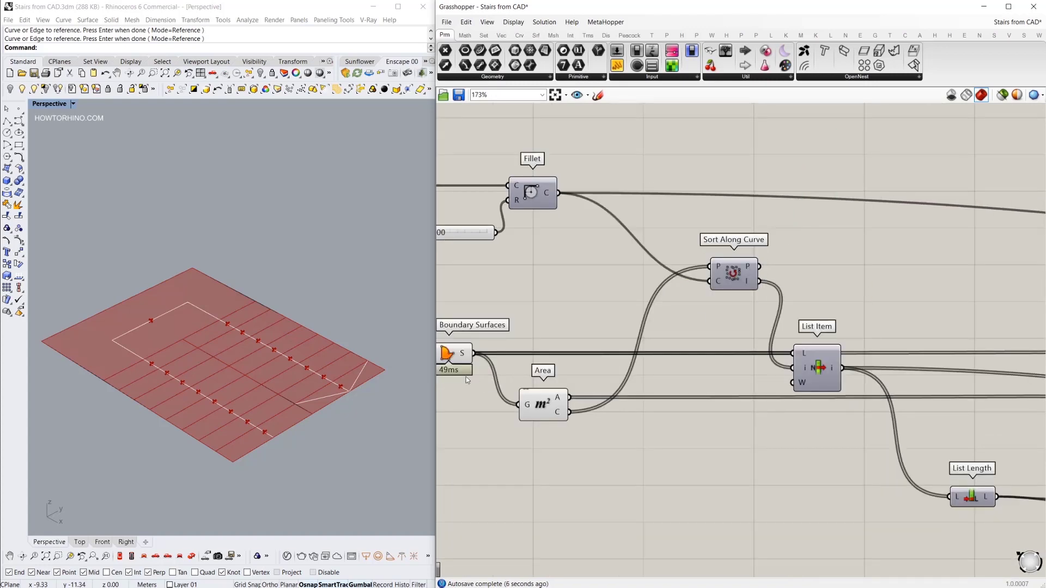
Connect a panel to the I output of Sort Along Curve and place it enlarged beside the component
right_click_drag(455, 356, 495, 352)
right_click_drag(825, 290, 792, 288)
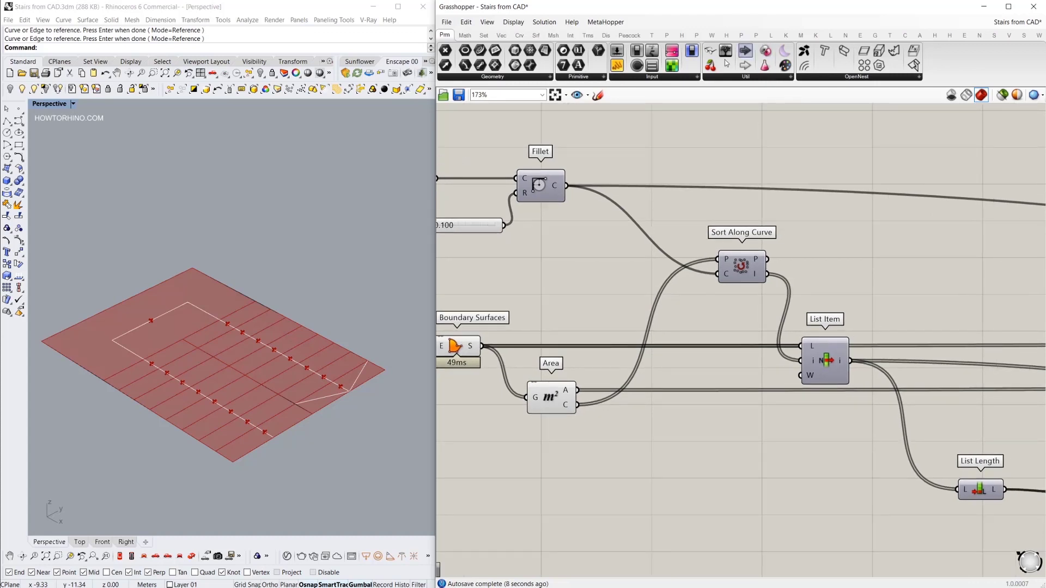
left_click_drag(617, 65, 831, 153)
left_click_drag(766, 274, 829, 189)
left_click_drag(877, 218, 911, 202)
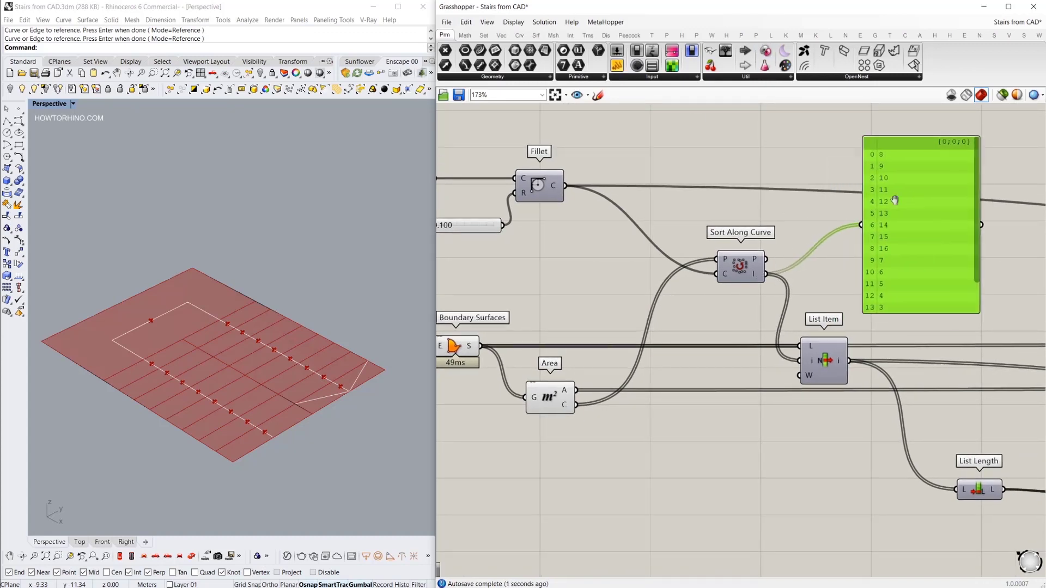
Examine the sorted index list from Sort Along Curve and how the indices and Boundary Surfaces feed List Item
right_click_drag(911, 202, 839, 220)
mouse_move(907, 207)
left_mouse_down()
mouse_move(910, 243)
mouse_move(910, 174)
mouse_move(912, 244)
mouse_move(911, 226)
left_mouse_up()
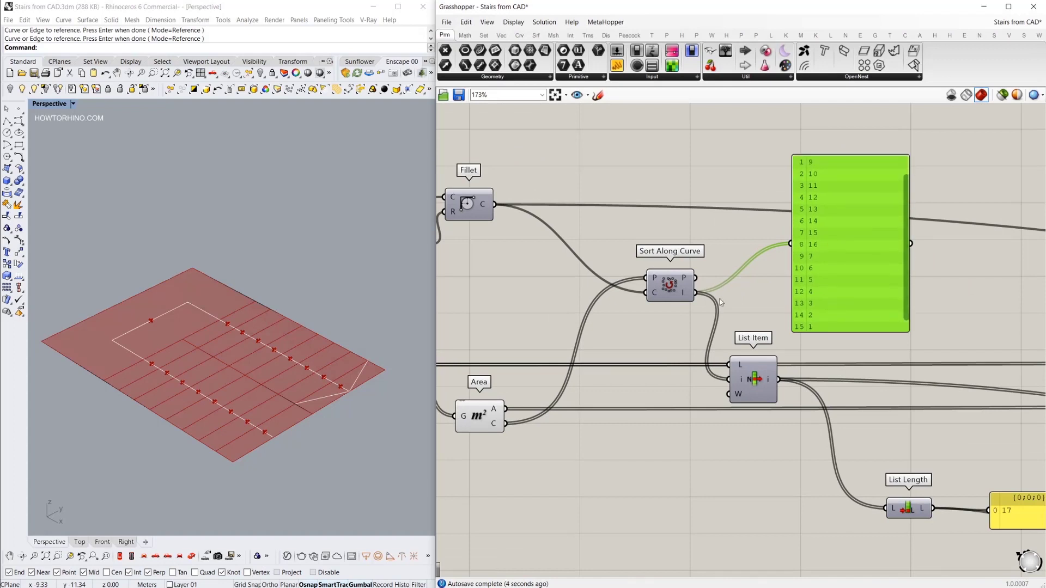
left_click_drag(805, 252, 819, 243)
left_click_drag(918, 250, 920, 202)
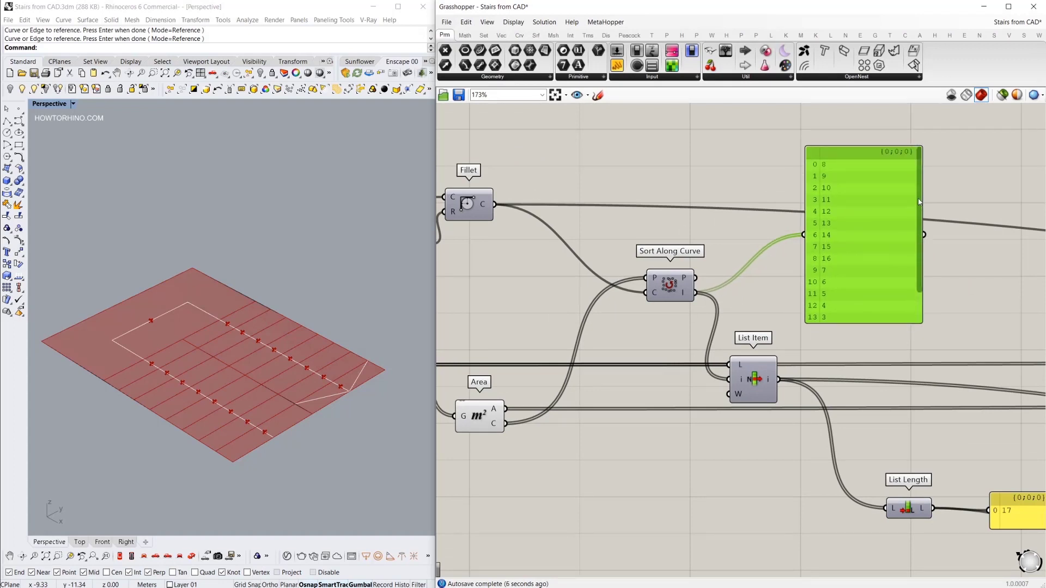
right_click_drag(669, 366, 747, 308)
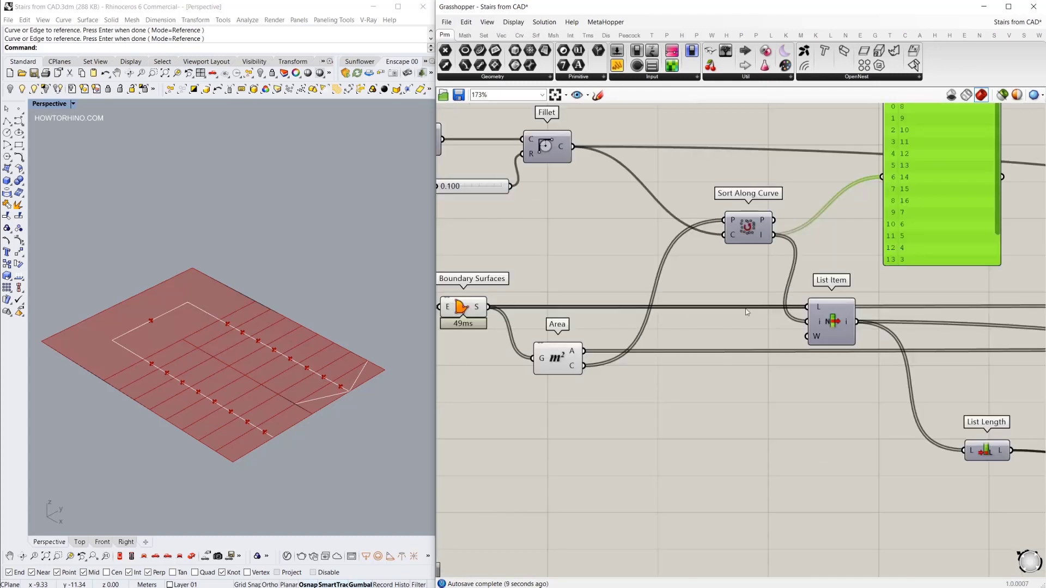
left_click_drag(544, 264, 472, 323)
left_click(826, 271)
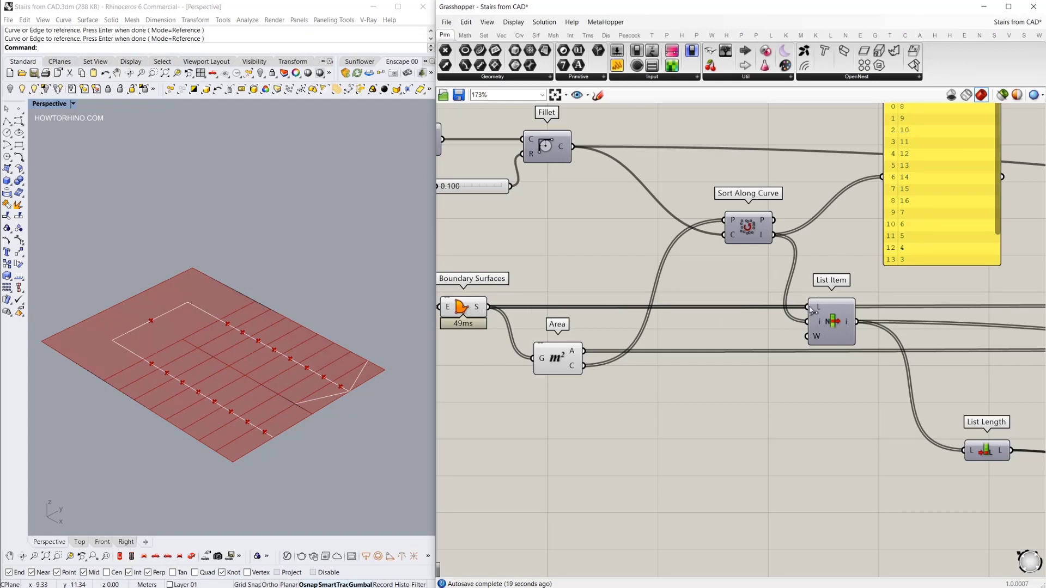
Turn on the preview of List Item and turn off the preview of the Area centroids
right_click_drag(810, 308, 735, 307)
left_click(757, 306)
middle_click(755, 262)
left_click(779, 264)
scroll(692, 309, "down", 5)
left_click_drag(691, 382, 478, 173)
middle_click(509, 159)
left_click(538, 175)
scroll(751, 314, "up", 4)
Delete the panel connected to Sort Along Curve and view the reordered step surfaces in perspective
left_click(832, 195)
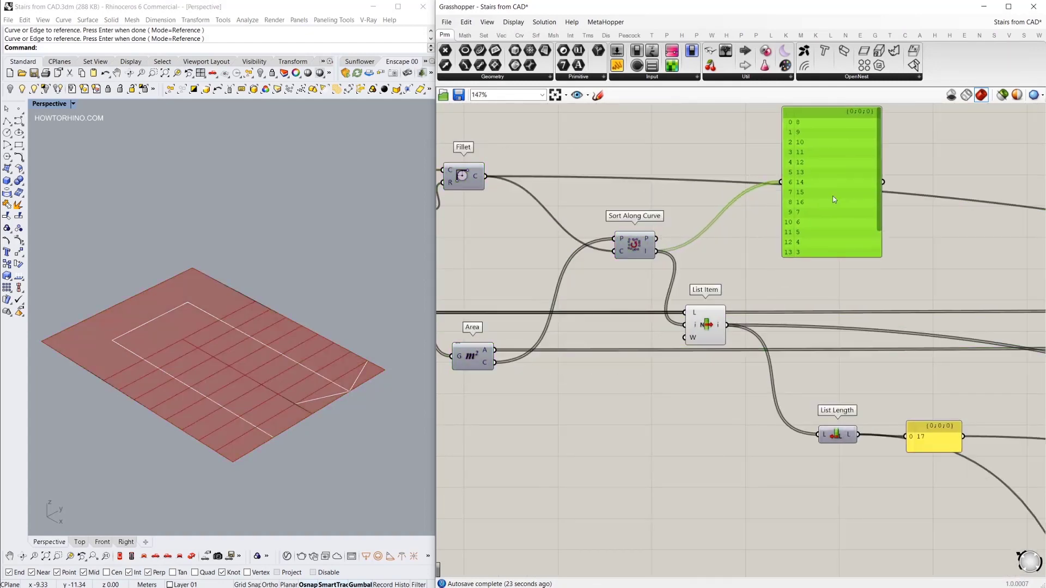
key("Delete")
right_click_drag(778, 280, 756, 270)
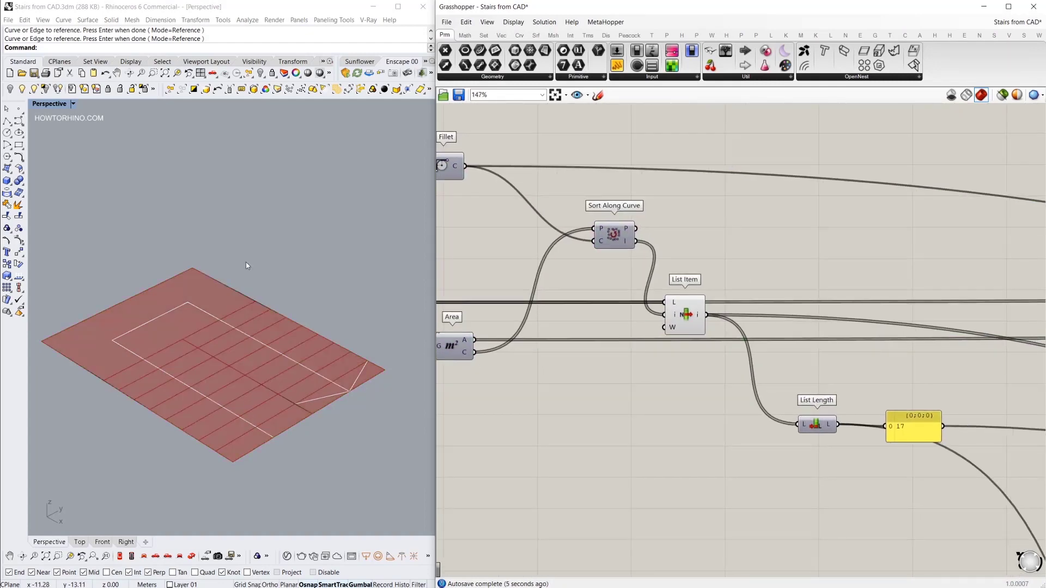
right_click_drag(251, 281, 315, 358)
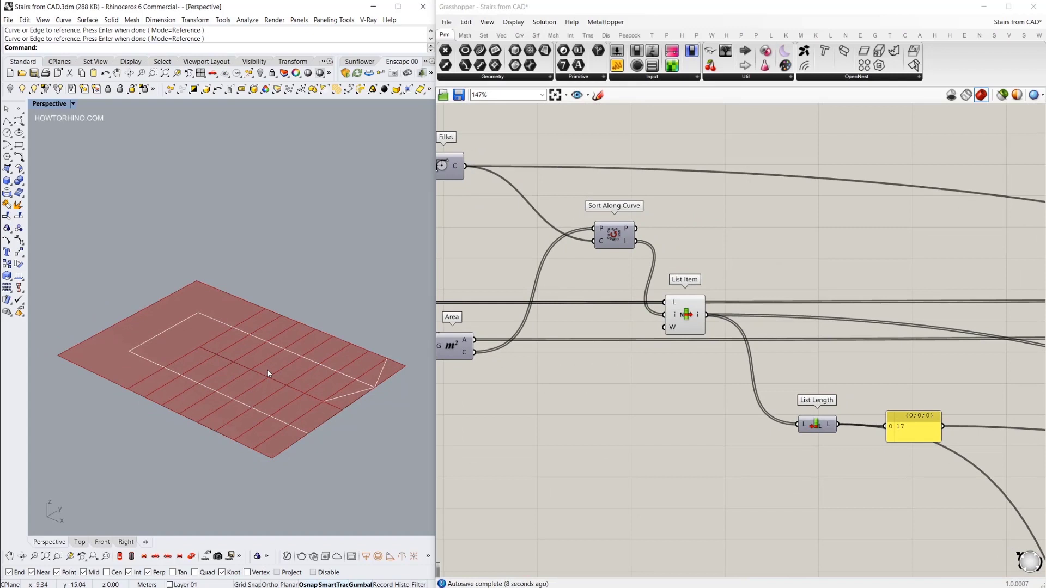
Examine the List Length component and the step count in its connected panel
right_click_drag(684, 376, 578, 315)
scroll(578, 315, "down", 1)
left_click_drag(768, 358, 773, 356)
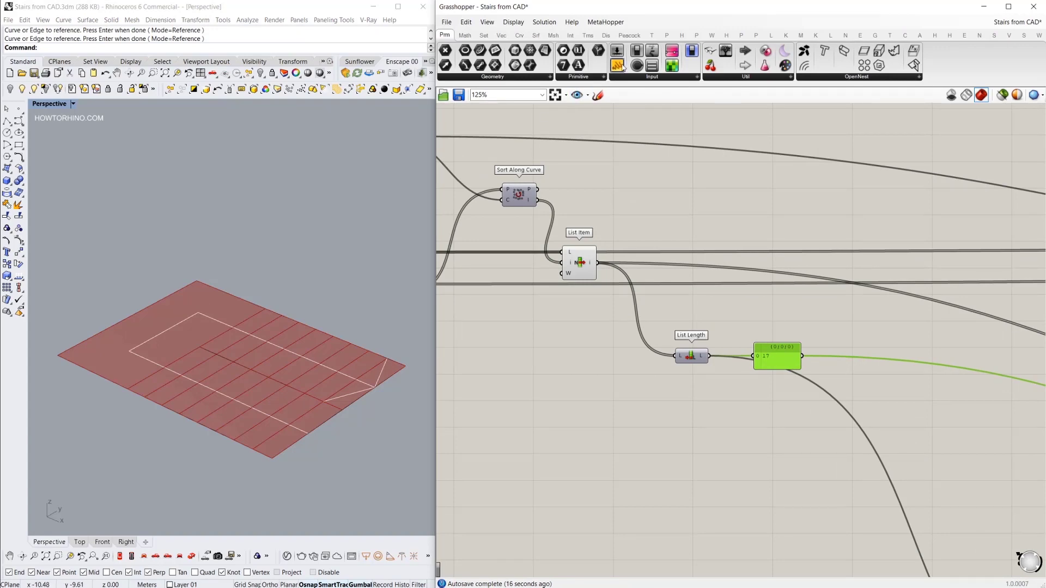
scroll(767, 361, "up", 3)
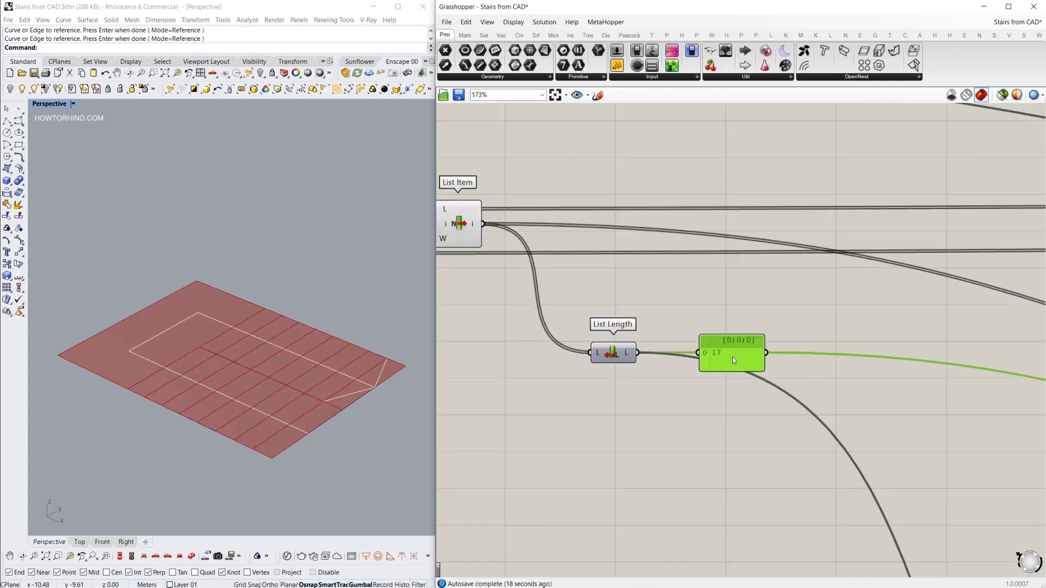
scroll(740, 303, "down", 4)
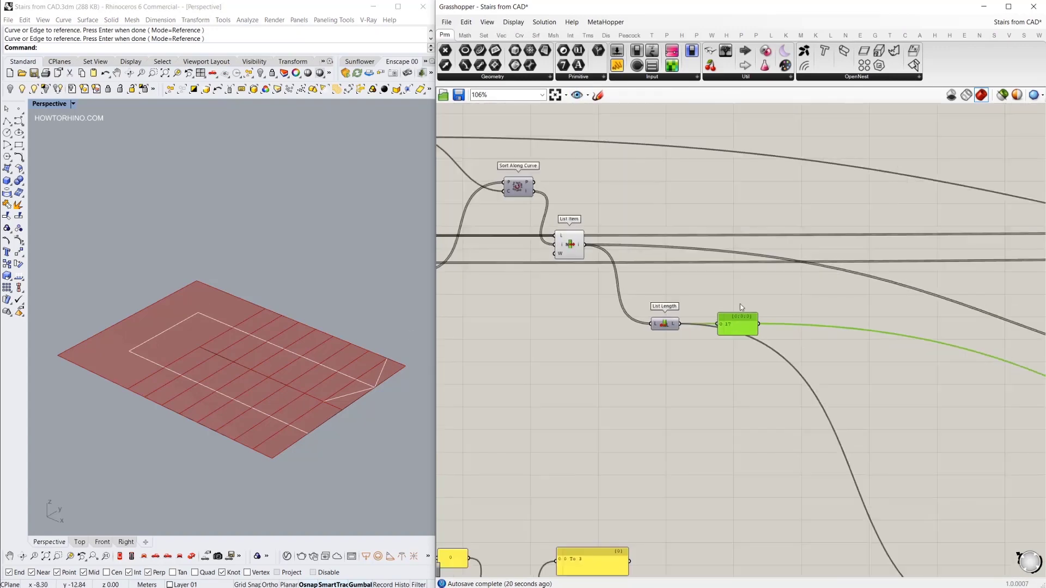
left_click(731, 352)
Follow the definition to the FLOOR HEIGHT slider and examine how it feeds Construct Domain
scroll(731, 353, "up", 2)
right_click_drag(731, 353, 783, 278)
scroll(784, 279, "down", 9)
scroll(708, 365, "up", 10)
right_click_drag(685, 397, 651, 431)
scroll(607, 359, "down", 1)
right_click_drag(639, 308, 595, 345)
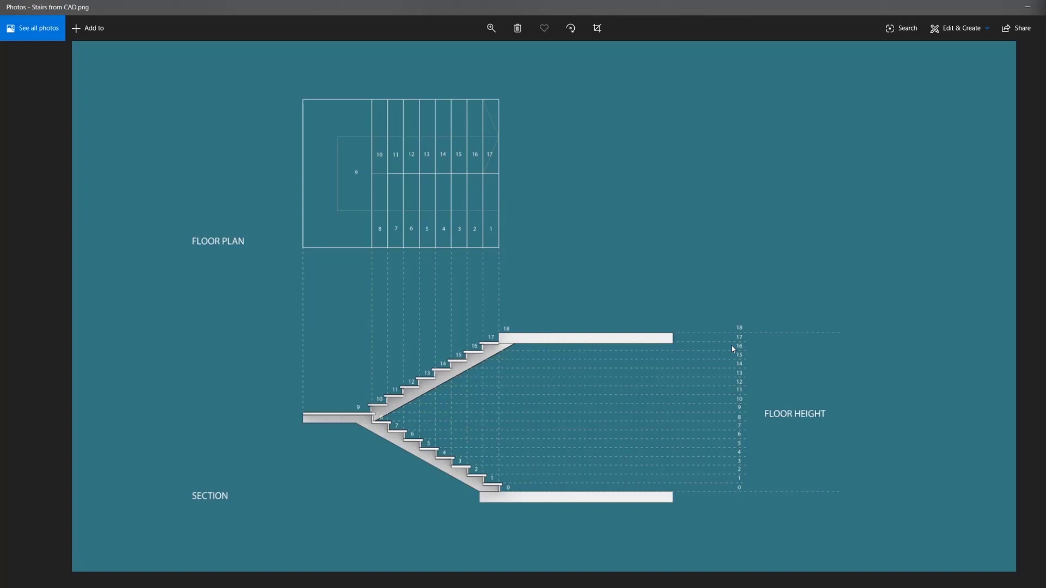
Capture the stair diagram in Photos and mark floor levels 0 and 3 m, the first and last steps, and the range 0-3 in red
key("Print")
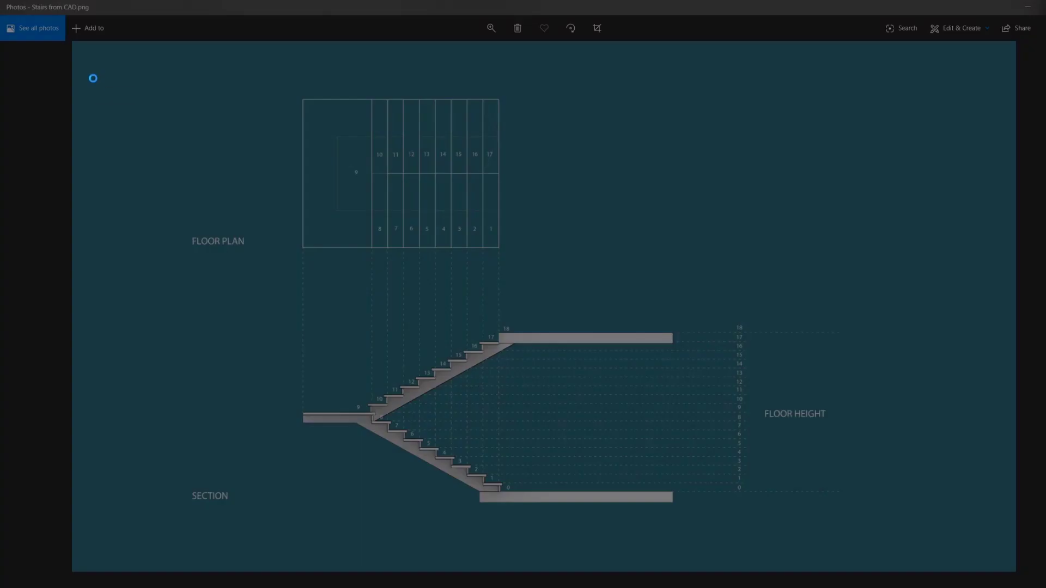
left_click_drag(76, 40, 1010, 566)
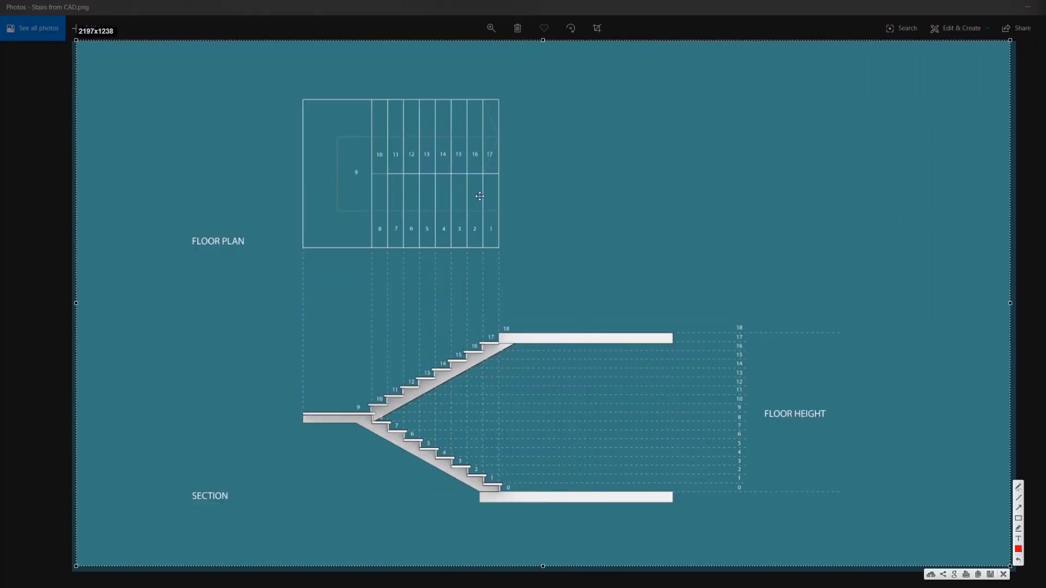
left_click_drag(850, 493, 851, 496)
left_click_drag(844, 326, 875, 338)
left_click_drag(483, 484, 501, 484)
left_click_drag(482, 343, 499, 342)
left_click_drag(733, 484, 745, 466)
left_click_drag(734, 342, 746, 342)
left_click_drag(690, 119, 727, 133)
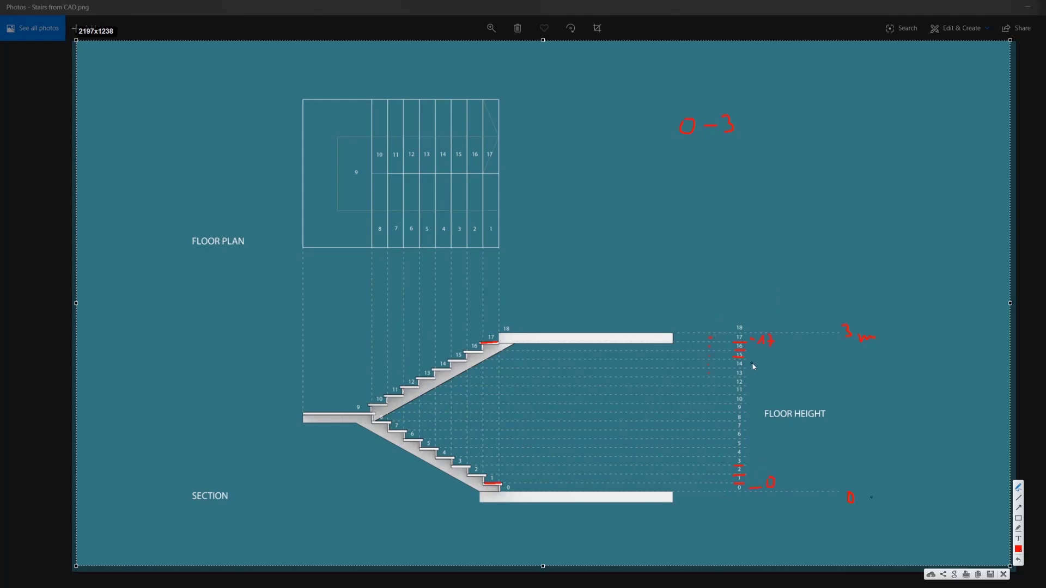
Circle the 0 and 3 m floor levels on the capture and write 18 under the 0-3 note
left_click_drag(858, 491, 859, 483)
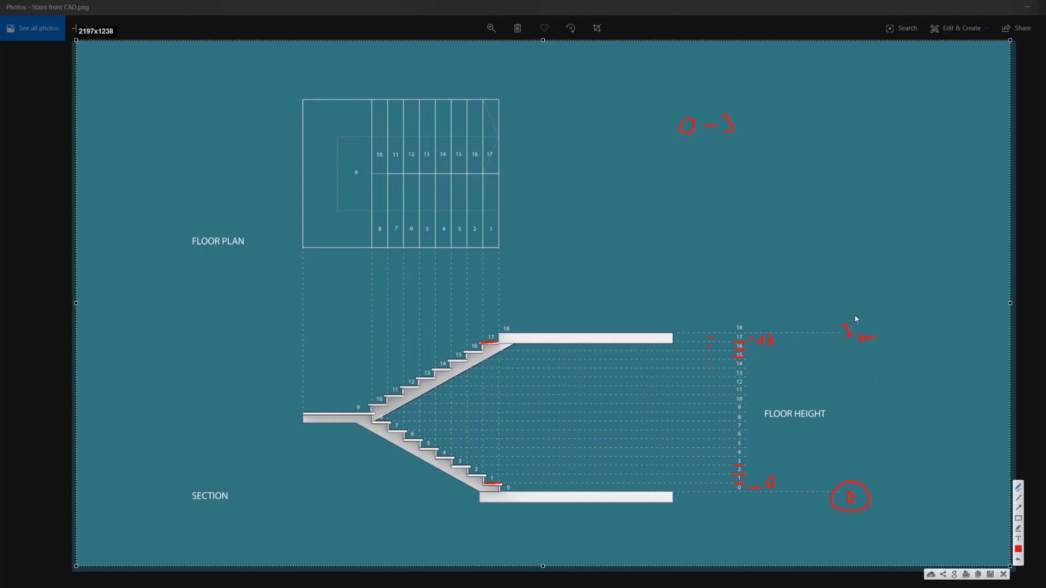
left_click_drag(841, 311, 846, 354)
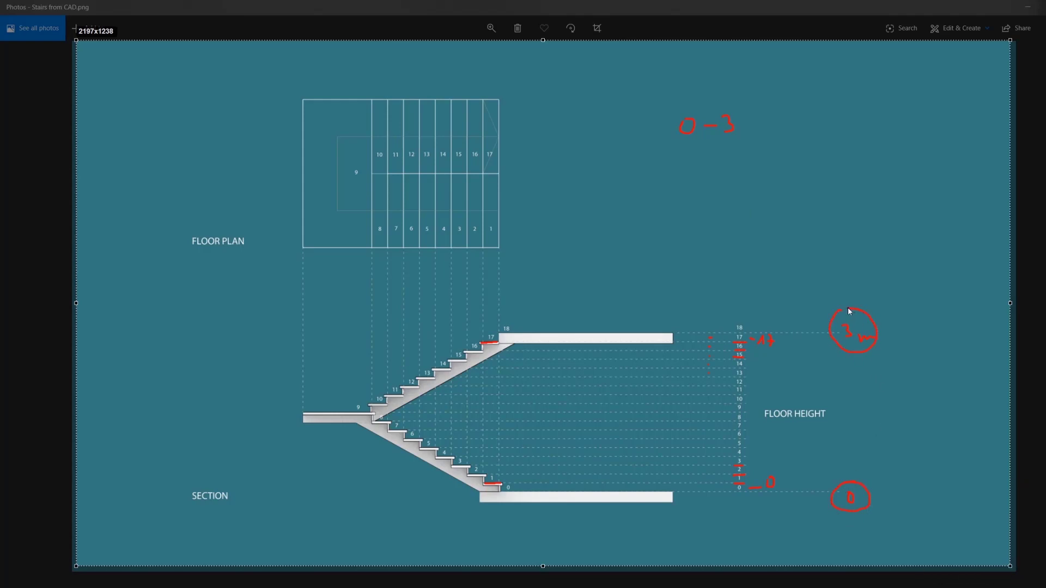
left_click_drag(850, 311, 851, 313)
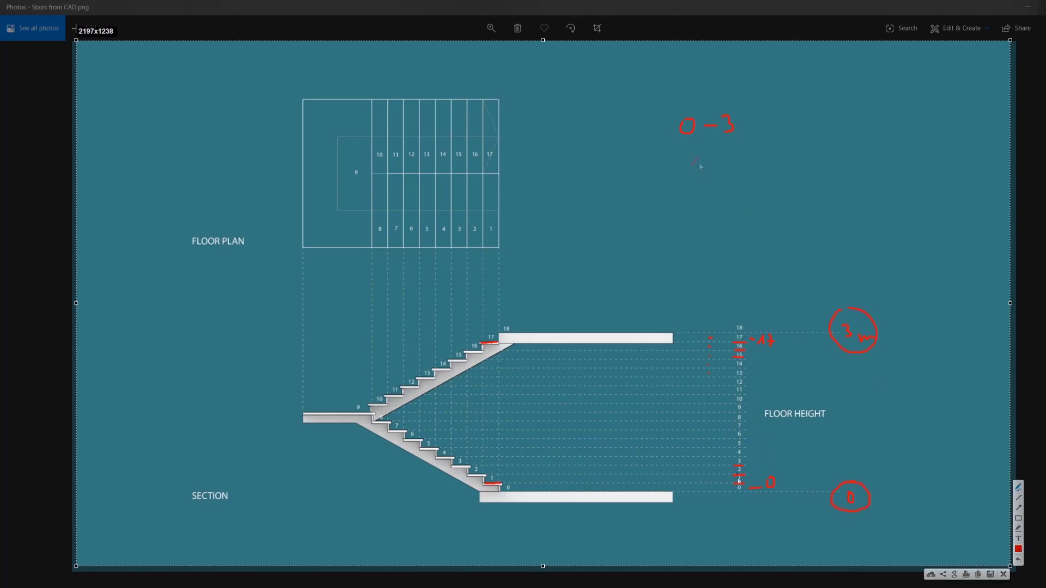
mouse_move(693, 164)
left_mouse_down()
mouse_move(700, 173)
mouse_move(713, 159)
left_mouse_up()
Change the annotation colour to yellow, mark the lower and upper floor levels, and encircle the intermediate heights between them
right_click(944, 475)
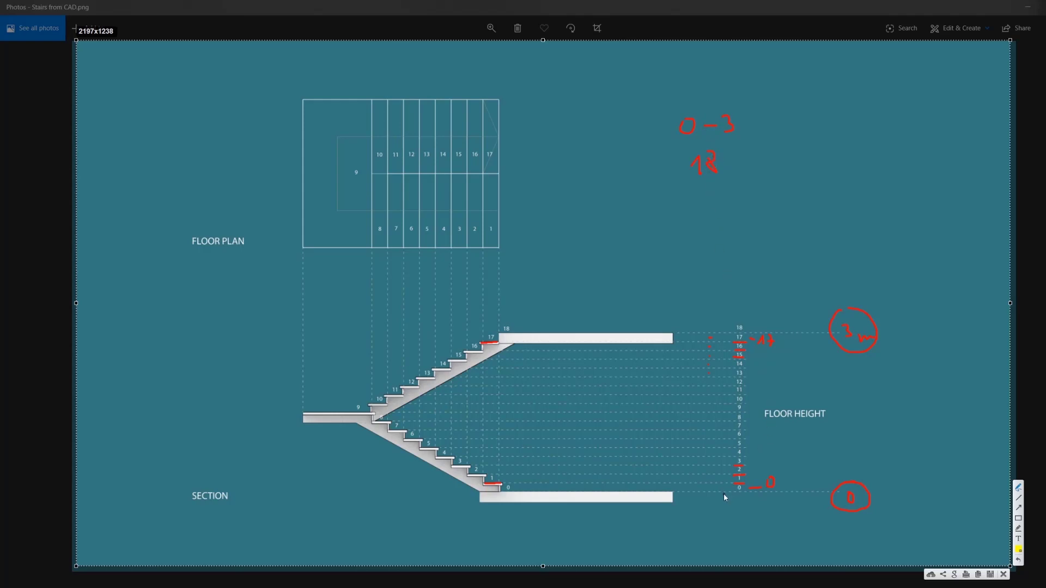
left_click_drag(723, 494, 735, 493)
left_click_drag(721, 330, 731, 330)
mouse_move(725, 495)
left_mouse_down()
mouse_move(749, 480)
mouse_move(762, 391)
mouse_move(749, 346)
mouse_move(719, 341)
left_mouse_up()
left_click_drag(718, 478, 729, 485)
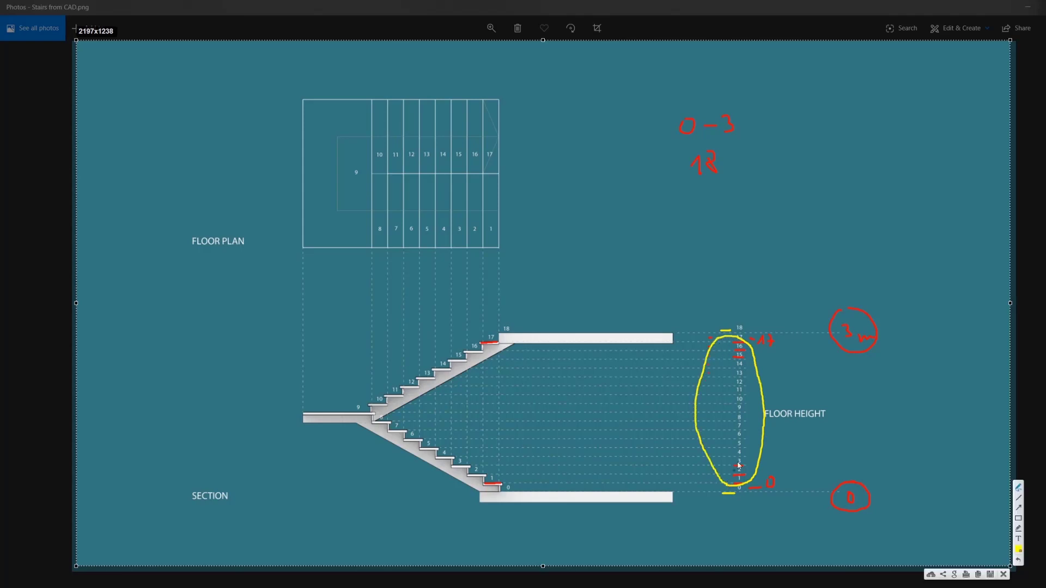
Label the floor levels 1 and 19 in yellow, note 19 beside the red figures, and circle both level labels
mouse_move(723, 323)
left_mouse_down()
mouse_move(731, 341)
mouse_move(746, 312)
mouse_move(754, 320)
left_mouse_up()
left_click_drag(741, 505, 745, 513)
left_click_drag(808, 138, 834, 146)
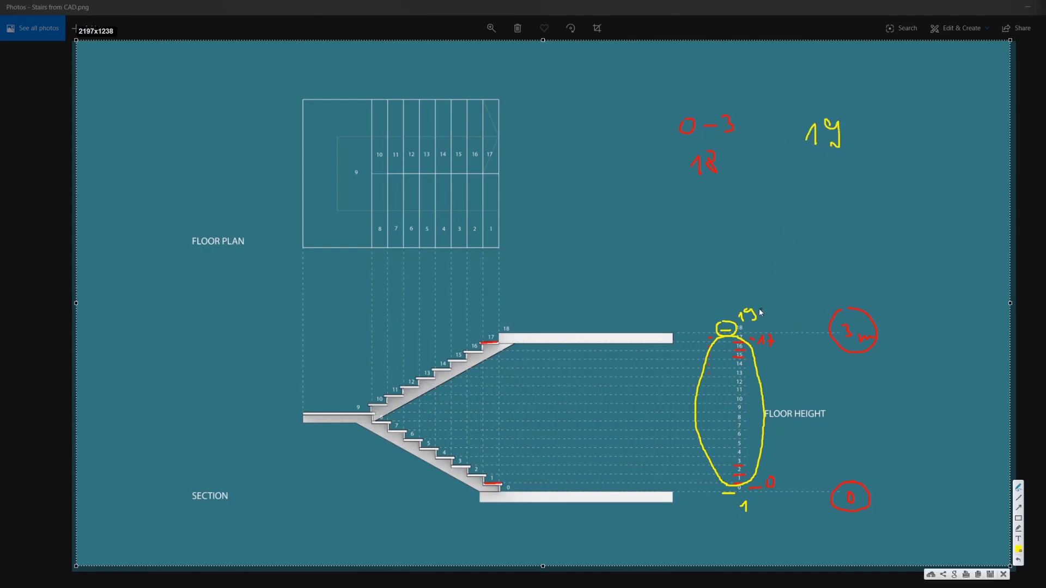
mouse_move(750, 500)
left_mouse_down()
mouse_move(747, 522)
mouse_move(753, 497)
left_mouse_up()
mouse_move(748, 298)
left_mouse_down()
mouse_move(734, 316)
mouse_move(747, 300)
left_mouse_up()
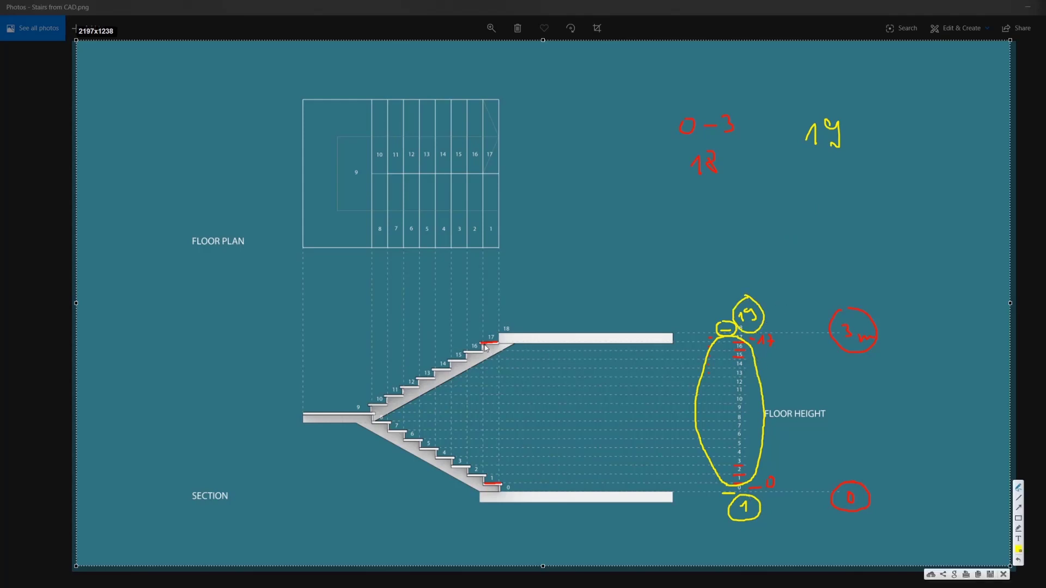
Trace the treads up both flights of the stair section and discard the annotated capture
mouse_move(491, 484)
left_mouse_down()
mouse_move(503, 484)
mouse_move(436, 449)
left_mouse_up()
mouse_move(404, 439)
left_mouse_down()
mouse_move(424, 438)
mouse_move(363, 413)
mouse_move(389, 403)
left_mouse_up()
left_click_drag(389, 394, 400, 393)
left_click_drag(407, 385, 423, 384)
left_click_drag(423, 376, 498, 342)
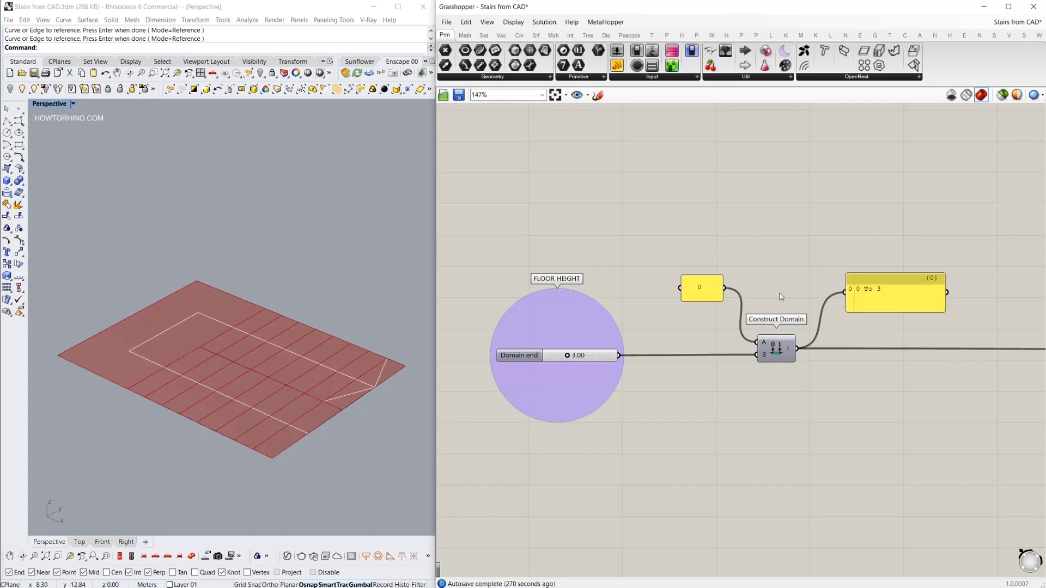
Examine how the Construct Domain and List Length outputs lead to the Expression and Range components
right_click_drag(779, 293, 668, 296)
scroll(657, 316, "down", 3)
scroll(902, 290, "up", 4)
right_click_drag(902, 289, 993, 408)
scroll(993, 408, "down", 5)
scroll(746, 226, "up", 3)
right_click_drag(747, 226, 575, 154)
right_click_drag(816, 323, 795, 333)
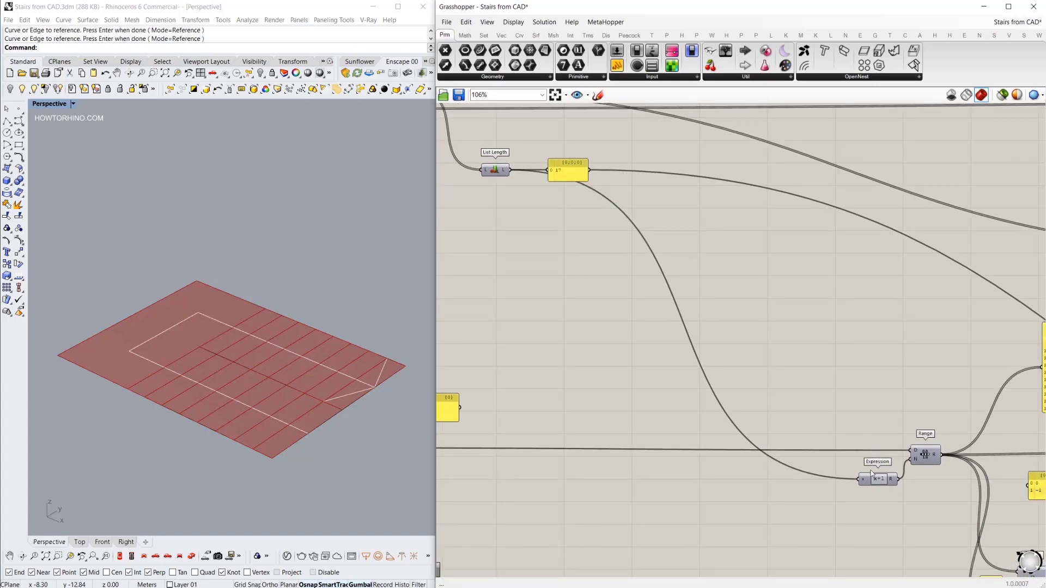
Inspect the x+1 Expression feeding Range and review the list of heights in the Range output panel
left_click_drag(877, 483, 867, 486)
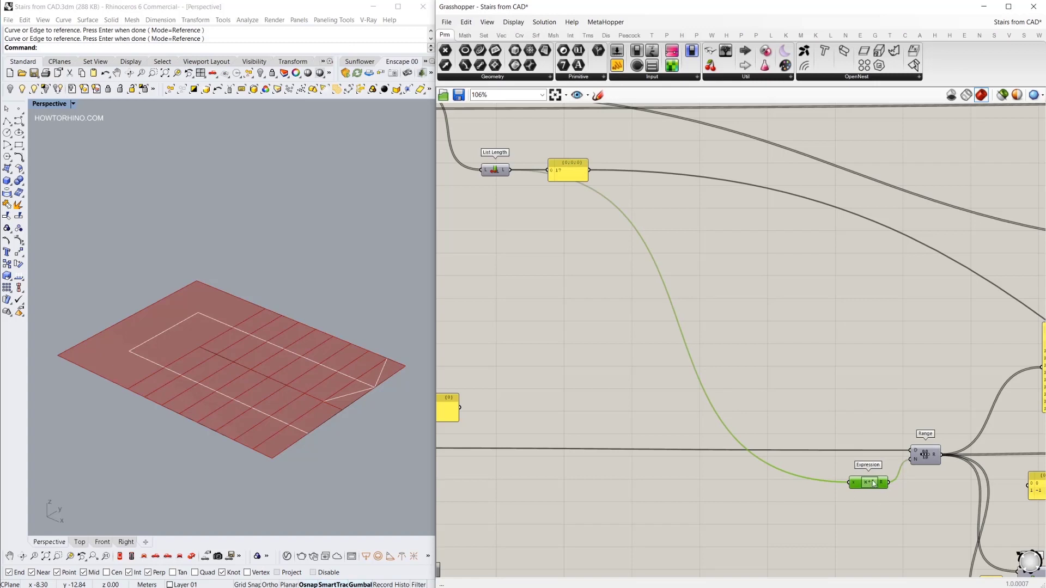
right_click_drag(885, 469, 810, 459)
right_click_drag(882, 442, 784, 435)
scroll(926, 382, "up", 3)
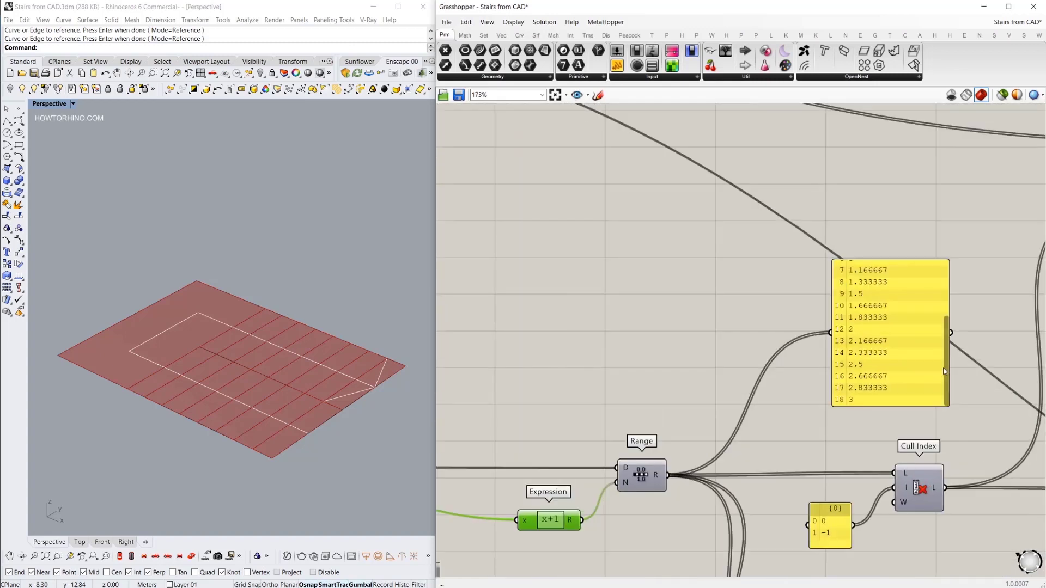
left_click_drag(945, 366, 949, 273)
Switch to the stair diagram in Photos, capture it, and mark the lowest and highest floor-height levels on the temporary capture
key("alt+Tab")
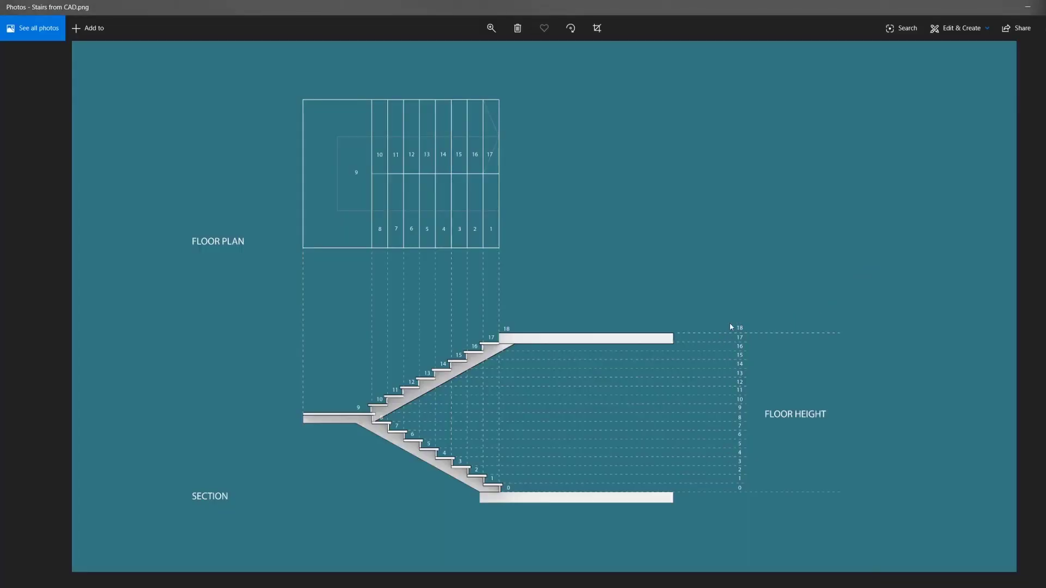
key("Print")
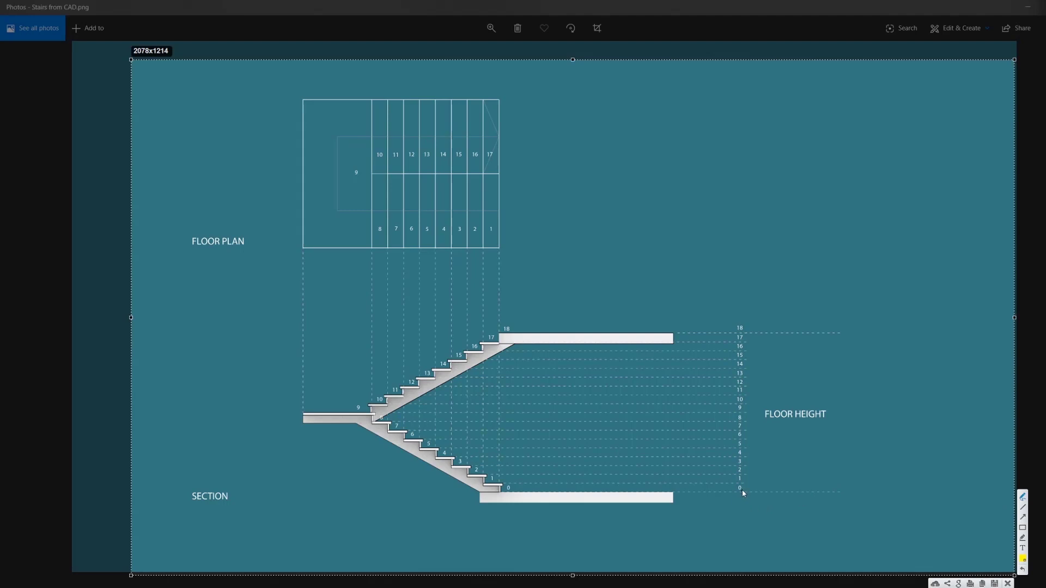
mouse_move(747, 490)
left_mouse_down()
mouse_move(734, 499)
mouse_move(748, 500)
left_mouse_up()
mouse_move(747, 327)
left_mouse_down()
mouse_move(735, 336)
mouse_move(745, 342)
left_mouse_up()
left_click_drag(734, 484, 744, 485)
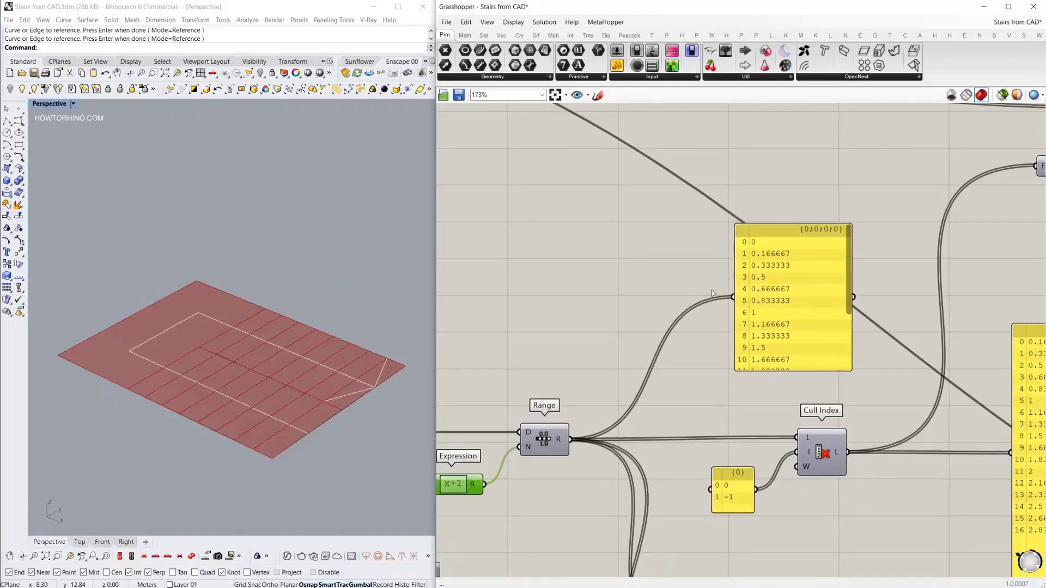
Examine the Range height list and the panel of indices 0 and -1 that feeds Cull Index
scroll(933, 210, "up", 2)
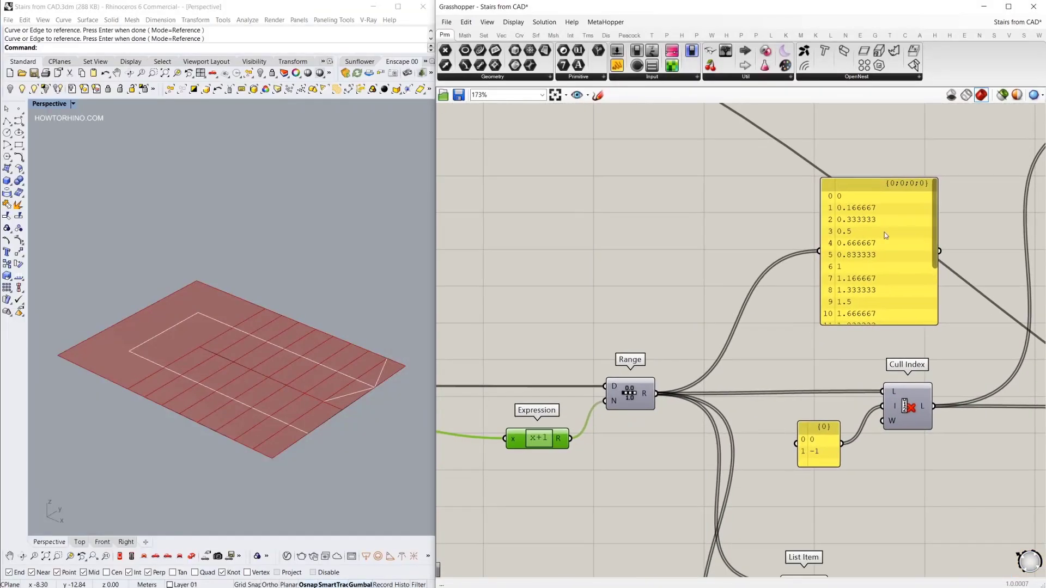
mouse_move(933, 210)
left_mouse_down()
mouse_move(928, 286)
mouse_move(927, 200)
left_mouse_up()
right_click_drag(886, 388, 801, 262)
left_click_drag(689, 229, 899, 380)
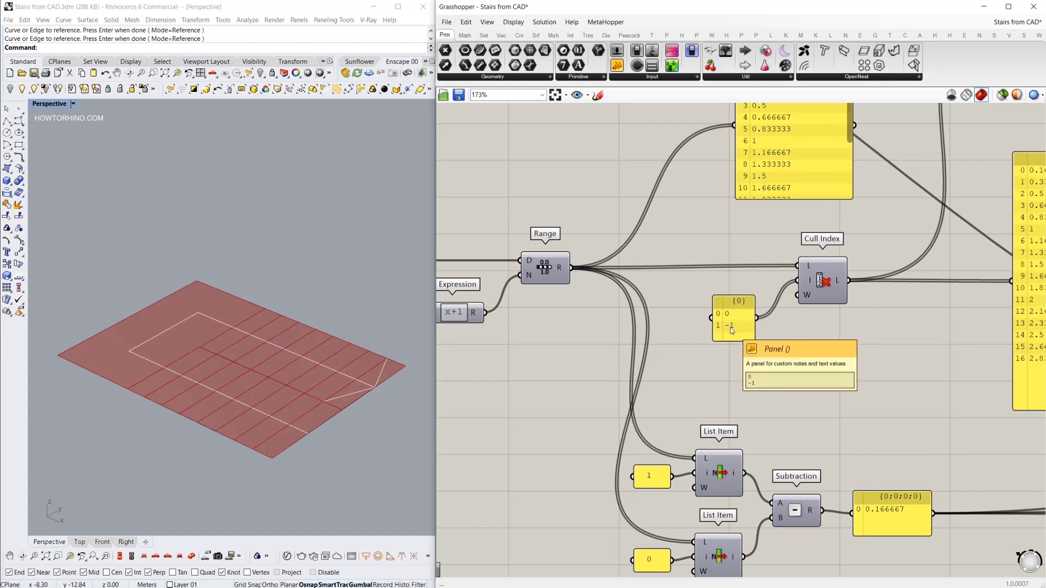
Examine the height list output by Cull Index and how it feeds the Unit Z and Move components
right_click_drag(730, 327, 644, 351)
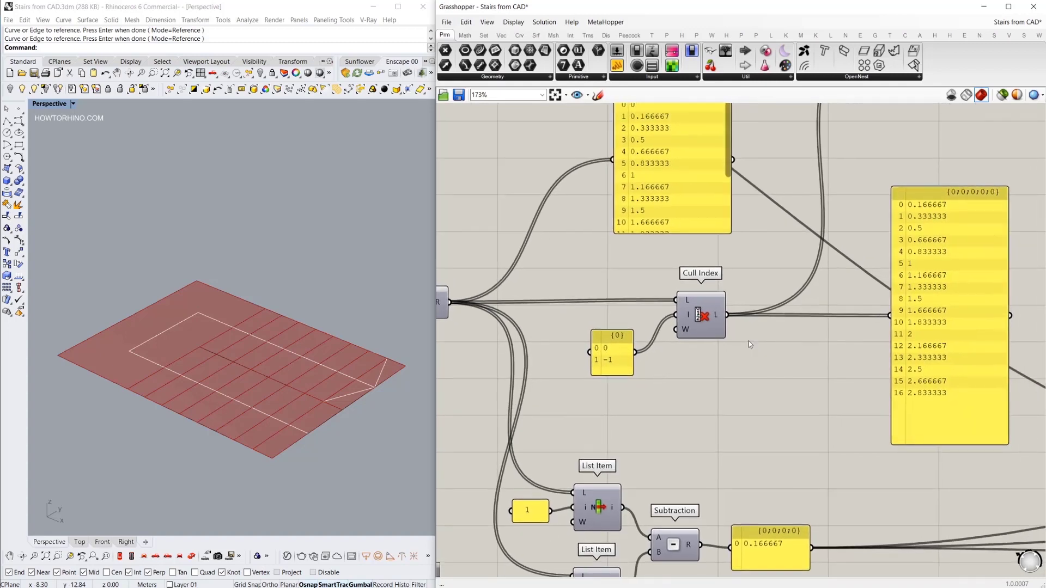
left_click(703, 316)
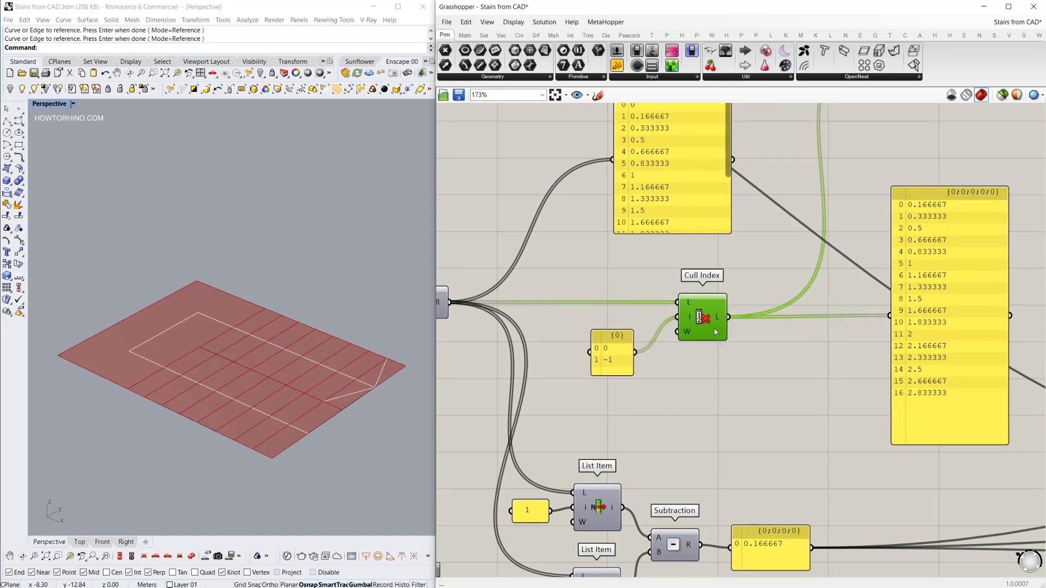
right_click_drag(913, 237, 857, 252)
left_click_drag(819, 234, 1005, 545)
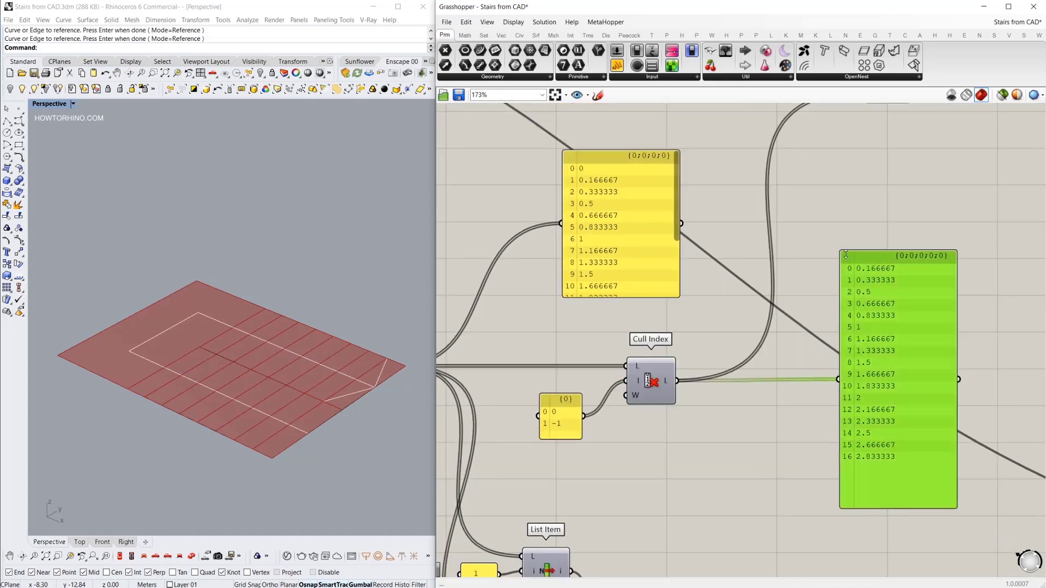
left_click(835, 243)
scroll(835, 244, "down", 4)
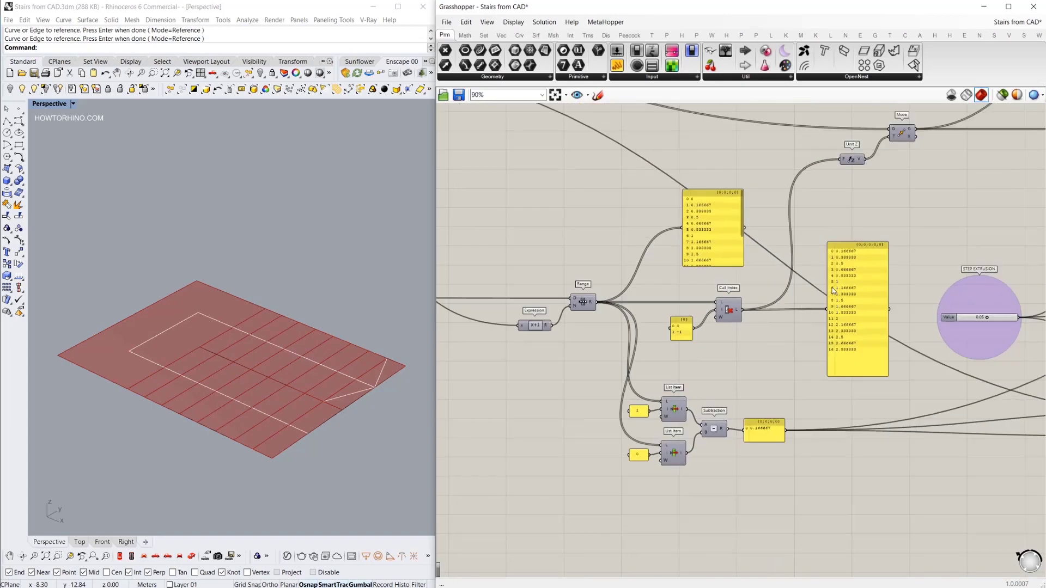
scroll(790, 256, "up", 3)
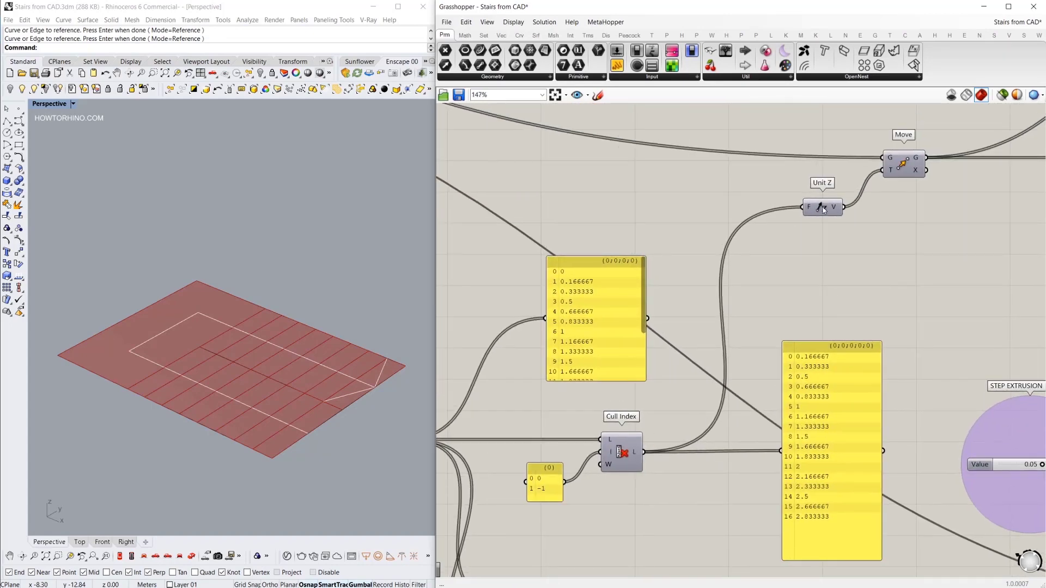
Turn on the preview of the Move component that raises the step surfaces along Unit Z
right_click_drag(768, 222, 873, 311)
scroll(854, 291, "down", 3)
right_click_drag(567, 231, 834, 259)
right_click_drag(464, 188, 635, 207)
left_click(620, 175)
right_click_drag(806, 263, 545, 236)
right_click_drag(935, 290, 585, 285)
scroll(777, 279, "up", 5)
left_click(777, 279)
right_click(731, 198)
left_click(738, 204)
scroll(719, 247, "down", 2)
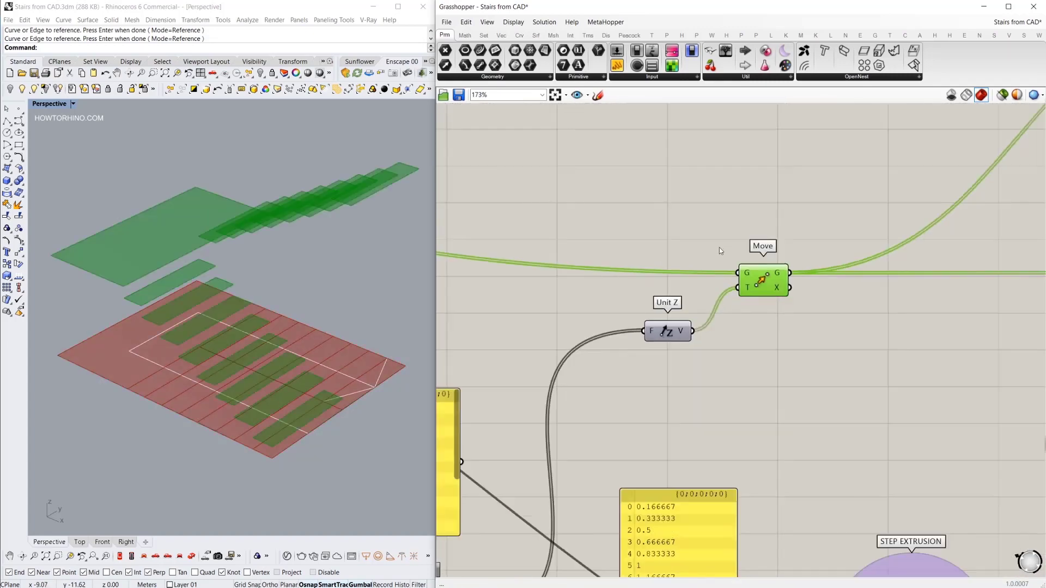
Turn off the preview of the flat step surfaces output by the List Item component
right_click_drag(584, 213, 781, 277)
scroll(781, 279, "down", 5)
right_click_drag(525, 233, 660, 251)
left_click(523, 237)
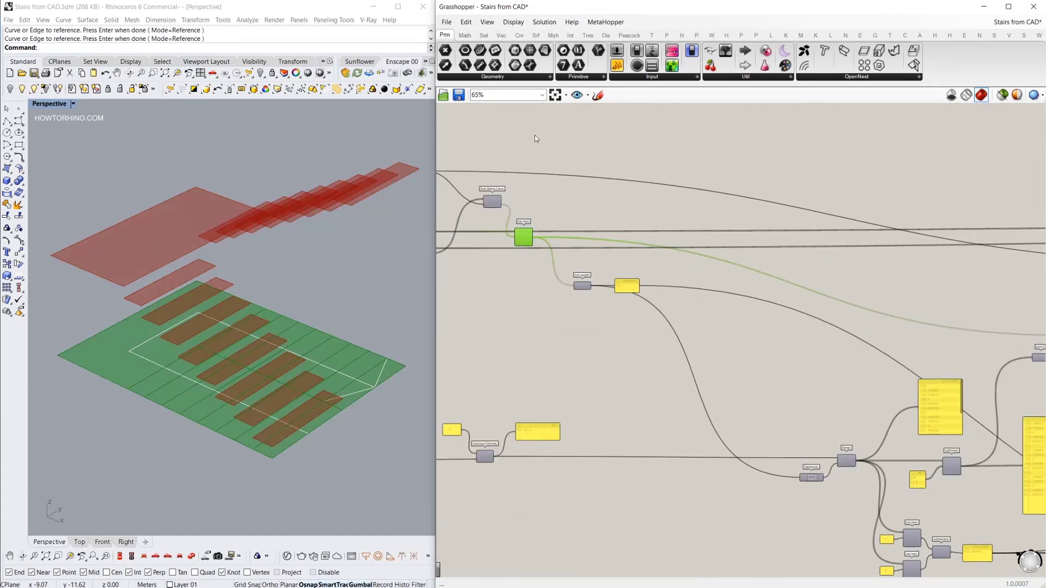
right_click(535, 136)
left_click(554, 153)
mouse_move(283, 234)
right_mouse_down()
mouse_move(289, 227)
mouse_move(248, 264)
mouse_move(288, 247)
right_mouse_up()
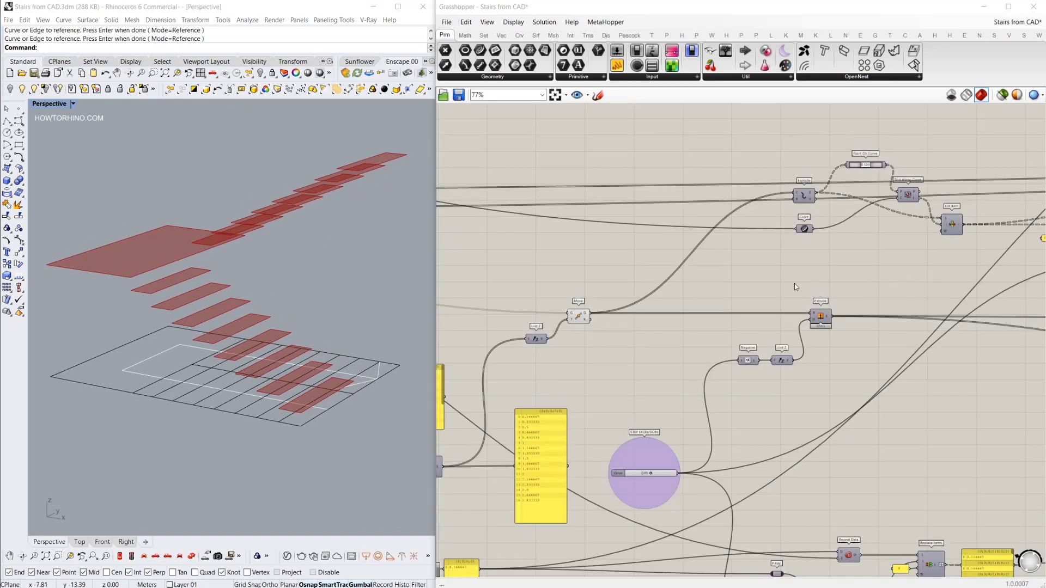
Turn on the preview of the Extrude component that thickens the raised steps downward
scroll(795, 283, "up", 4)
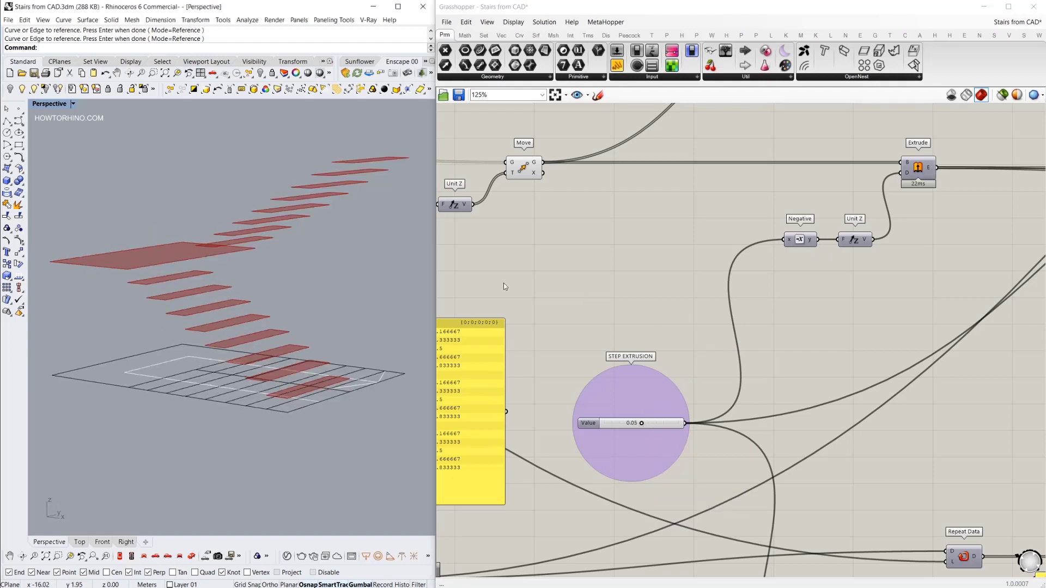
right_click_drag(253, 229, 312, 230)
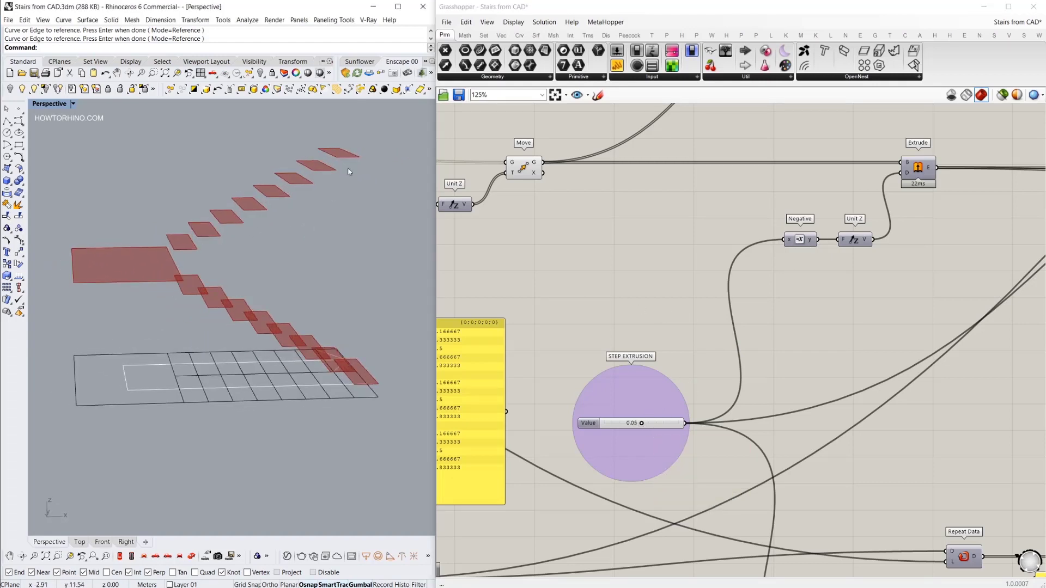
left_click(910, 169)
middle_click(800, 130)
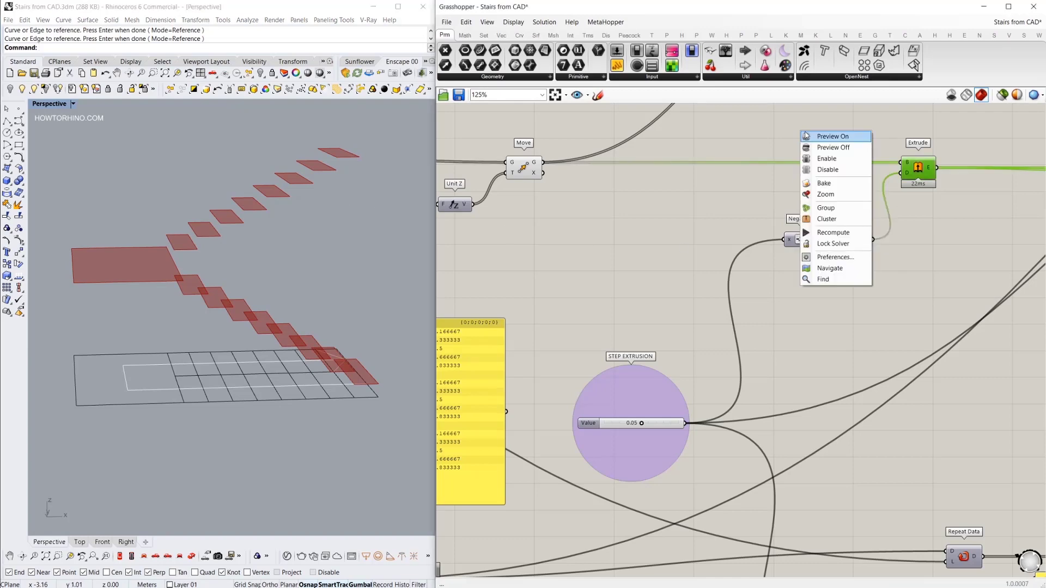
left_click(806, 135)
Turn off the preview of the Move component so only the extruded steps are displayed
left_click(525, 171)
middle_click(479, 128)
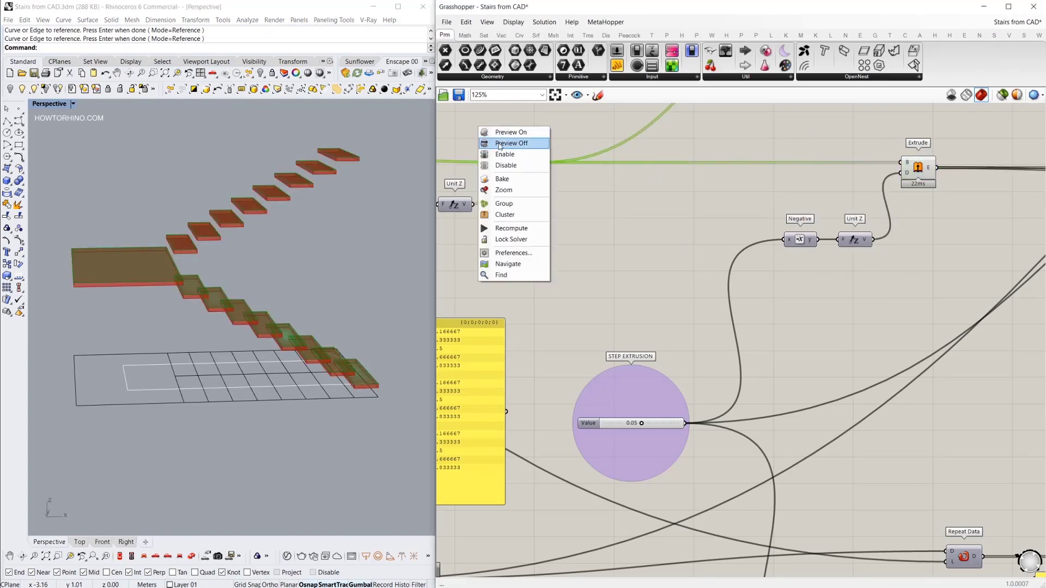
left_click(485, 144)
right_click_drag(322, 218, 268, 219)
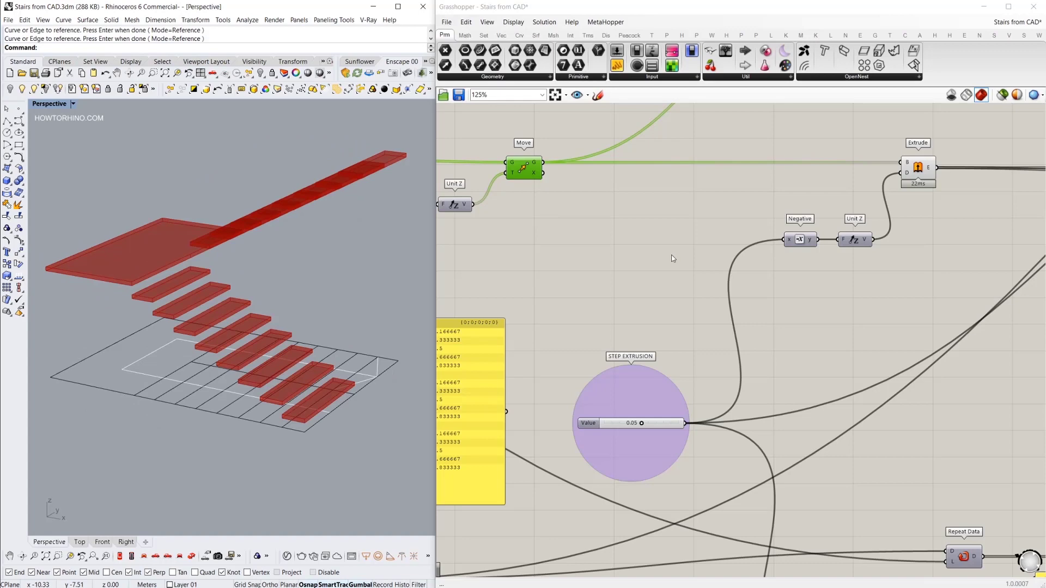
right_click_drag(308, 301, 326, 274)
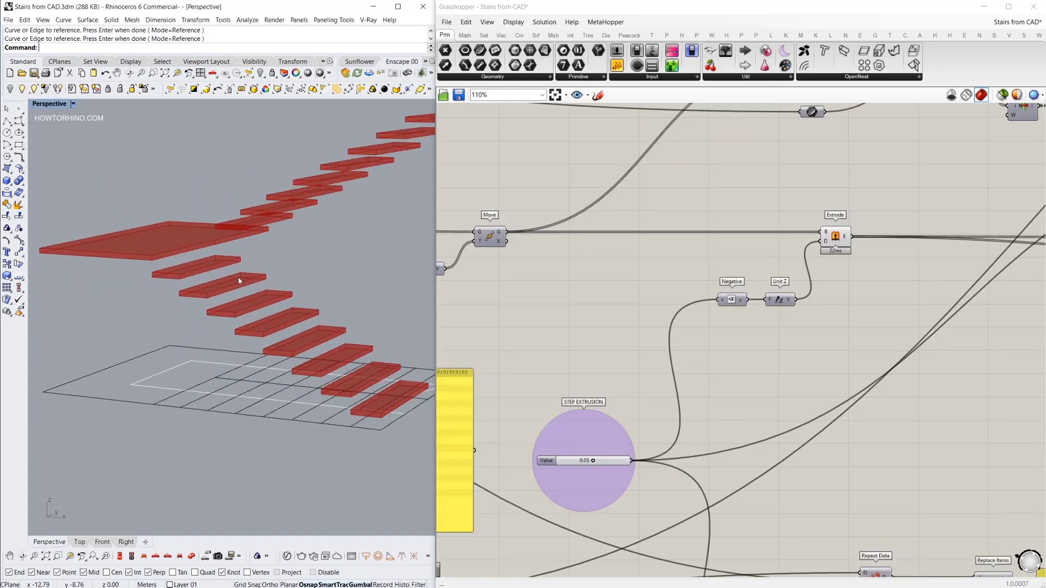
Capture a close view of the extruded steps and mark the riser area beneath the landing in red on the temporary capture
scroll(239, 281, "up", 4)
right_click_drag(217, 257, 194, 287)
key("Print")
left_click_drag(57, 152, 654, 554)
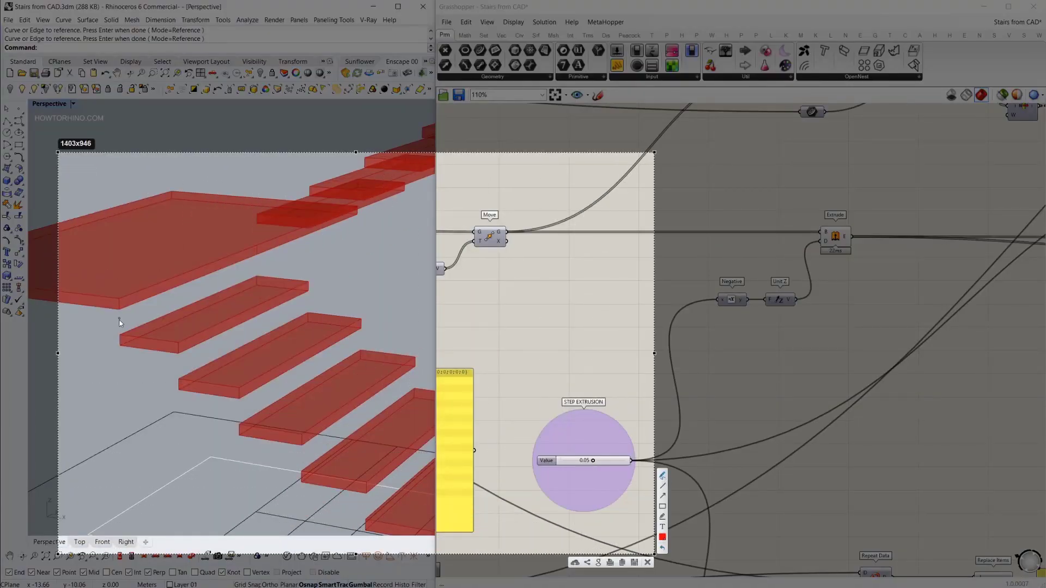
mouse_move(121, 309)
left_mouse_down()
mouse_move(257, 252)
mouse_move(119, 311)
mouse_move(119, 334)
mouse_move(258, 271)
mouse_move(125, 321)
mouse_move(266, 267)
left_mouse_up()
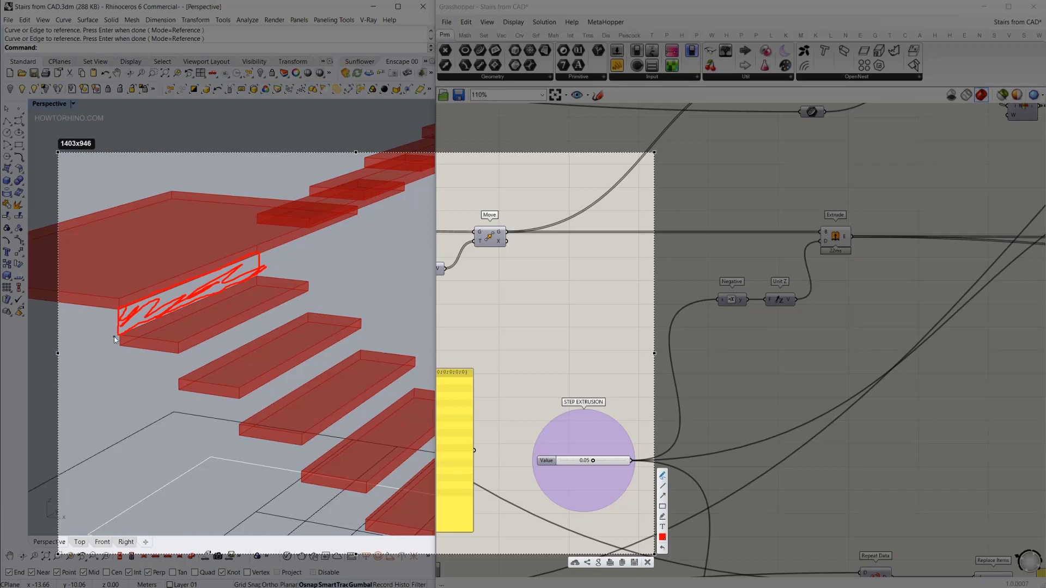
mouse_move(119, 344)
left_mouse_down()
mouse_move(110, 328)
mouse_move(110, 344)
mouse_move(114, 319)
mouse_move(112, 333)
left_mouse_up()
Outline the step below the landing and its riser down to the next step in yellow, then dismiss the capture
left_click_drag(179, 345, 267, 306)
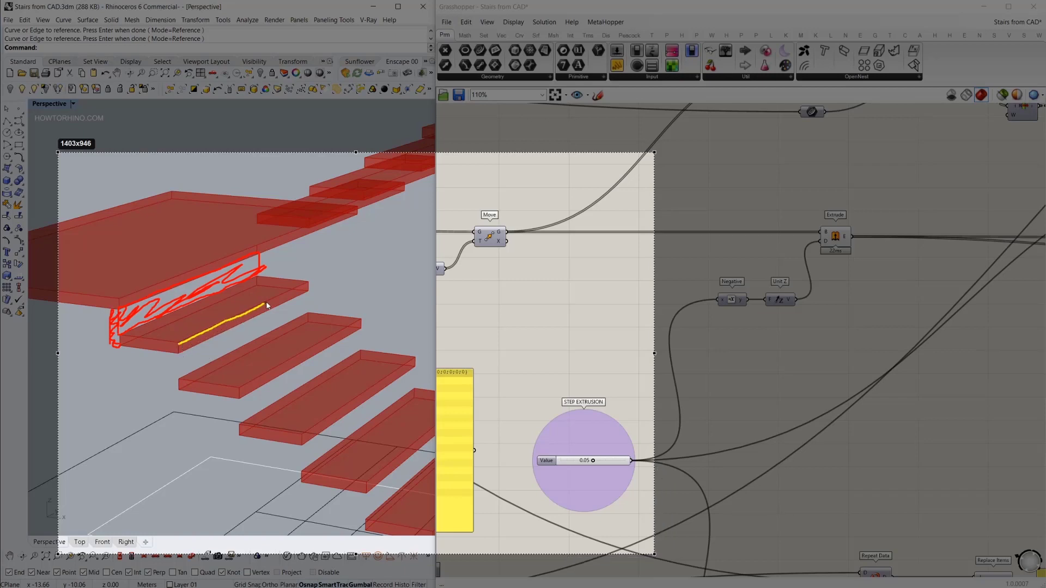
mouse_move(117, 335)
left_mouse_down()
mouse_move(176, 343)
mouse_move(229, 289)
mouse_move(308, 283)
left_mouse_up()
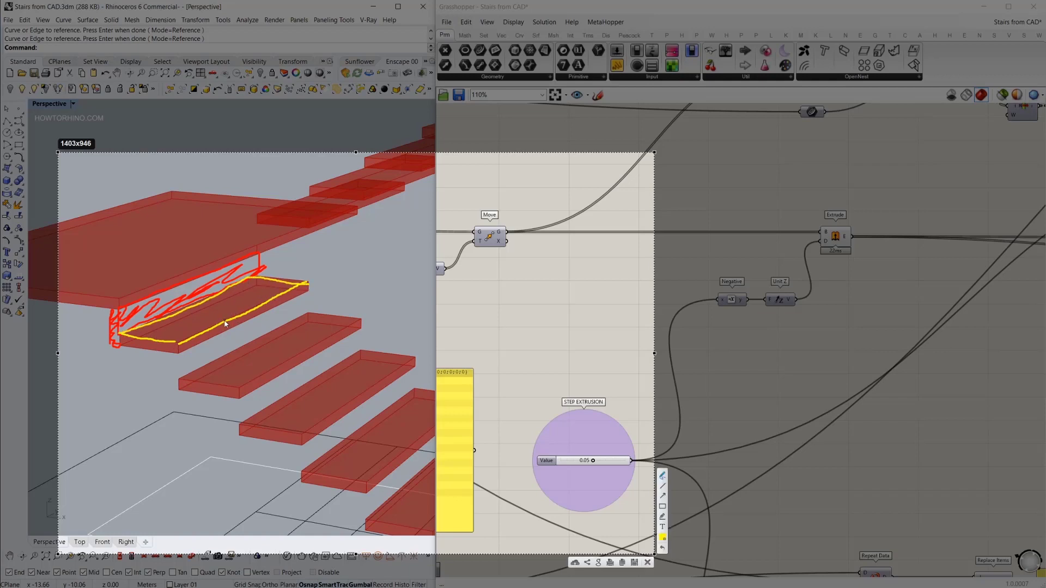
mouse_move(180, 342)
left_mouse_down()
mouse_move(239, 326)
mouse_move(307, 283)
left_mouse_up()
mouse_move(178, 358)
left_mouse_down()
mouse_move(291, 305)
mouse_move(307, 284)
left_mouse_up()
left_click_drag(178, 355, 176, 391)
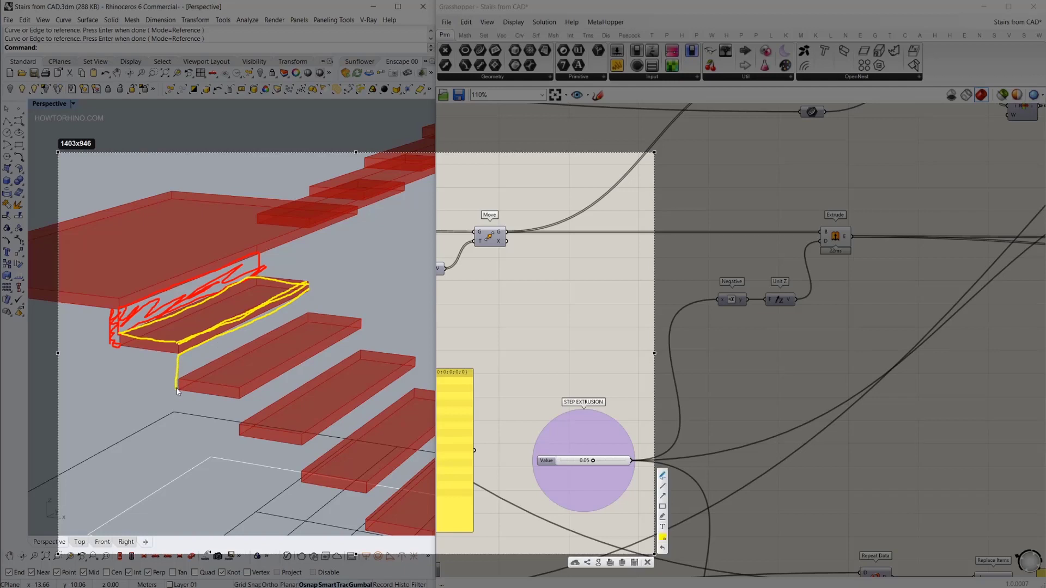
mouse_move(307, 284)
left_mouse_down()
mouse_move(310, 320)
mouse_move(294, 328)
left_mouse_up()
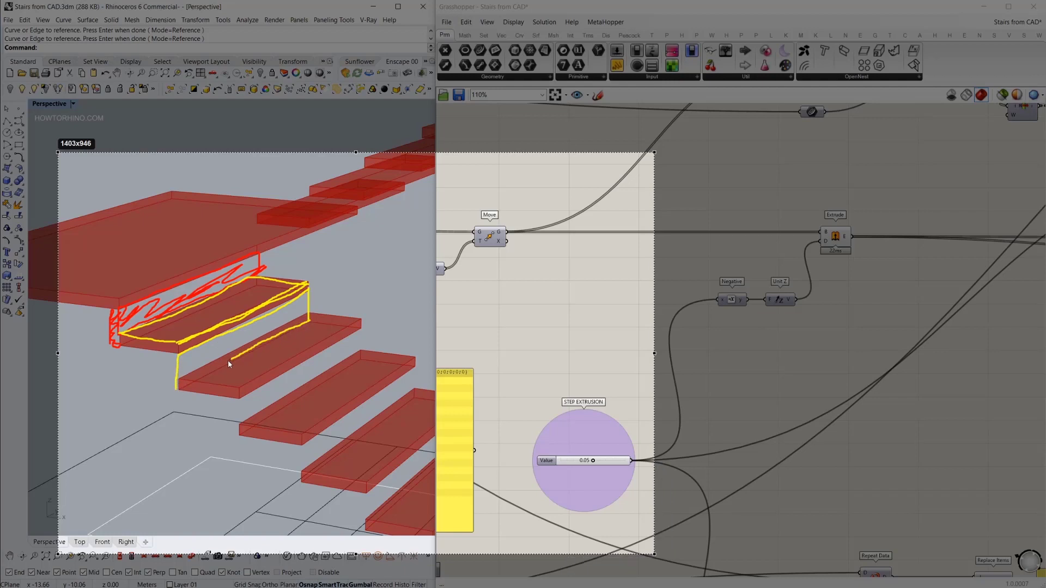
left_click_drag(182, 388, 178, 388)
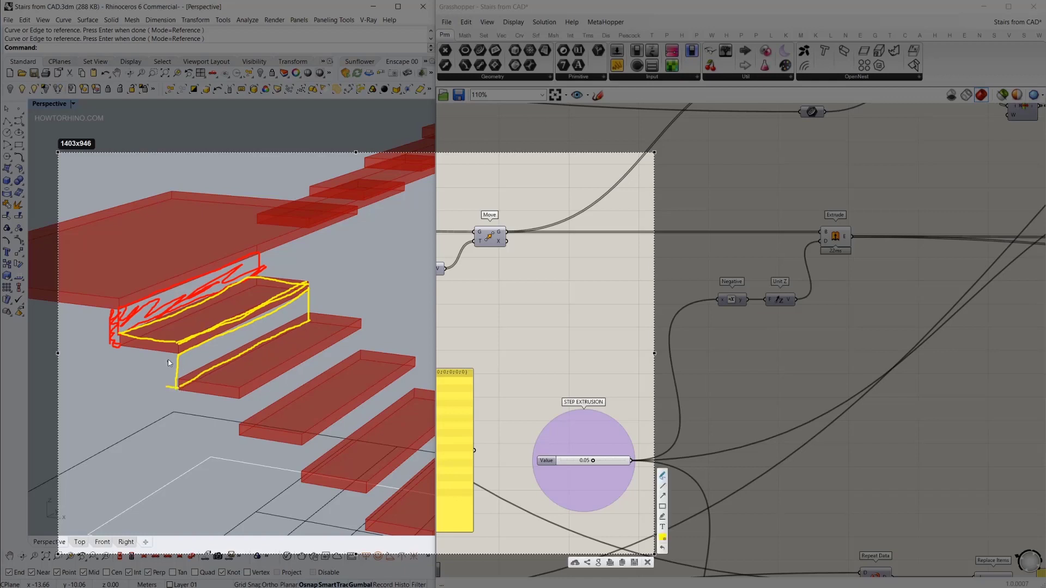
left_click_drag(171, 349, 169, 383)
mouse_move(254, 379)
left_mouse_down()
mouse_move(251, 366)
mouse_move(271, 372)
left_mouse_up()
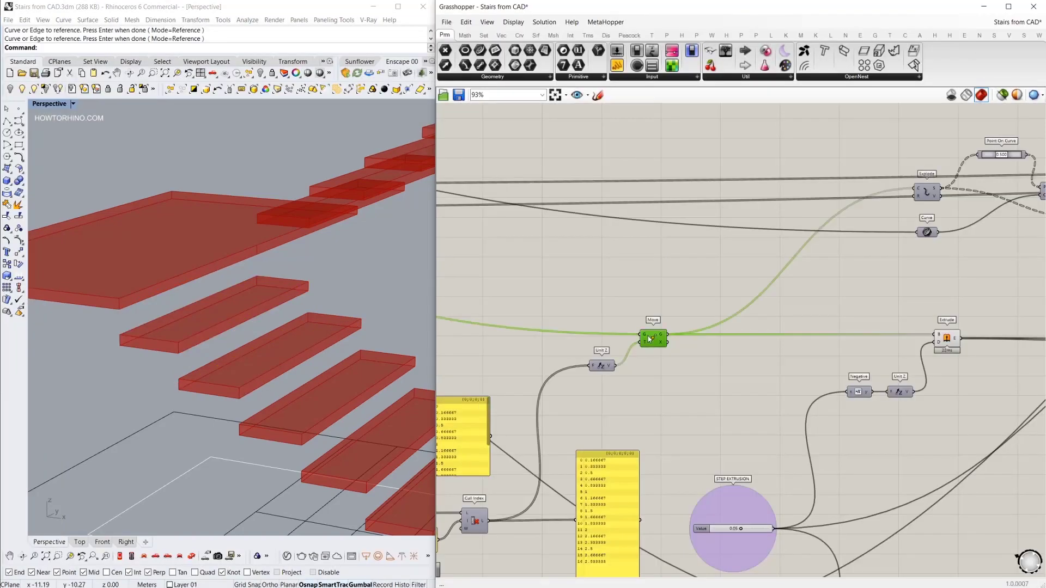
Turn on the preview of the Explode component that splits the moved step surfaces' outlines into segments
right_click(635, 275)
left_click(227, 292)
right_click_drag(227, 292, 353, 406)
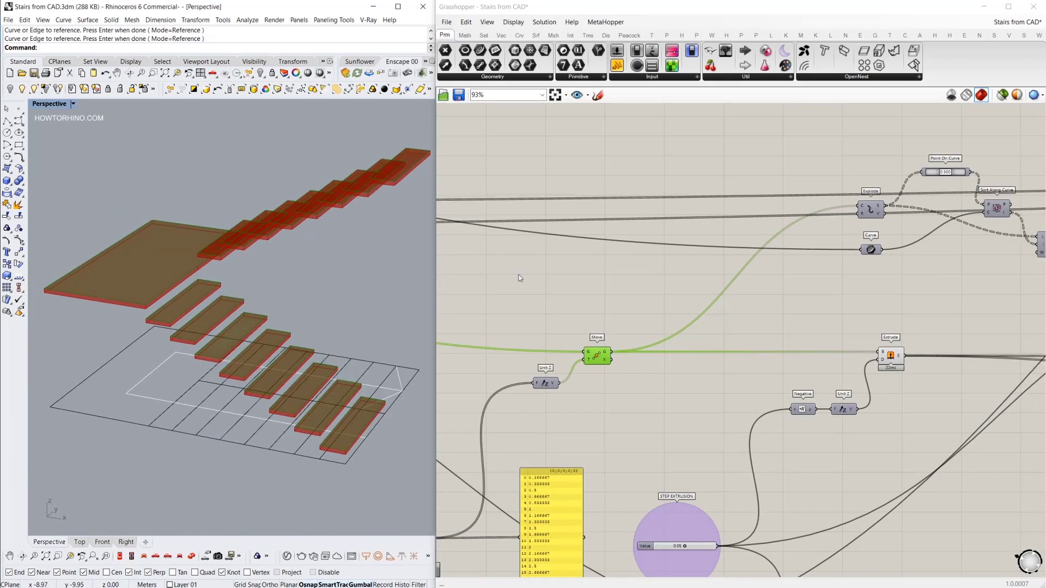
scroll(732, 302, "up", 4)
left_click(740, 249)
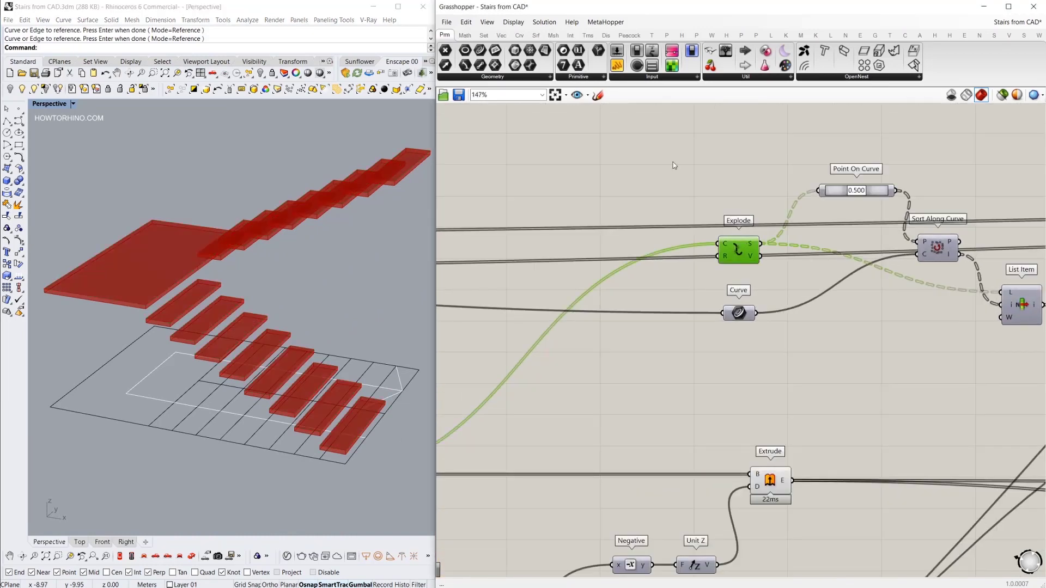
right_click(688, 169)
left_click(689, 170)
mouse_move(246, 305)
right_mouse_down()
mouse_move(349, 297)
mouse_move(229, 310)
right_mouse_up()
Examine the edge points produced by the Point On Curve component set to 0.500 on the stair model
right_click_drag(888, 194, 710, 199)
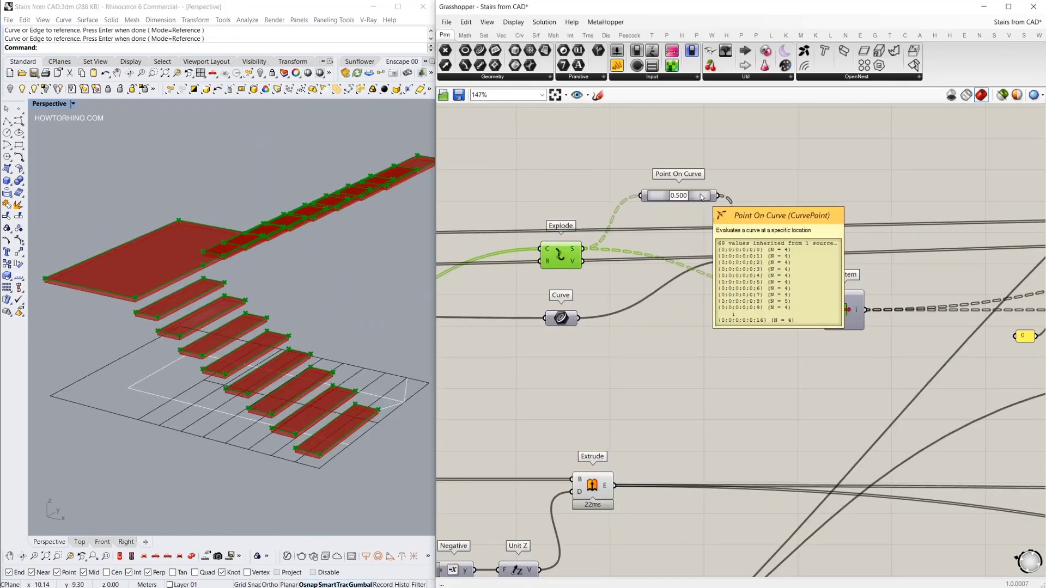
right_click_drag(347, 284, 380, 417)
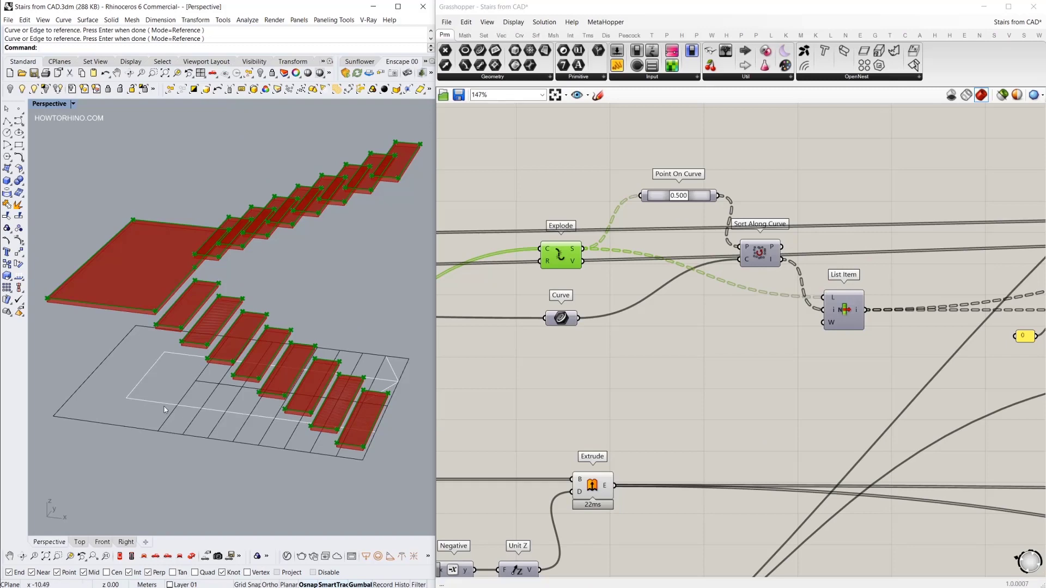
right_click_drag(165, 358, 308, 262)
left_click(696, 196)
scroll(308, 262, "up", 2)
scroll(647, 310, "up", 2)
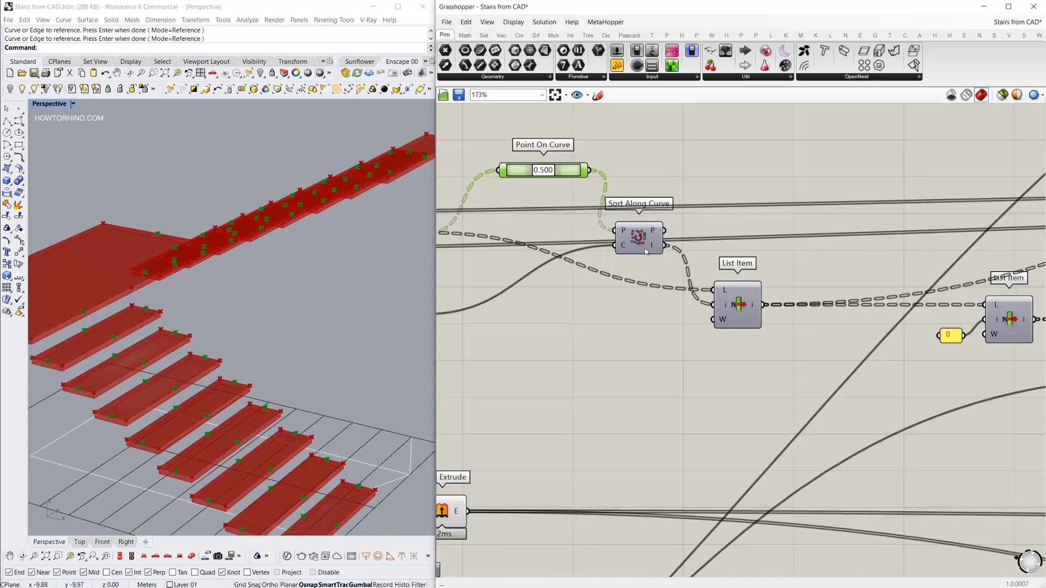
Trace the Curve component feeding the edge Sort Along Curve back to the joined and filleted path
scroll(779, 250, "down", 2)
left_click(616, 300)
scroll(669, 310, "down", 5)
right_click_drag(670, 311, 828, 299)
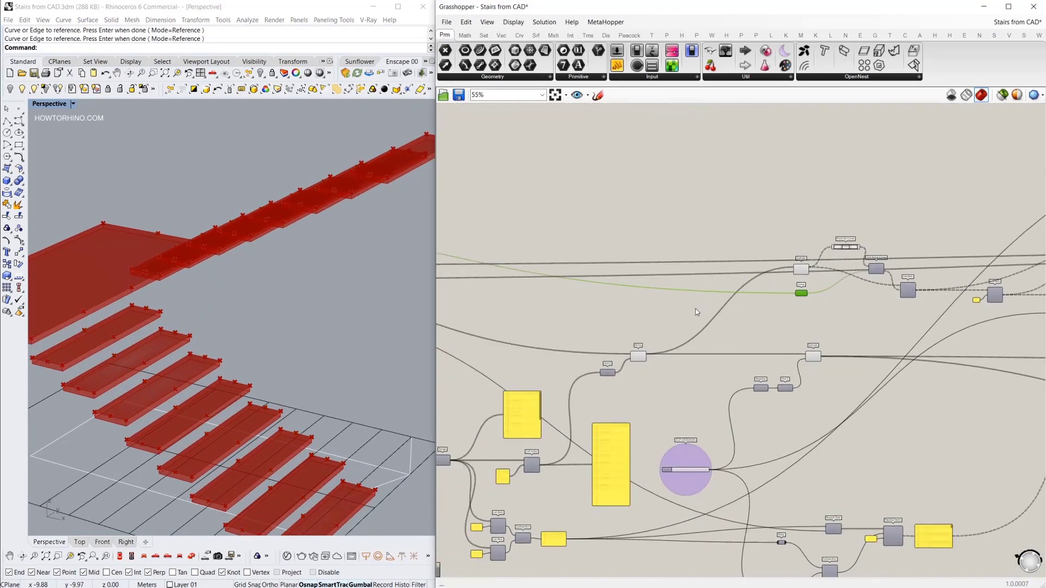
right_click_drag(444, 306, 902, 327)
scroll(531, 238, "up", 4)
right_click_drag(251, 477, 293, 399, "shift")
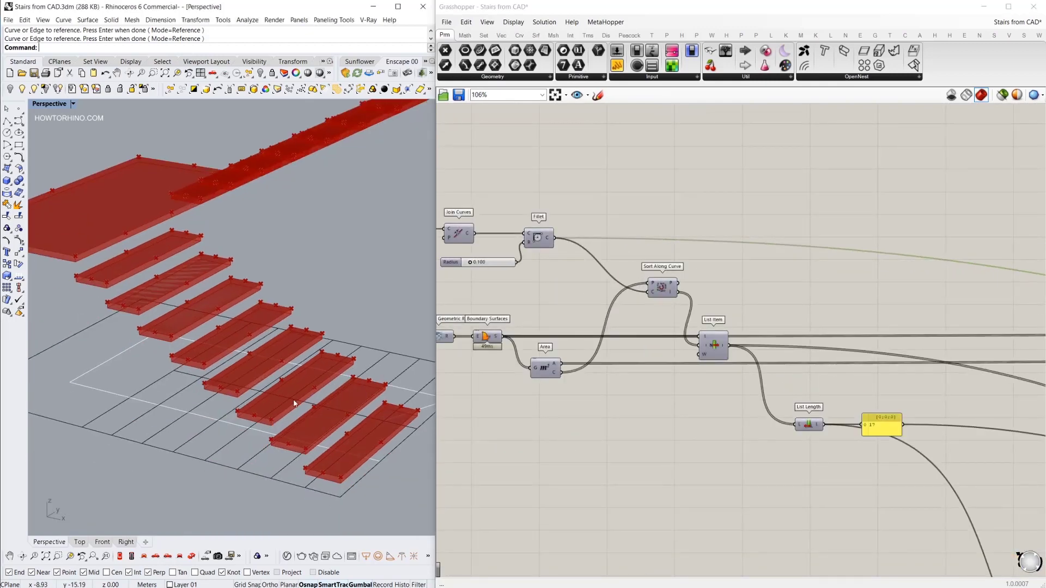
Add a panel beside the edge-sorting Sort Along Curve component and connect its index output to it
right_click_drag(732, 272, 584, 268)
scroll(584, 268, "down", 3)
right_click_drag(763, 235, 613, 229)
right_click_drag(992, 285, 604, 275)
scroll(819, 308, "up", 5)
right_click_drag(818, 308, 561, 284)
left_click(693, 259)
left_click_drag(617, 66, 840, 198)
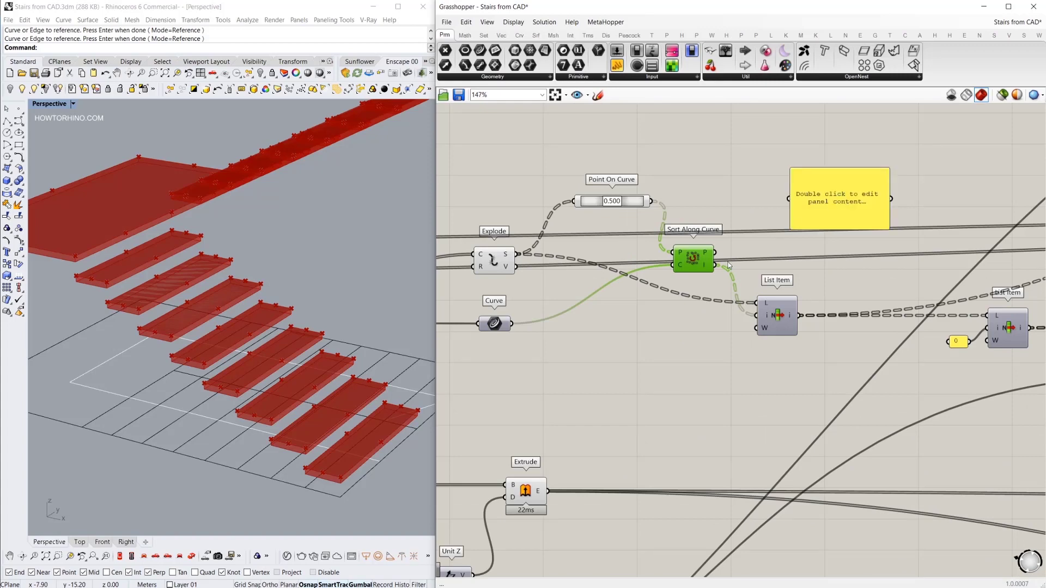
left_click_drag(715, 265, 788, 199)
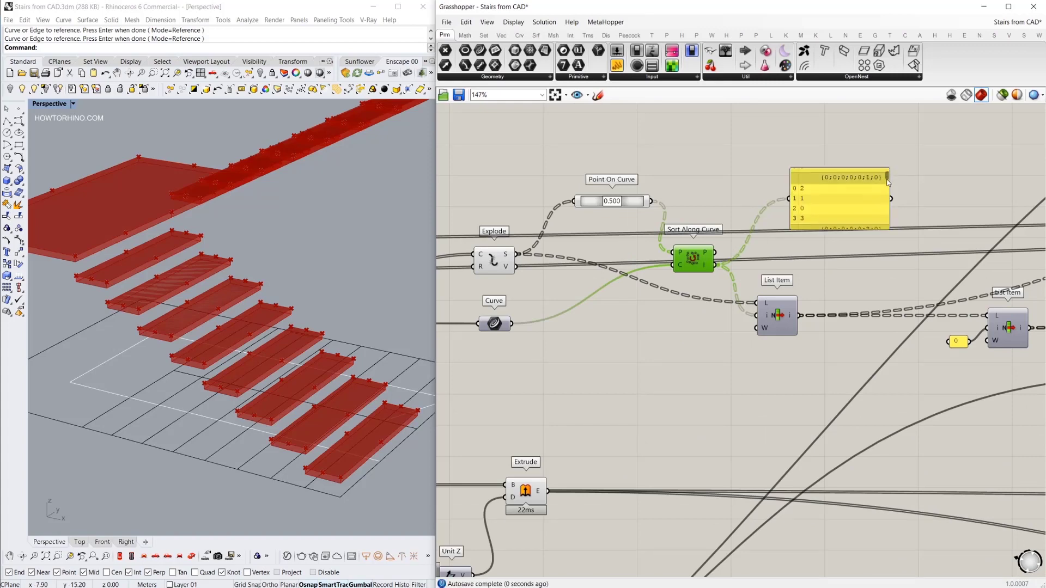
right_click_drag(788, 250, 848, 209)
Check the Explode output feeding List Item and turn on the preview of the List Item that reorders the edges
left_click(558, 224)
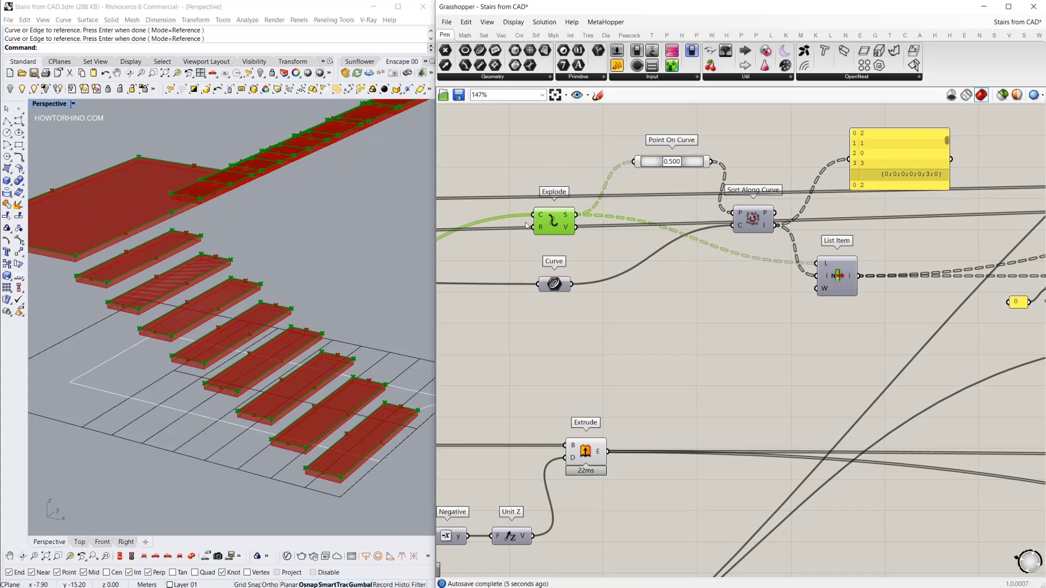
right_click_drag(868, 276, 740, 277)
left_click(701, 277)
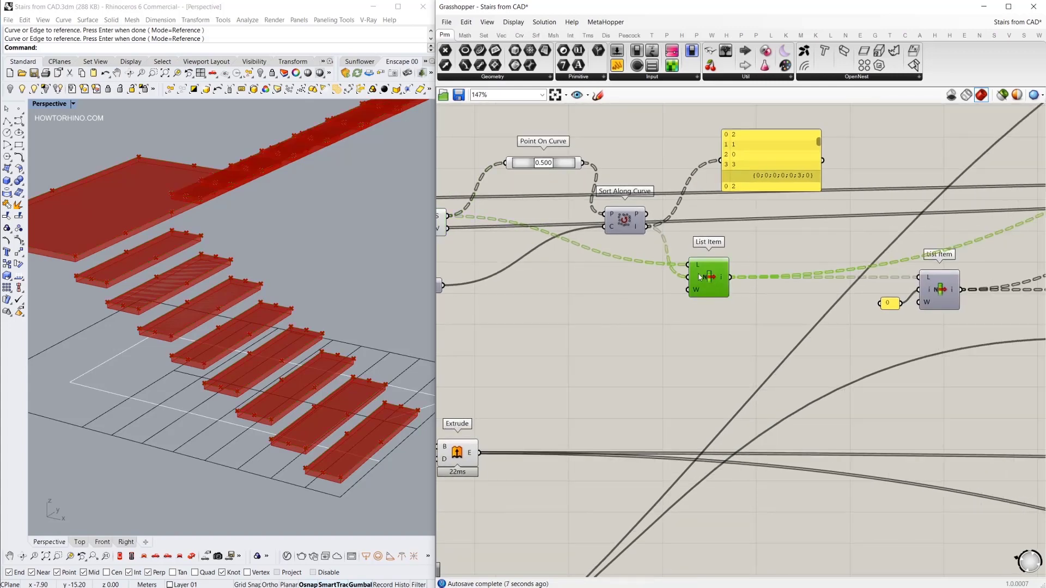
right_click(752, 232)
left_click(760, 239)
Turn off the preview of the Explode, Point On Curve, Curve and Sort Along Curve components together
scroll(754, 266, "down", 4)
left_click_drag(698, 318, 568, 188)
right_click(567, 160)
left_click(576, 178)
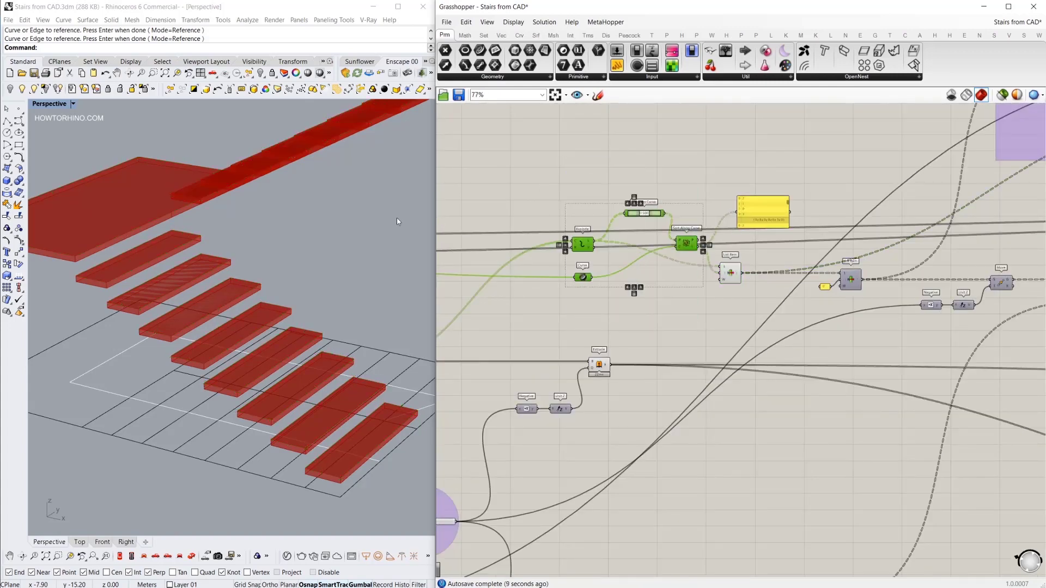
mouse_move(397, 218)
right_mouse_down()
mouse_move(353, 228)
mouse_move(393, 227)
right_mouse_up()
Turn on the preview of the second List Item with index 0 and inspect the edge it picks on each step
left_click(731, 273)
scroll(950, 287, "up", 5)
left_click(730, 270)
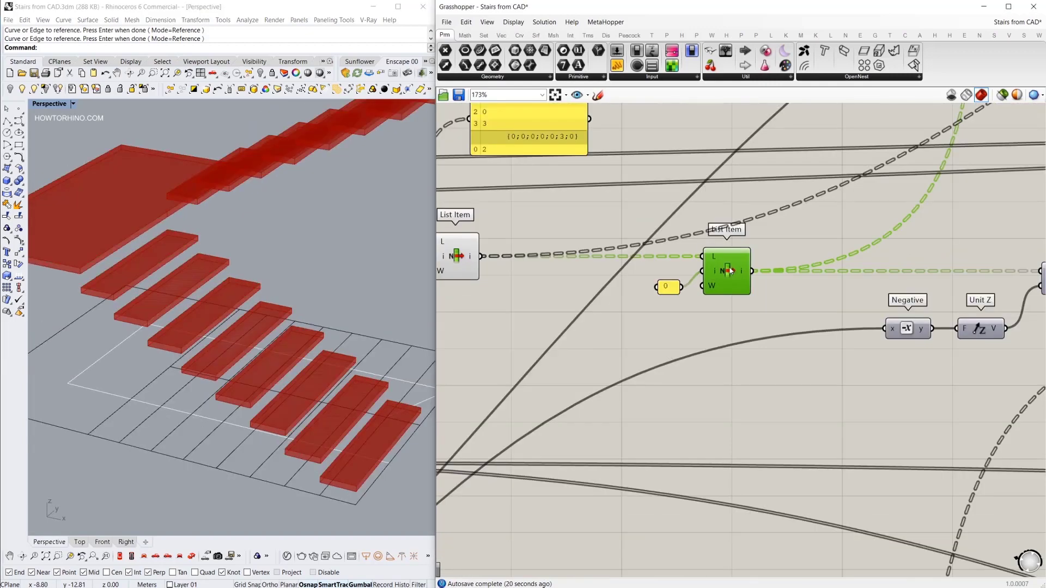
right_click(725, 195)
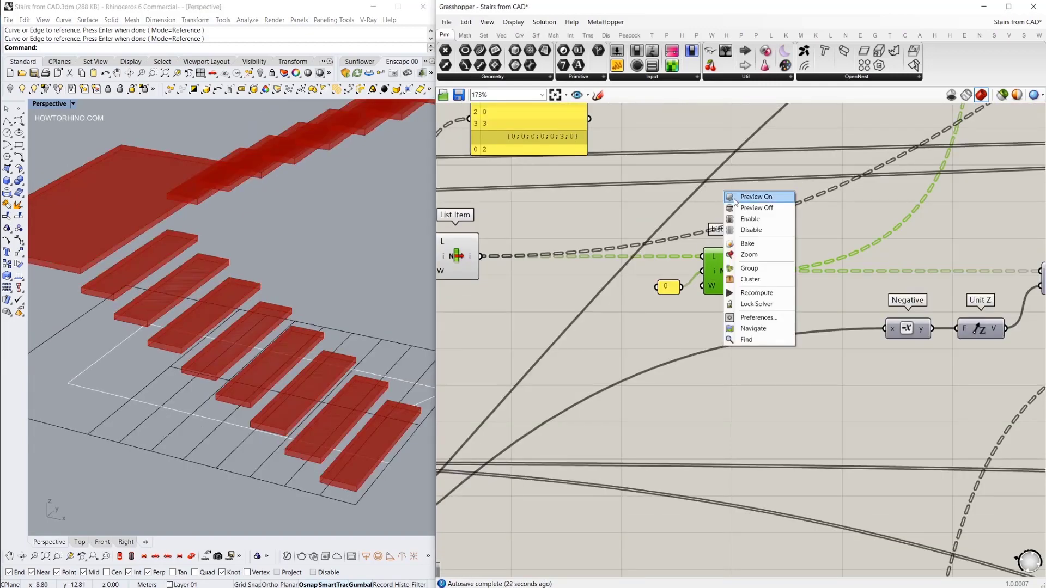
left_click(734, 198)
right_click_drag(201, 297, 294, 294)
scroll(231, 299, "up", 3)
right_click_drag(877, 342, 698, 319)
scroll(692, 316, "down", 3)
right_click_drag(269, 328, 234, 252)
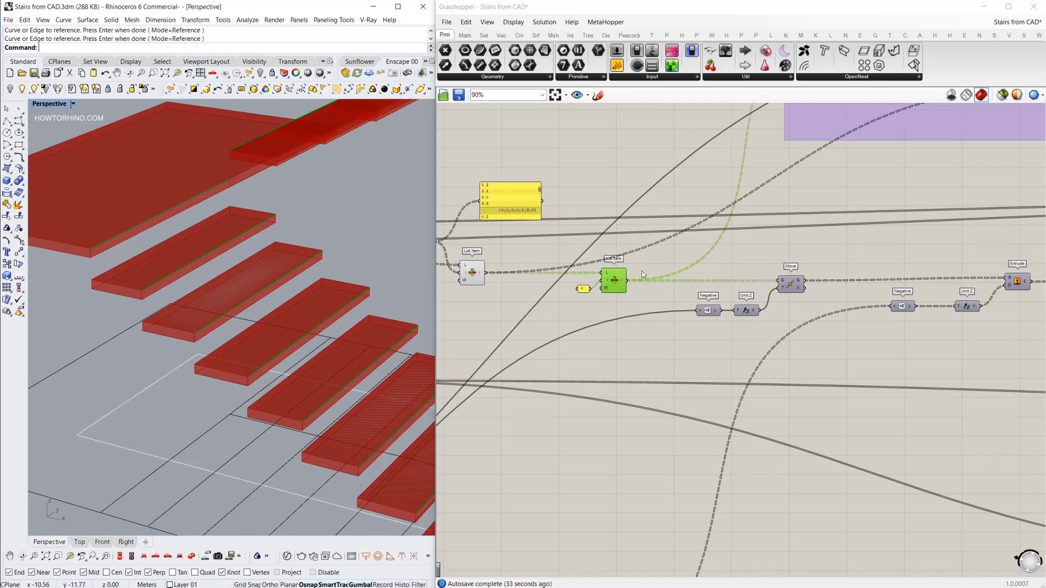
Examine how the STEP EXTRUSION slider branches to the Extrude, edge-moving and riser-height parts of the definition
right_click_drag(637, 328, 712, 259)
scroll(762, 251, "down", 3)
right_click_drag(493, 382, 583, 341)
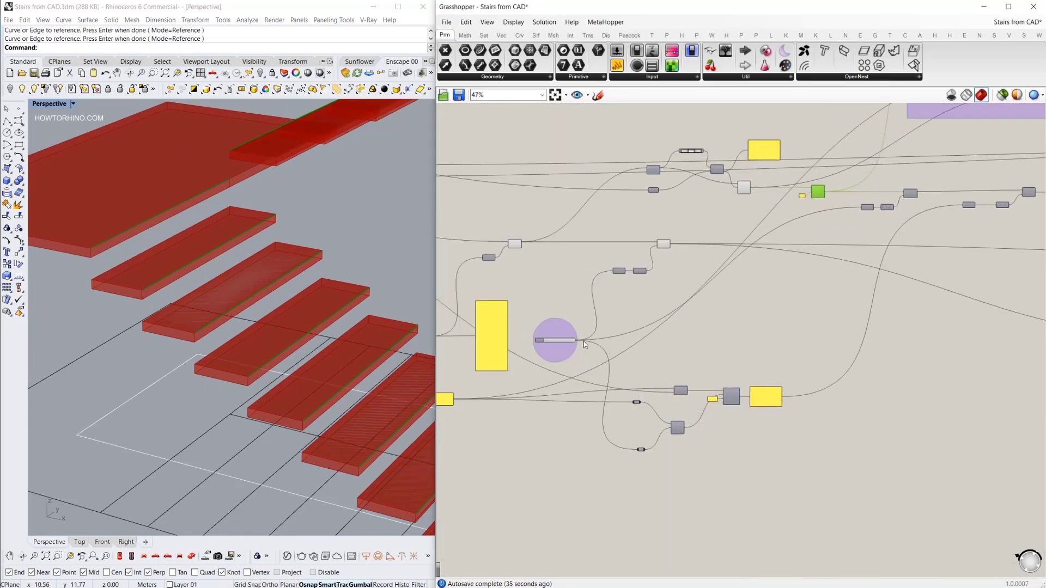
scroll(582, 342, "up", 4)
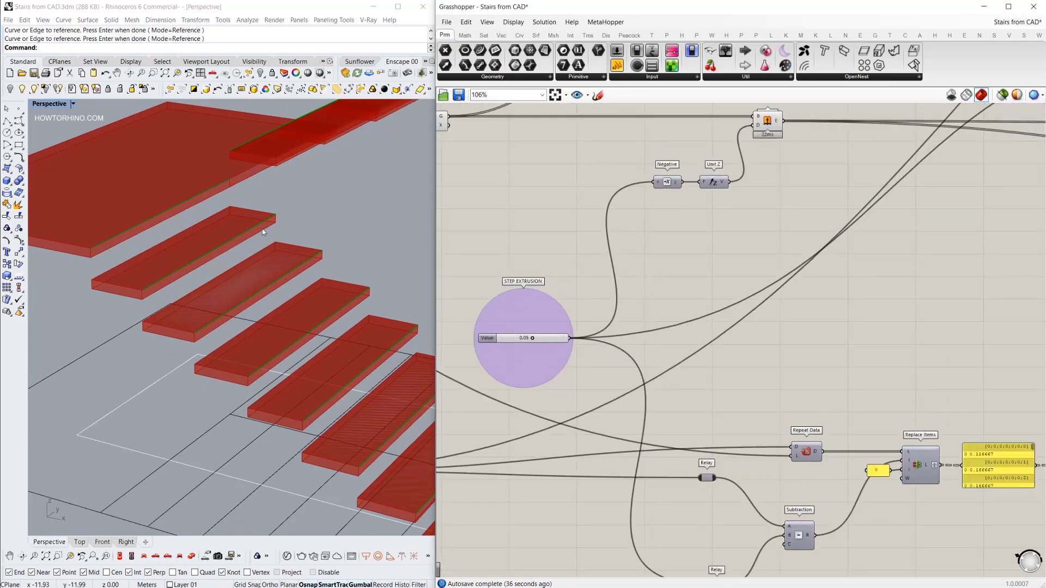
scroll(265, 232, "down", 5)
right_click_drag(731, 257, 629, 286)
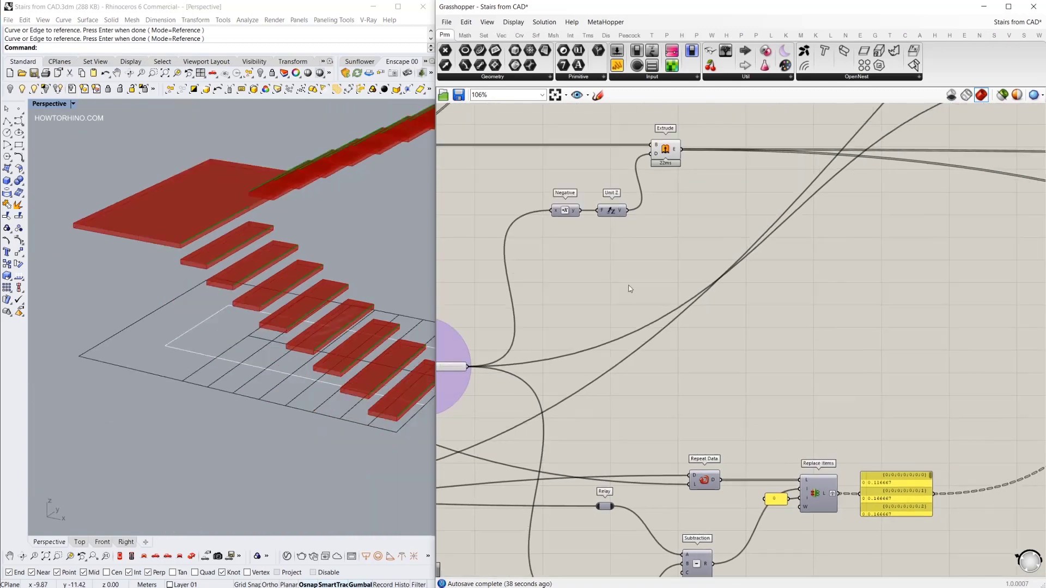
Turn on the preview of the Move component that lowers the picked edges and inspect them on the steps
right_click_drag(981, 276, 633, 411)
left_click(870, 172)
middle_click(865, 140)
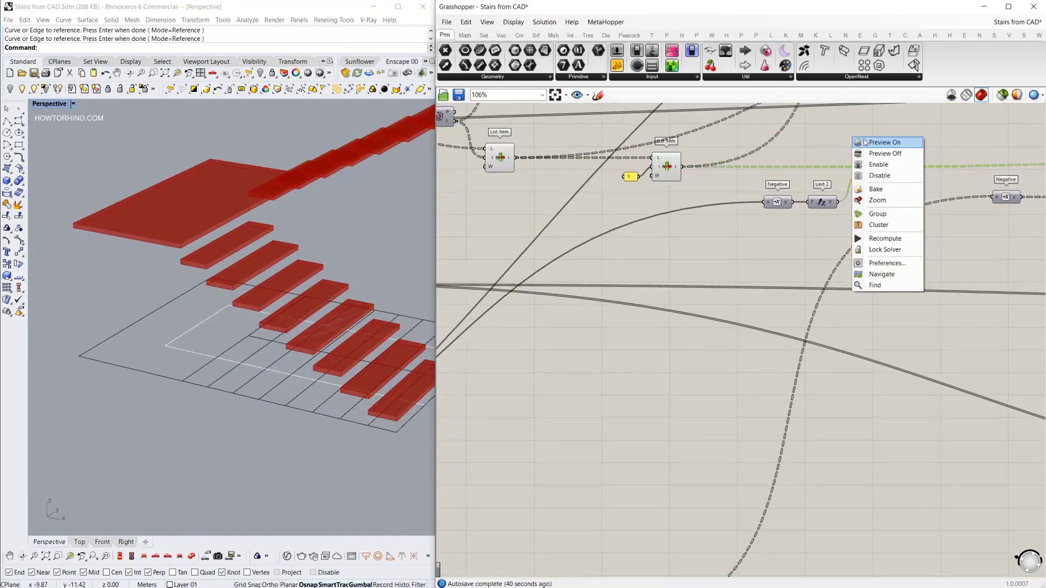
left_click(865, 142)
scroll(223, 239, "up", 5)
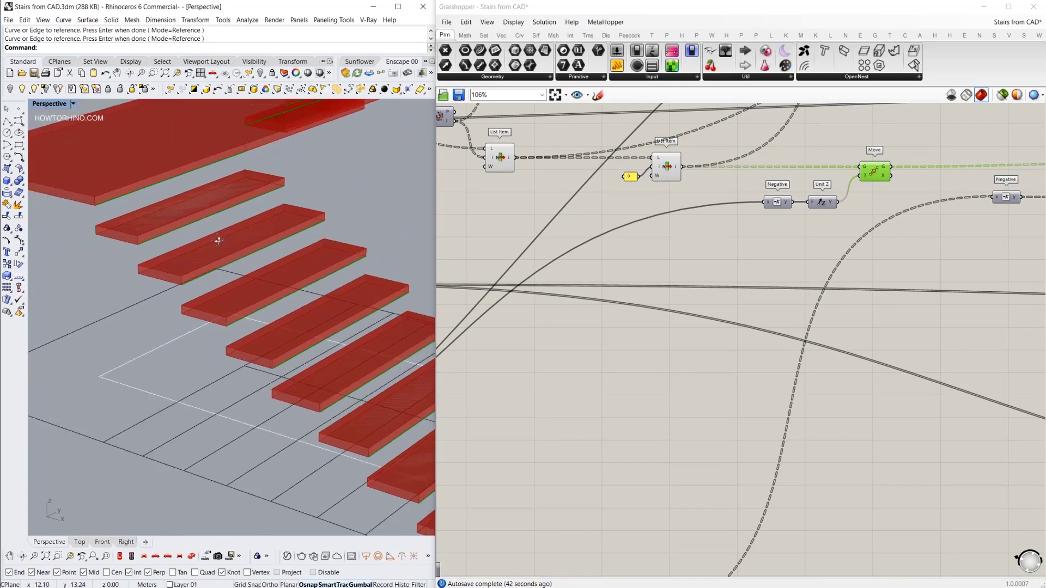
scroll(218, 240, "down", 3)
Turn on the preview of the Extrude component fed by the lowered edges and inspect the risers between the steps
right_click_drag(852, 251, 766, 266)
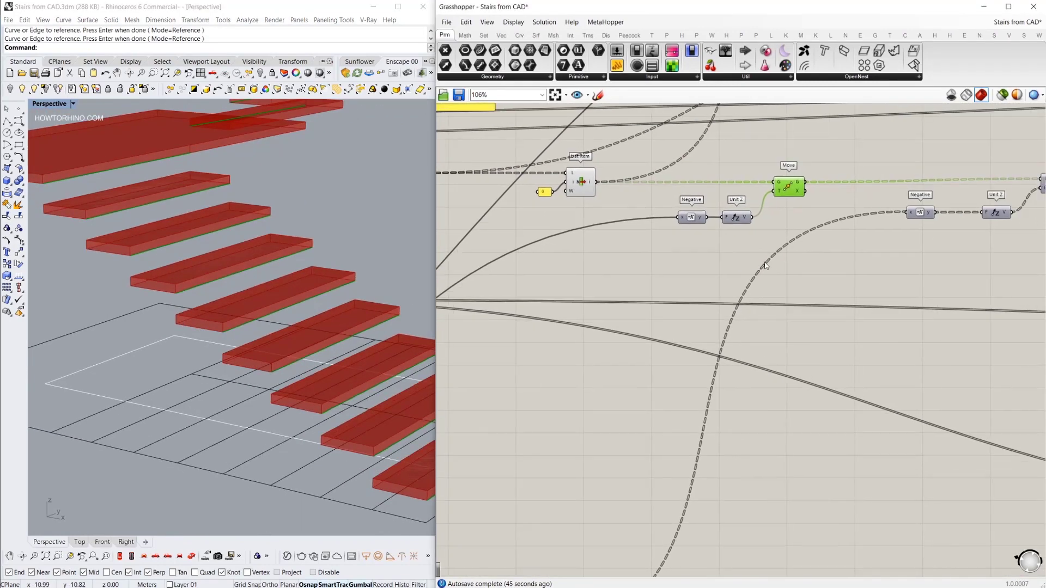
scroll(756, 275, "down", 2)
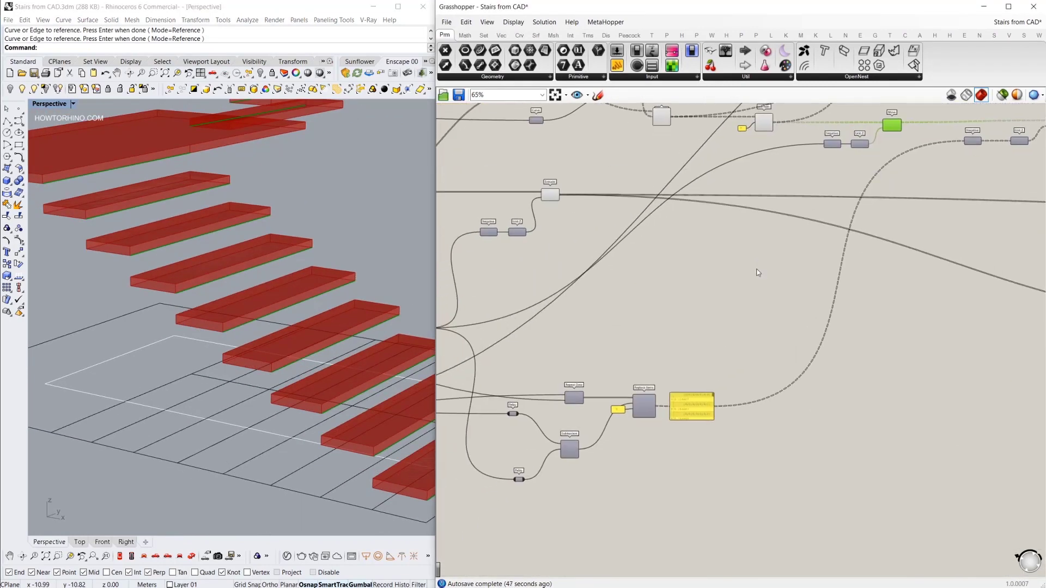
scroll(916, 117, "up", 4)
right_click_drag(917, 117, 523, 223)
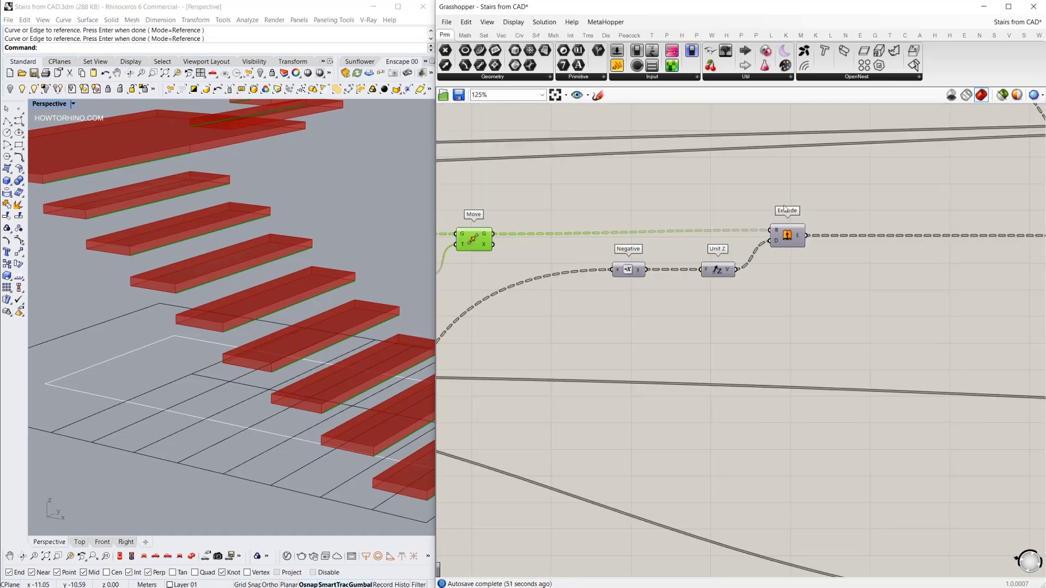
left_click(790, 241)
right_click(734, 194)
left_click(737, 201)
mouse_move(218, 235)
right_mouse_down()
mouse_move(240, 237)
mouse_move(232, 246)
right_mouse_up()
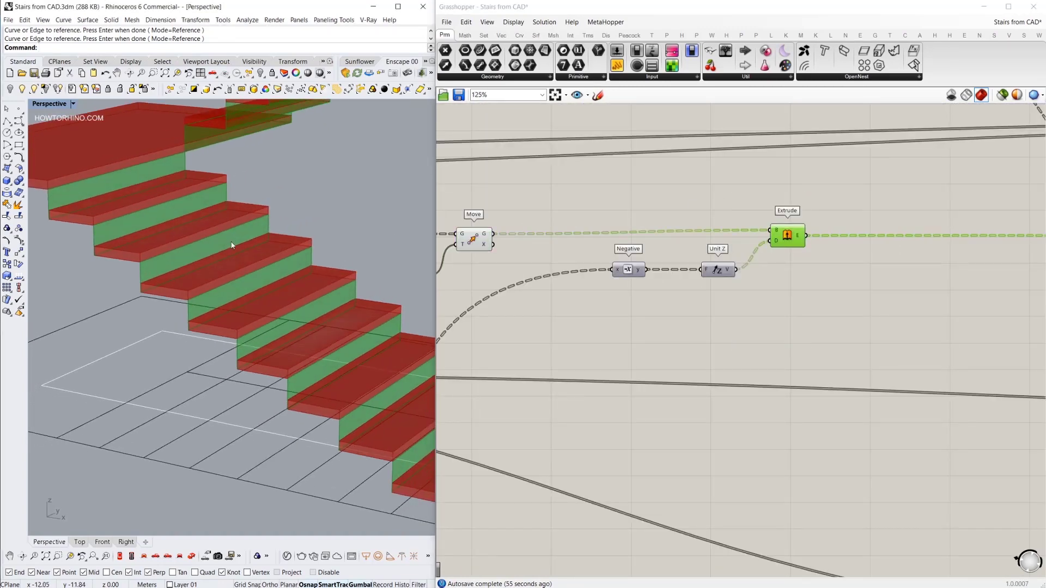
Annotate a screen capture of the stairs, marking the riser heights and labelling them h, x and h-x
key("Print")
left_click_drag(51, 129, 719, 527)
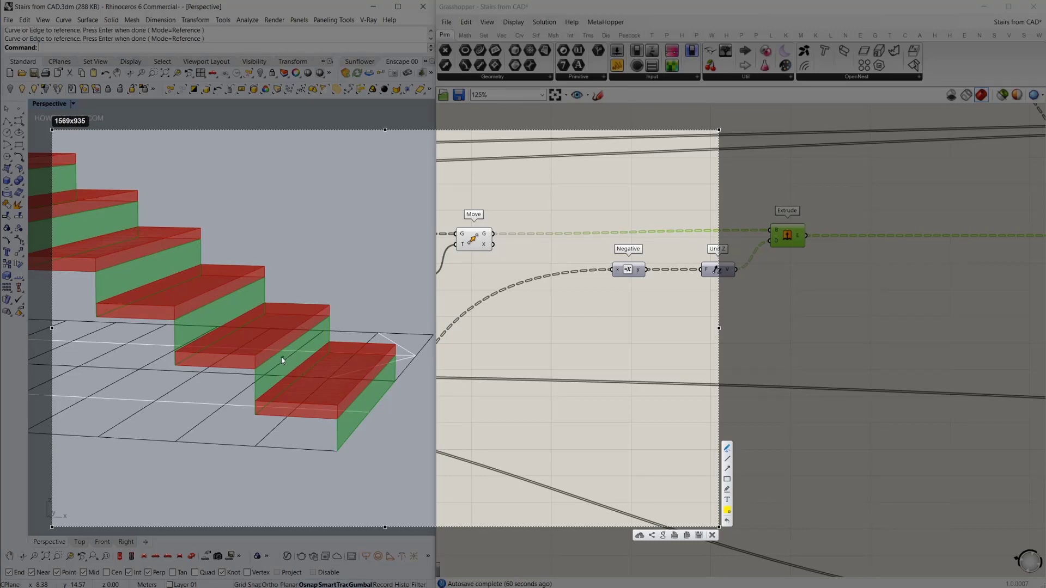
left_click_drag(175, 318, 173, 372)
left_click_drag(337, 419, 335, 451)
mouse_move(253, 369)
left_mouse_down()
mouse_move(253, 410)
mouse_move(232, 397)
mouse_move(280, 416)
left_mouse_up()
mouse_move(299, 469)
left_mouse_down()
mouse_move(299, 487)
mouse_move(324, 479)
mouse_move(341, 489)
left_mouse_up()
left_click_drag(342, 472, 330, 487)
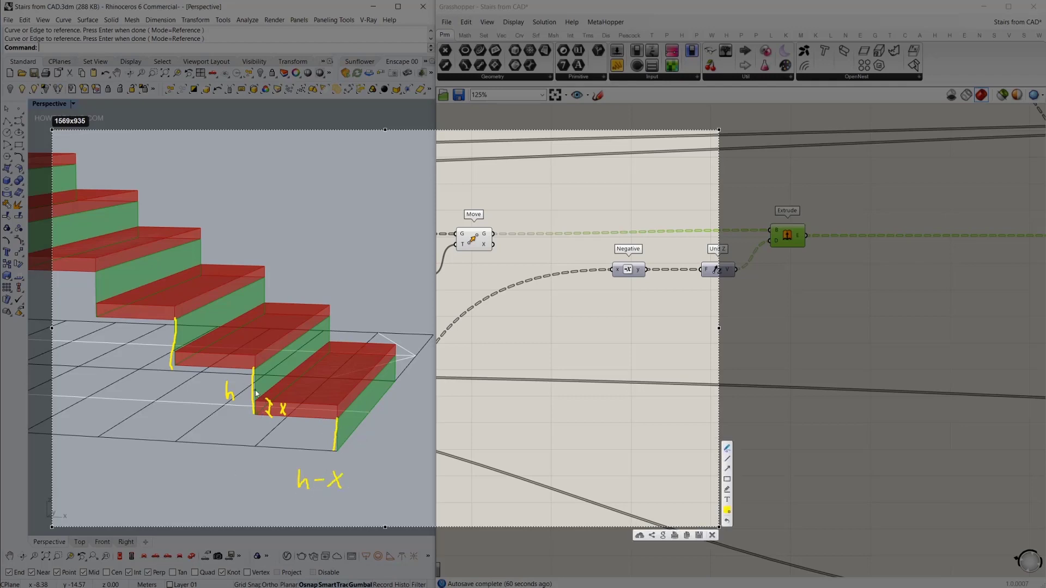
left_click_drag(152, 331, 161, 348)
left_click_drag(74, 282, 83, 301)
mouse_move(354, 360)
left_mouse_down()
mouse_move(92, 215)
mouse_move(262, 523)
mouse_move(315, 316)
mouse_move(323, 324)
left_mouse_up()
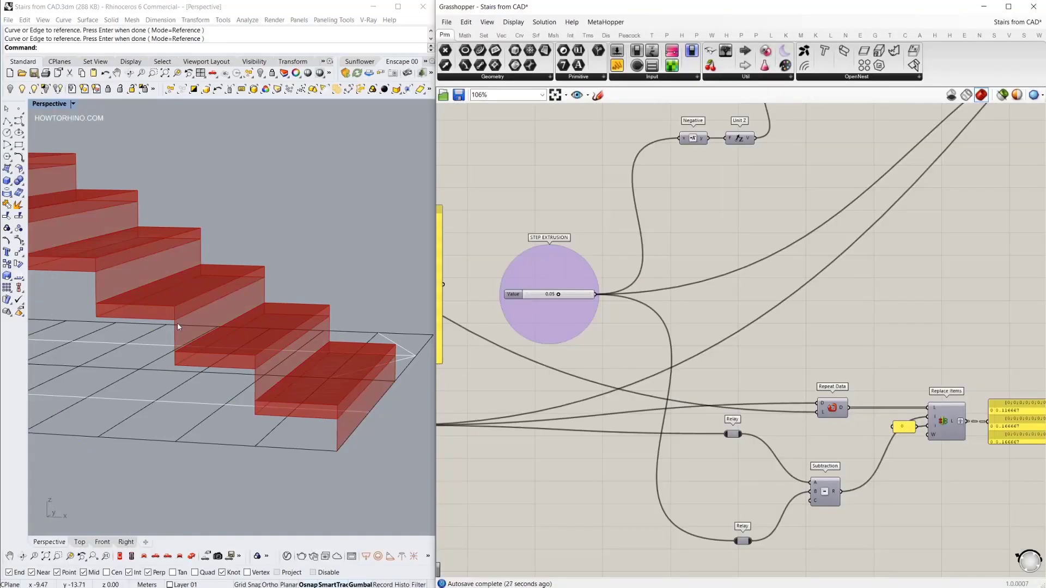
Examine how the List Item with index 0 takes the first step height and passes it to Repeat Data
right_click_drag(484, 215, 826, 184)
scroll(712, 399, "up", 3)
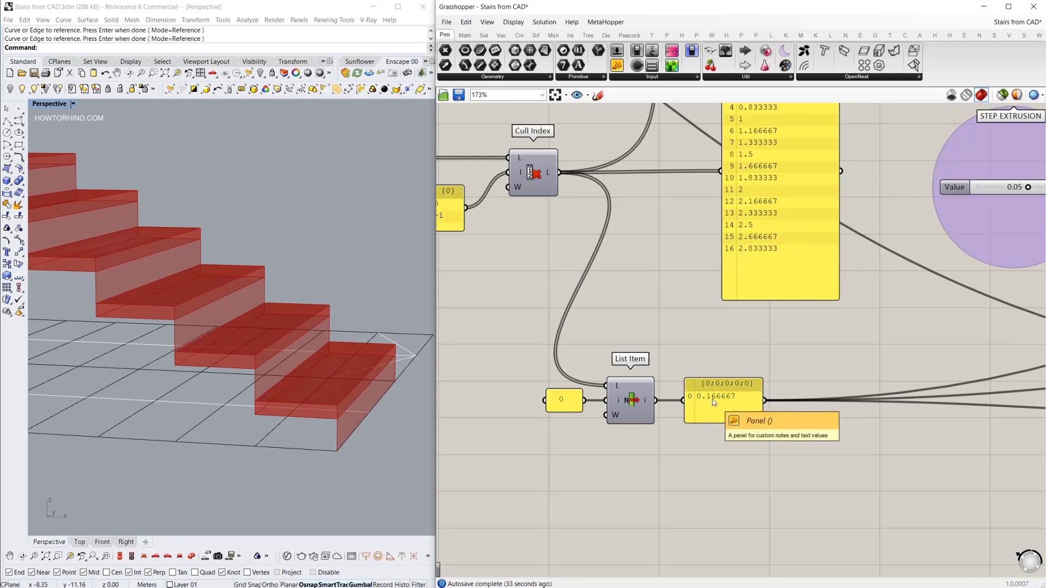
right_click_drag(753, 365, 729, 432)
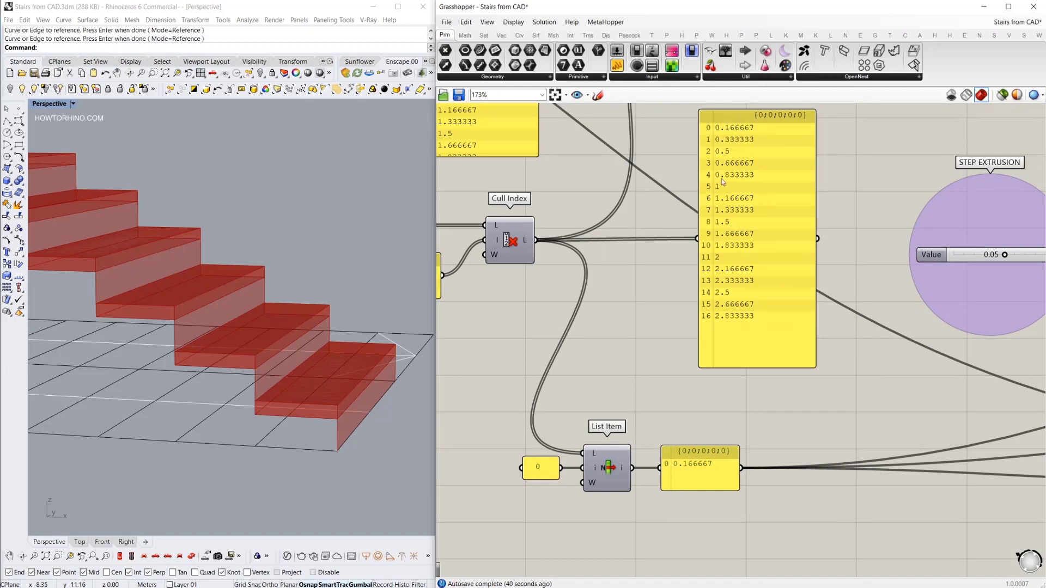
right_click_drag(715, 454, 659, 445)
scroll(772, 413, "down", 3)
right_click_drag(772, 412, 626, 380)
right_click_drag(756, 375, 681, 354)
scroll(873, 368, "up", 3)
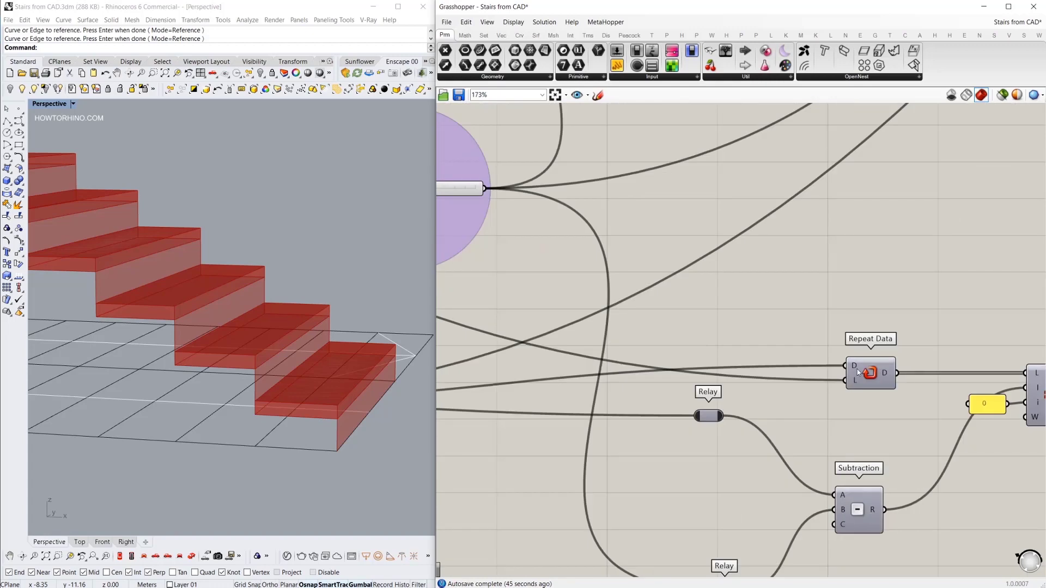
scroll(856, 367, "down", 2)
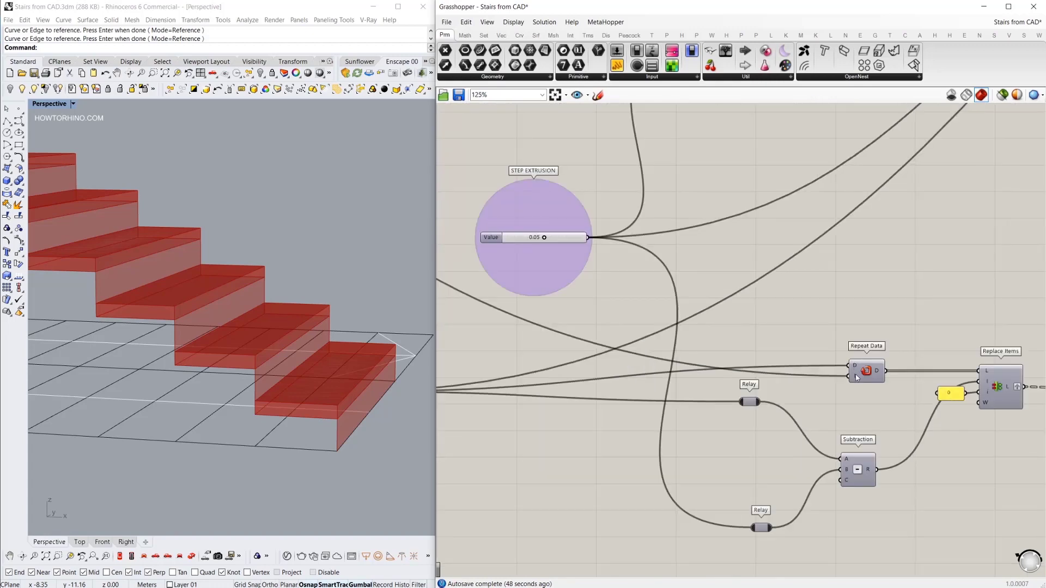
scroll(856, 378, "down", 3)
Select Repeat Data and trace its length input back to the List Length component
left_click(859, 376)
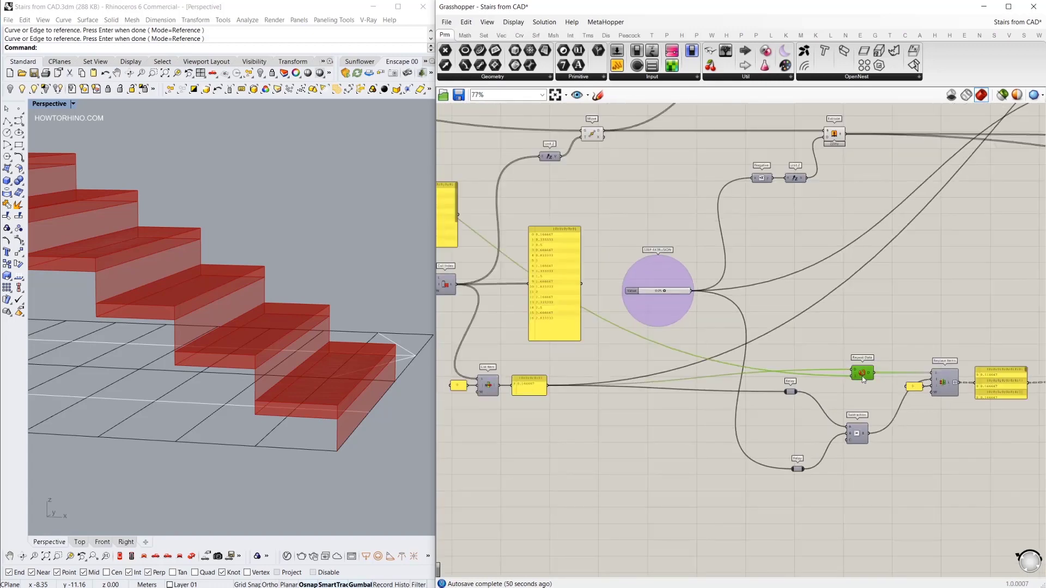
scroll(861, 377, "up", 1)
scroll(862, 380, "down", 4)
right_click_drag(515, 264, 768, 312)
scroll(626, 247, "up", 5)
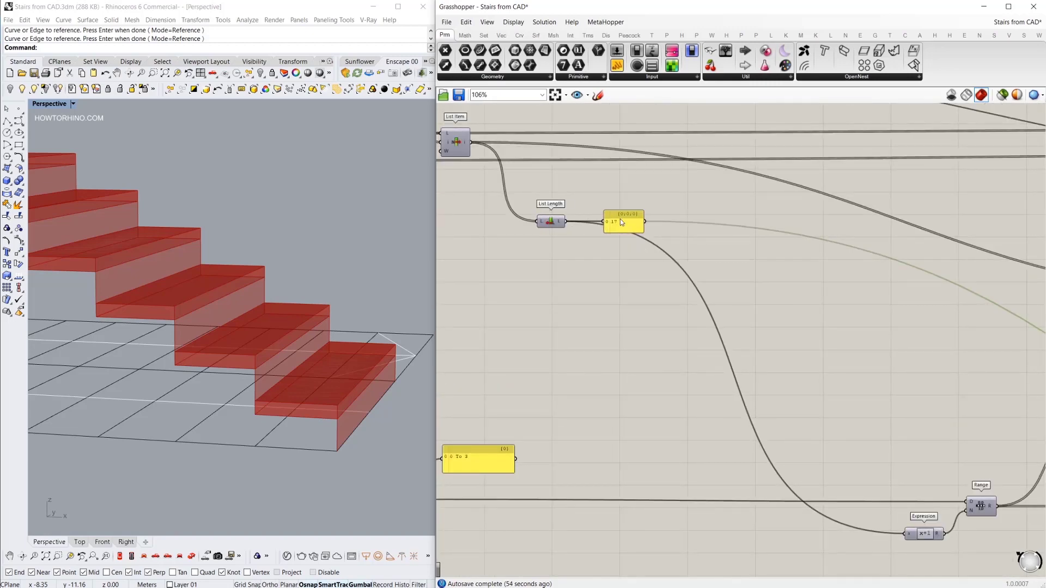
right_click_drag(502, 191, 523, 172)
right_click_drag(850, 337, 577, 245)
right_click_drag(907, 319, 518, 210)
scroll(941, 448, "up", 3)
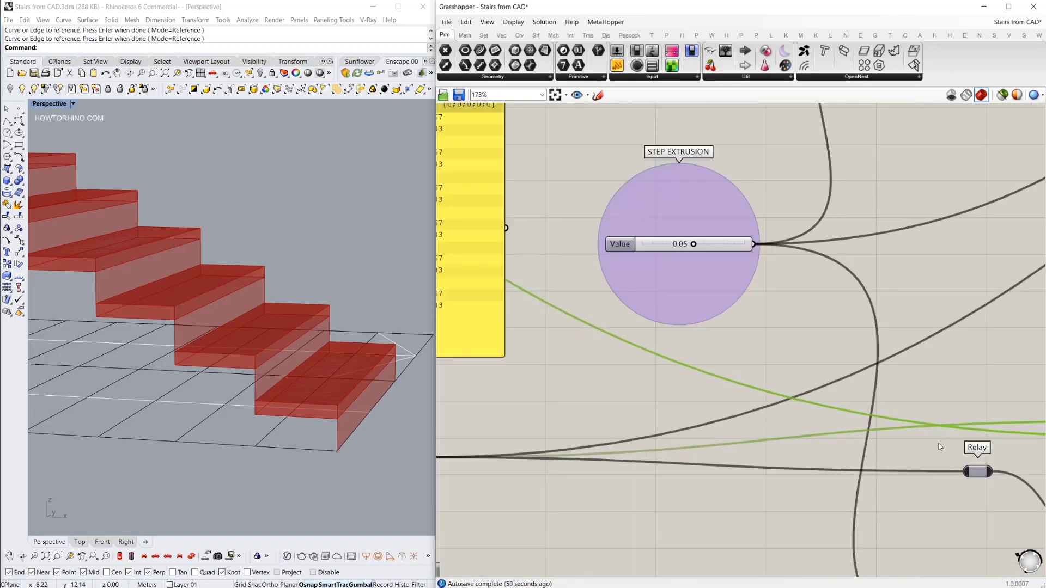
Attach a panel to the Repeat Data output and circle its item 0 on a screen capture
right_click_drag(941, 449, 729, 301)
right_click_drag(871, 343, 575, 313)
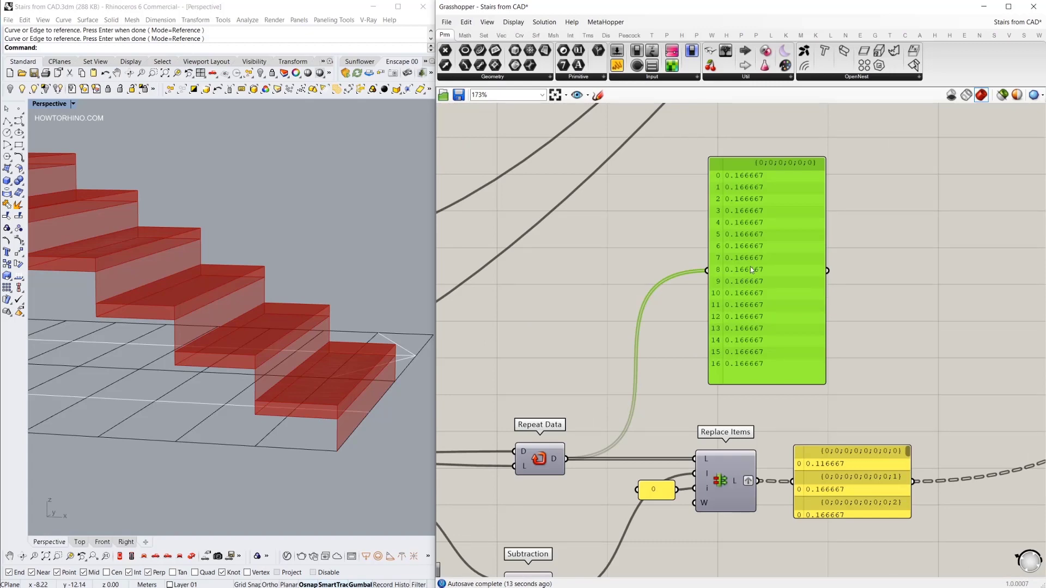
right_click_drag(751, 267, 708, 294)
key("Print")
left_click_drag(492, 103, 1030, 471)
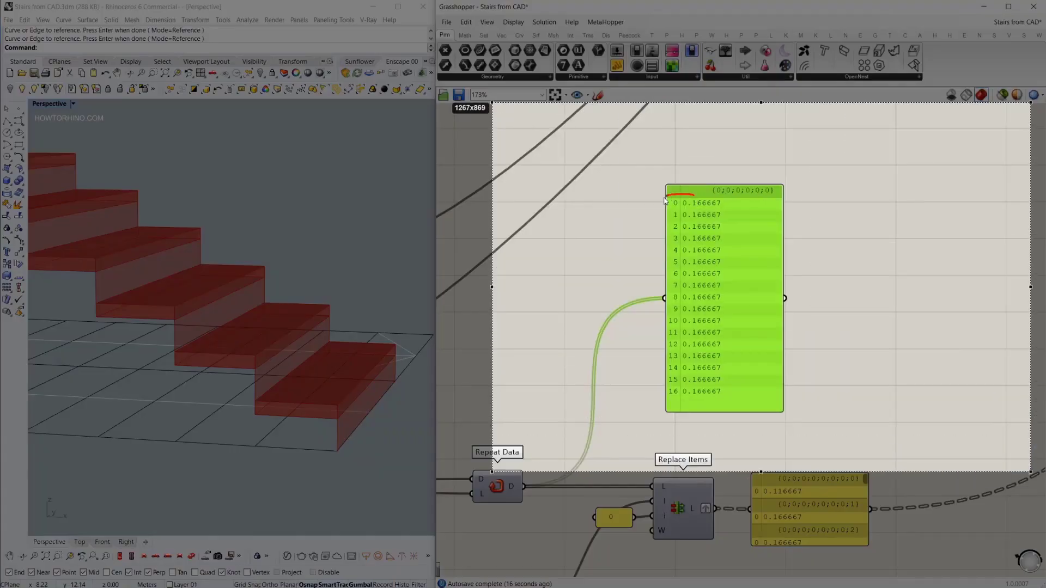
mouse_move(689, 195)
left_mouse_down()
mouse_move(731, 214)
mouse_move(678, 195)
mouse_move(692, 193)
left_mouse_up()
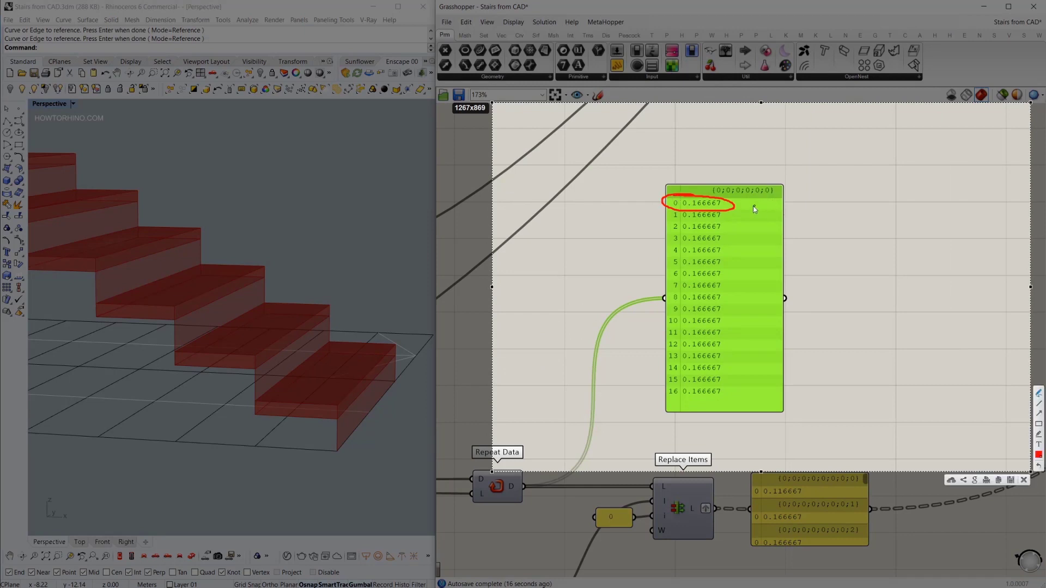
left_click_drag(758, 200, 795, 210)
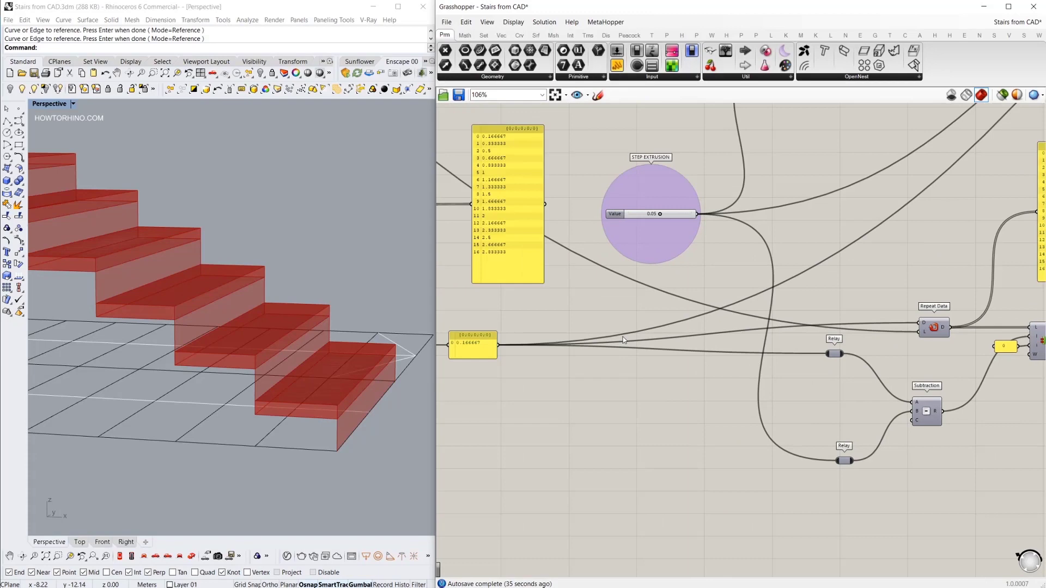
Trace the Subtraction inputs back to the first step height panel and the STEP EXTRUSION slider
right_click_drag(474, 352, 592, 334)
scroll(593, 333, "up", 2)
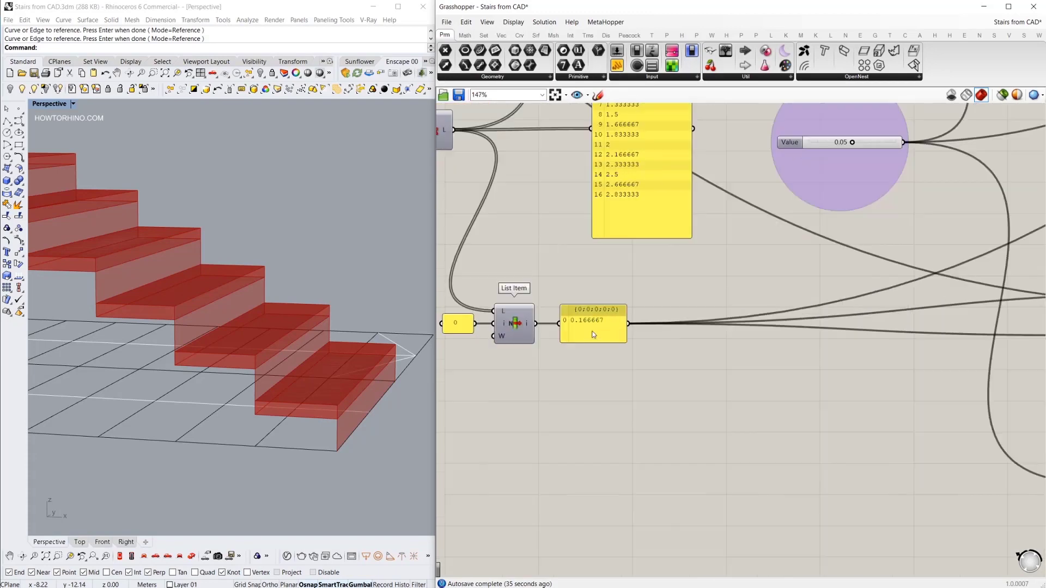
left_click(594, 333)
scroll(605, 329, "down", 2)
right_click_drag(841, 380, 730, 356)
scroll(920, 375, "up", 3)
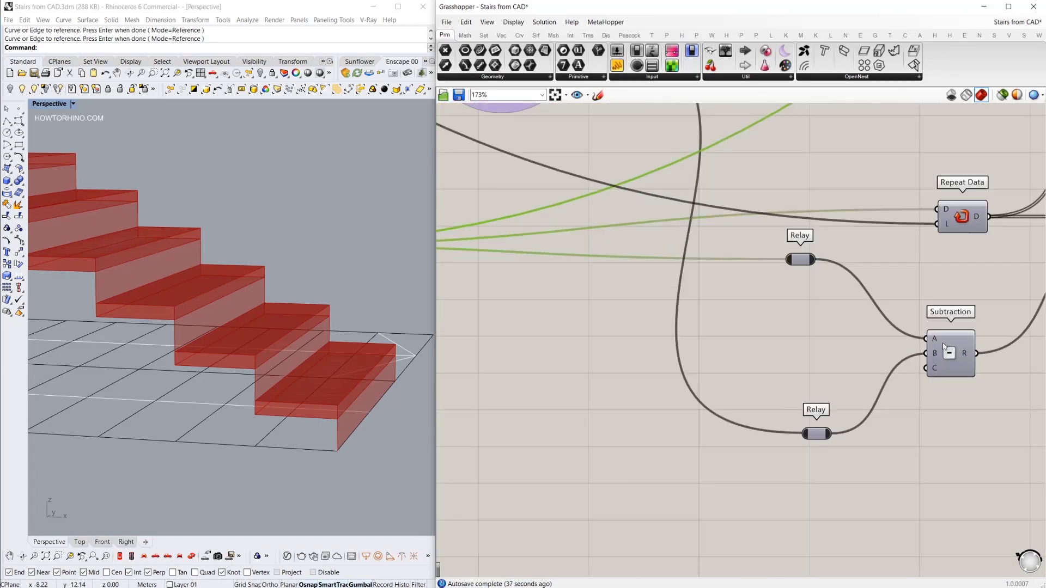
right_click_drag(944, 347, 918, 428)
right_click_drag(759, 295, 861, 406)
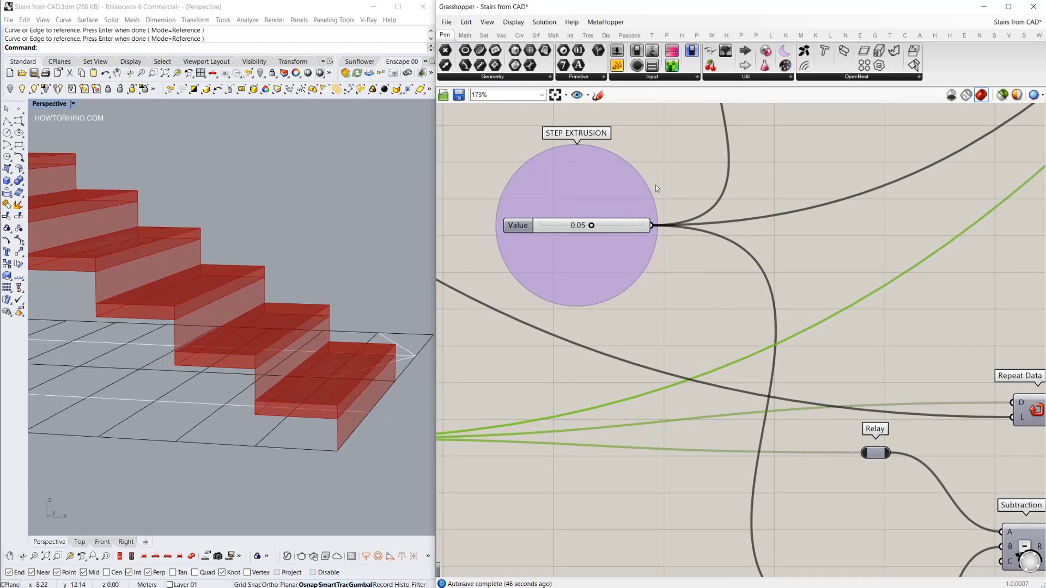
Attach a panel to the Subtraction output and mark its value and the first repeated height on a screen capture
right_click_drag(936, 471, 782, 320)
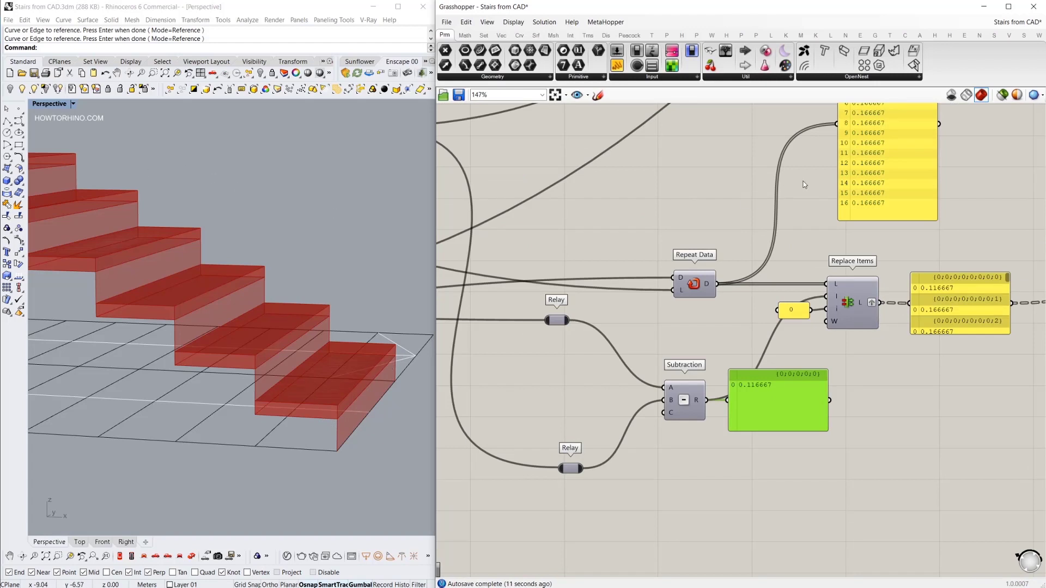
right_click_drag(733, 232, 641, 264)
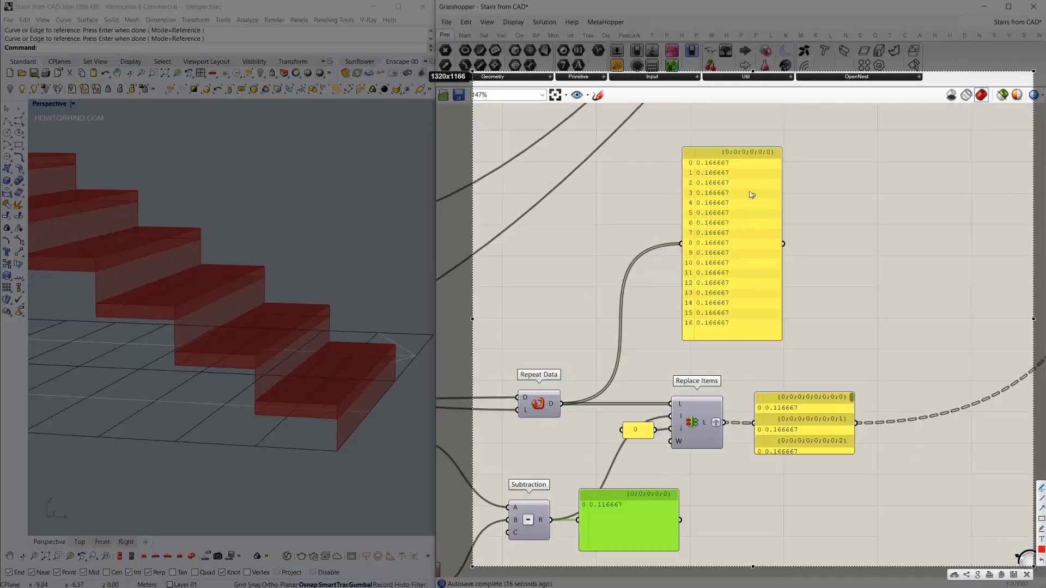
mouse_move(718, 155)
left_mouse_down()
mouse_move(703, 170)
mouse_move(732, 161)
mouse_move(717, 156)
left_mouse_up()
mouse_move(606, 485)
left_mouse_down()
mouse_move(638, 517)
mouse_move(589, 482)
left_mouse_up()
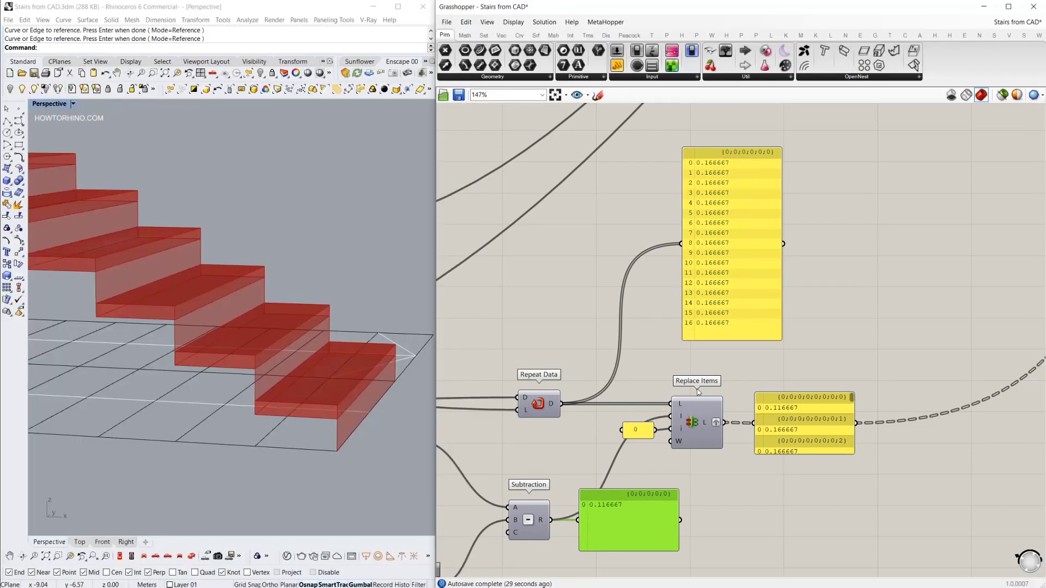
Examine the Replace Items inputs, checking the index panel 0 against the list of repeated heights
mouse_move(698, 370)
right_mouse_down()
mouse_move(729, 307)
mouse_move(743, 369)
mouse_move(746, 345)
right_mouse_up()
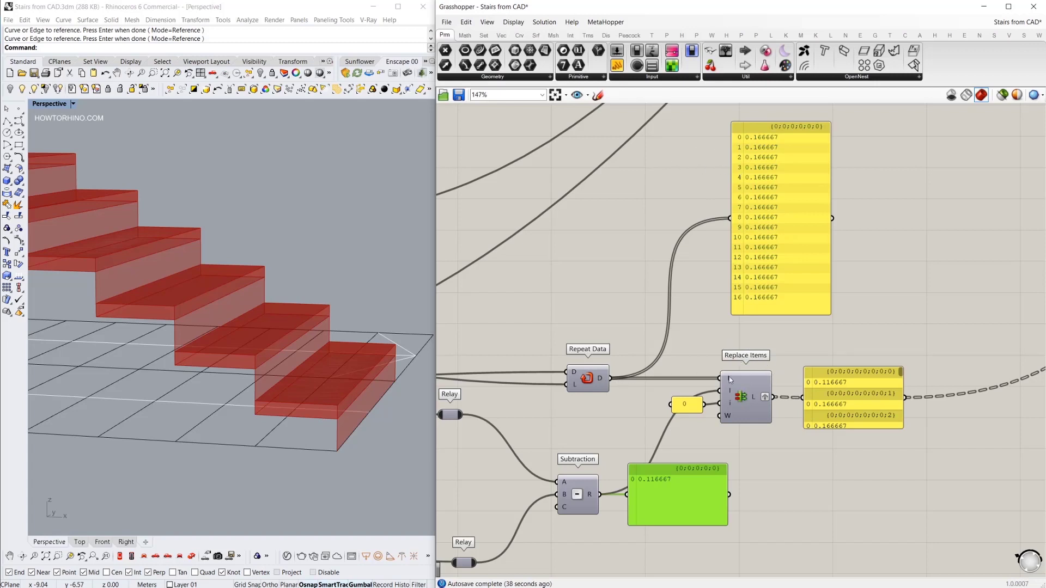
scroll(730, 380, "up", 2)
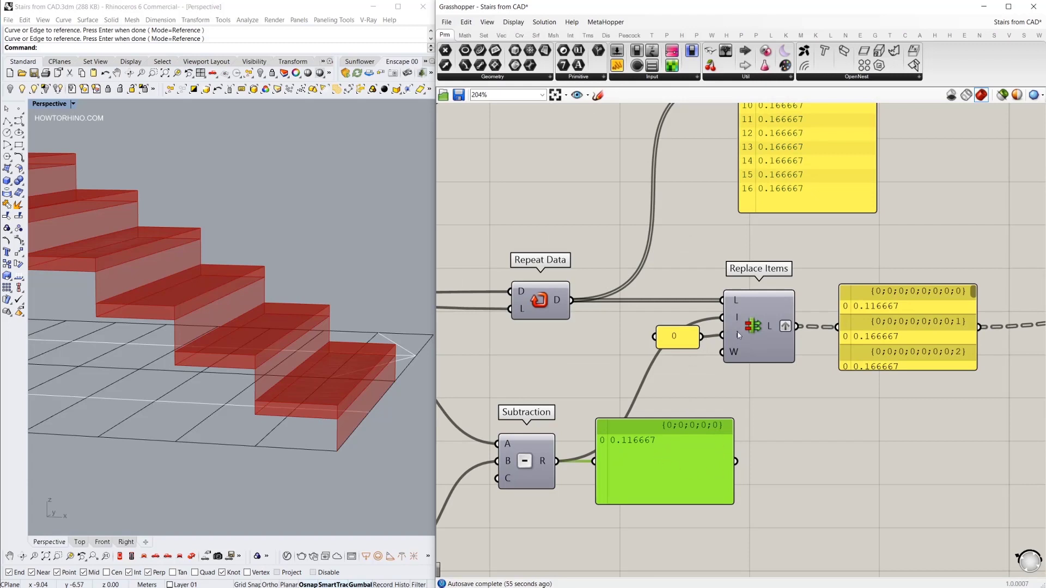
left_click(679, 337)
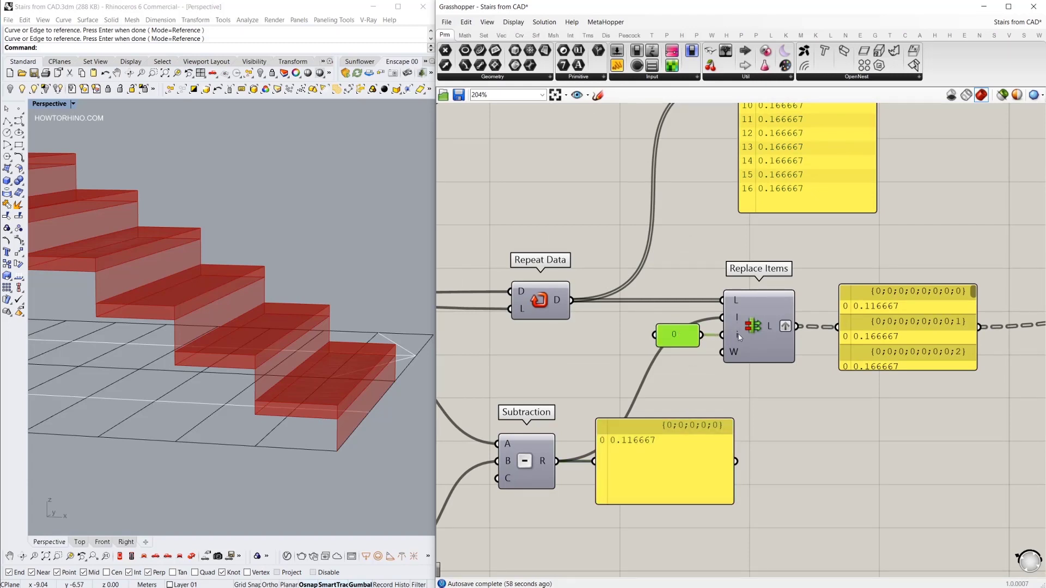
right_click_drag(710, 329, 651, 557)
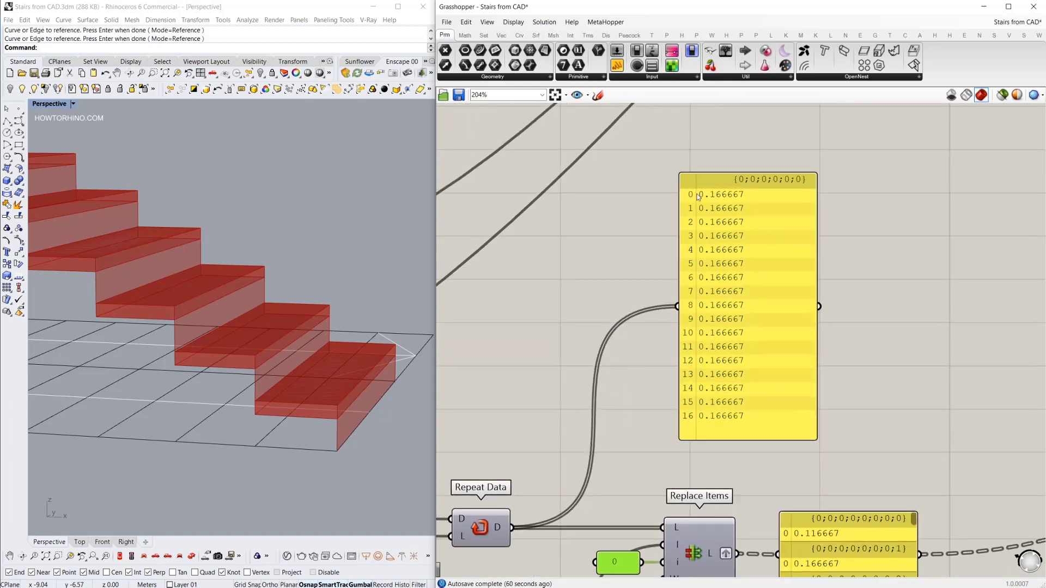
right_click_drag(698, 195, 698, 172)
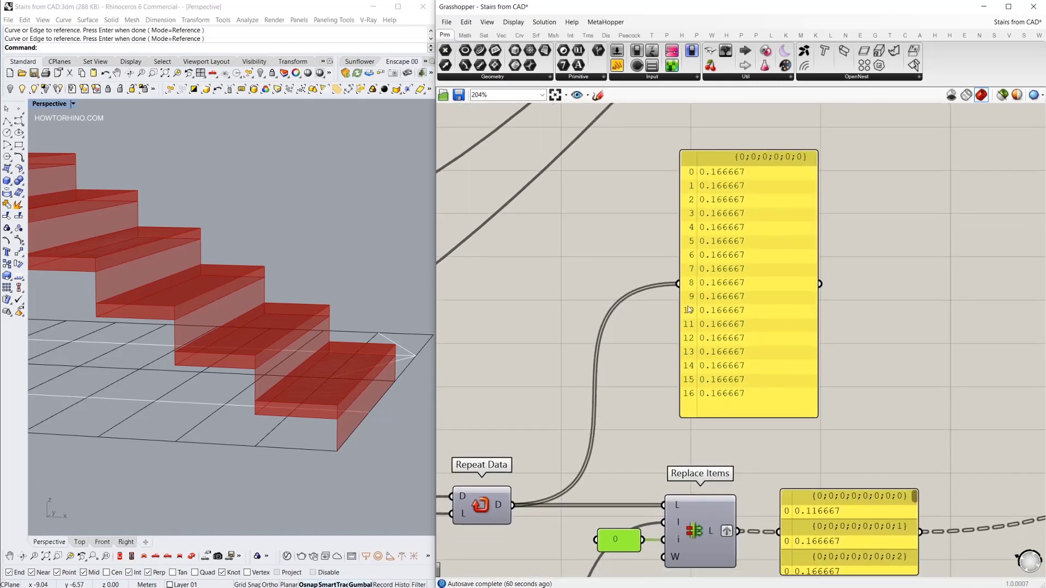
right_click_drag(676, 334, 675, 314)
right_click_drag(701, 162, 690, 175)
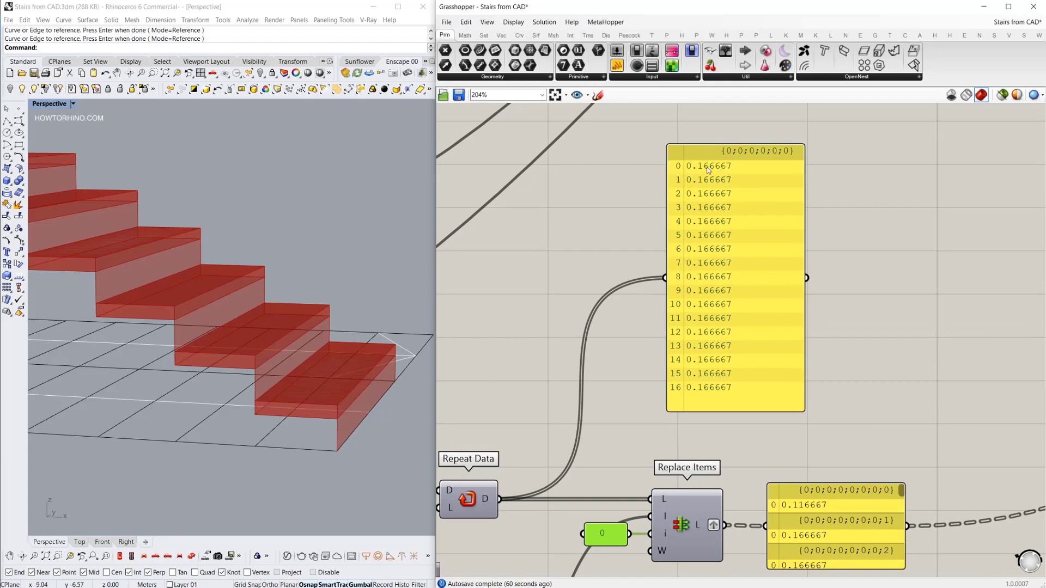
Enlarge the panel on the Replace Items output and inspect its first riser height against the other branches
scroll(709, 164, "down", 5)
right_click_drag(652, 413, 679, 327)
scroll(656, 369, "up", 5)
left_click_drag(587, 337, 788, 302)
scroll(708, 378, "down", 3)
left_click(694, 272)
scroll(695, 271, "up", 1)
right_click_drag(694, 271, 675, 343)
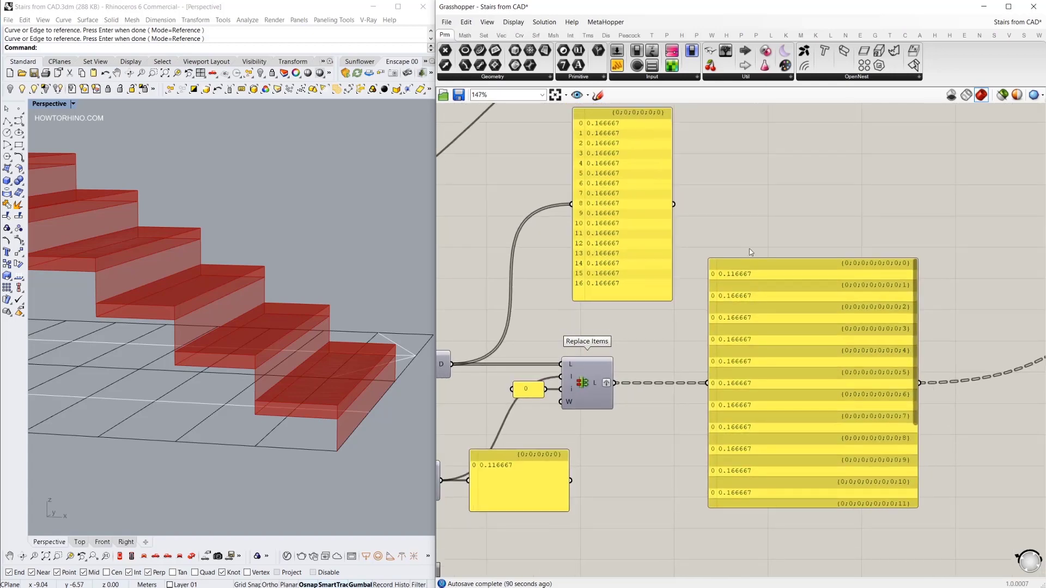
scroll(757, 286, "up", 2)
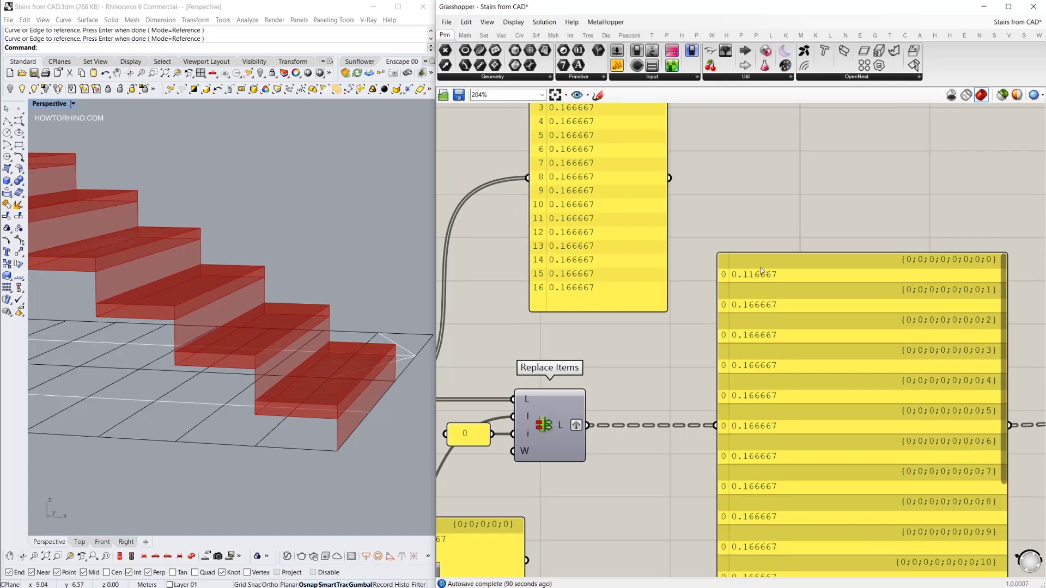
scroll(761, 270, "down", 1)
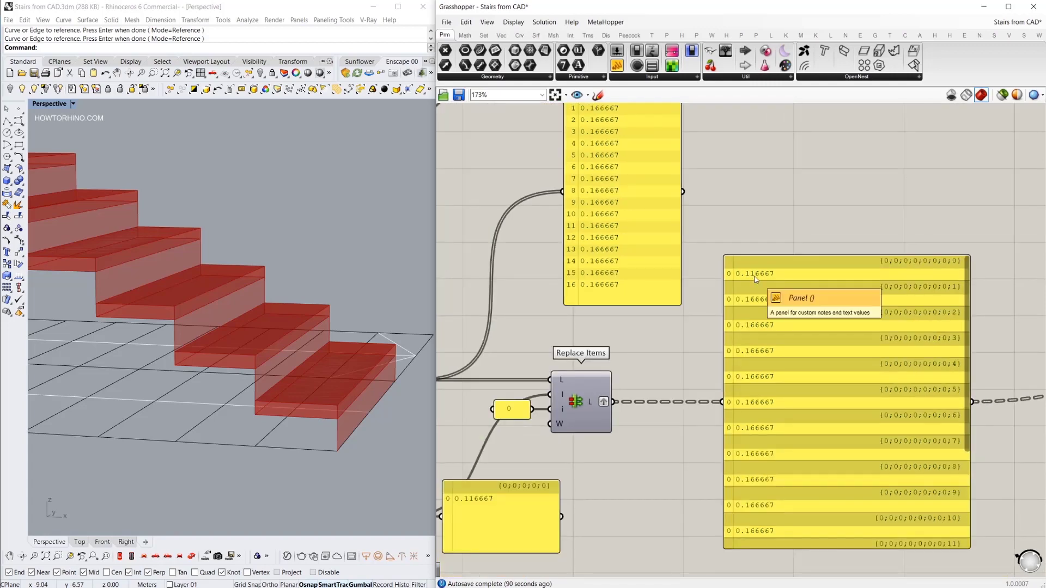
Trace the replaced riser height list back through Repeat Data and Subtraction to the List Item supplying the first step height
scroll(757, 281, "down", 1)
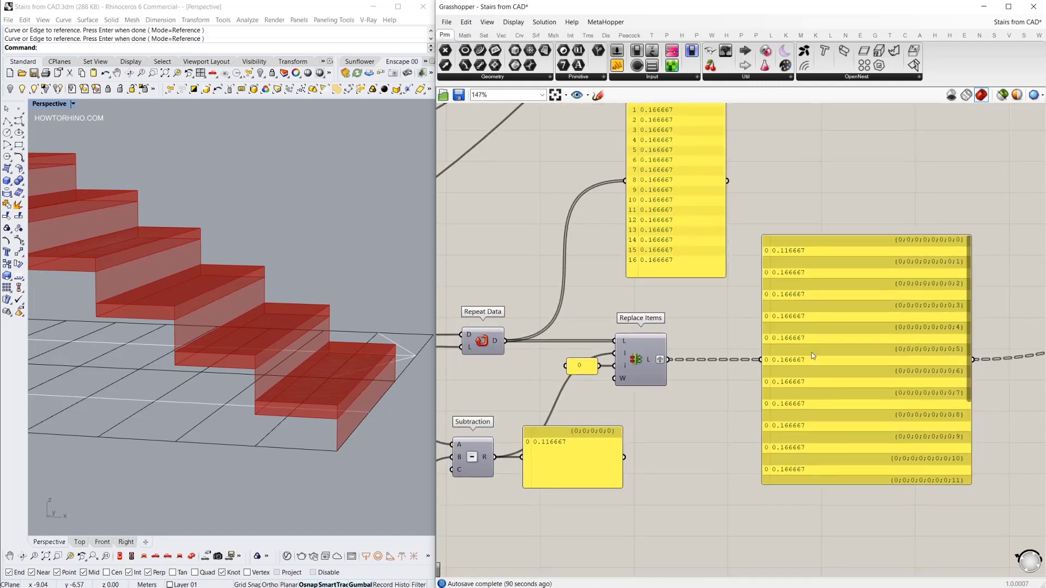
right_click_drag(797, 272, 813, 280)
right_click_drag(599, 335, 779, 315)
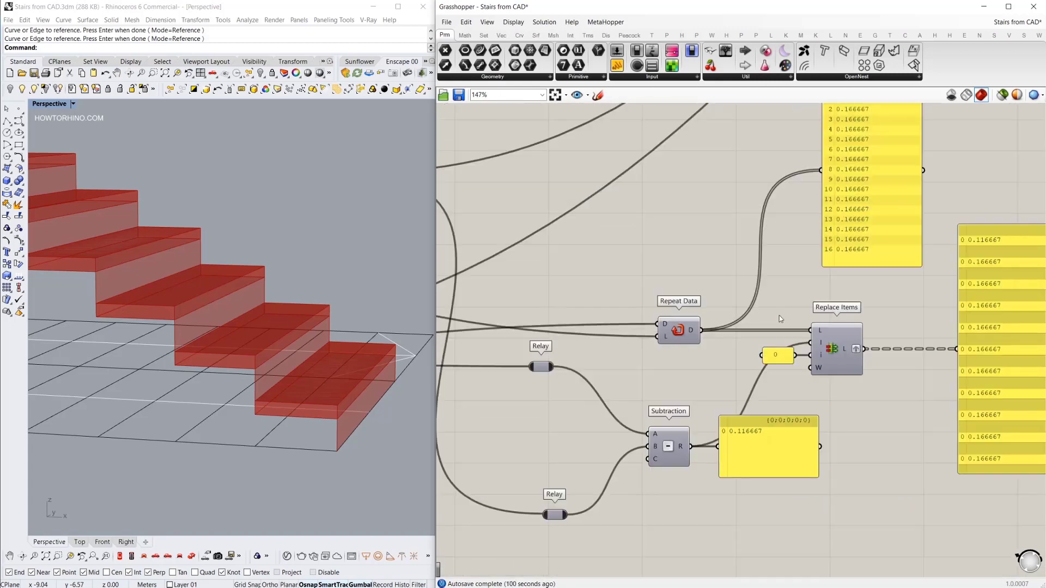
scroll(780, 316, "down", 2)
right_click_drag(664, 329, 794, 343)
right_click_drag(551, 295, 782, 322)
scroll(596, 386, "up", 4)
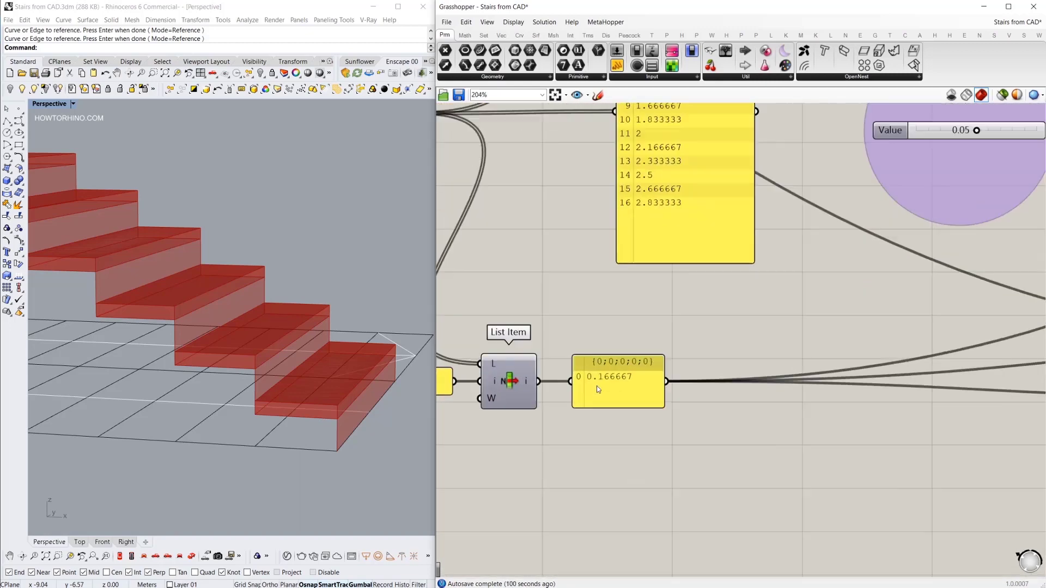
scroll(596, 364, "down", 6)
right_click_drag(796, 365, 560, 375)
right_click_drag(883, 344, 756, 362)
scroll(755, 362, "up", 4)
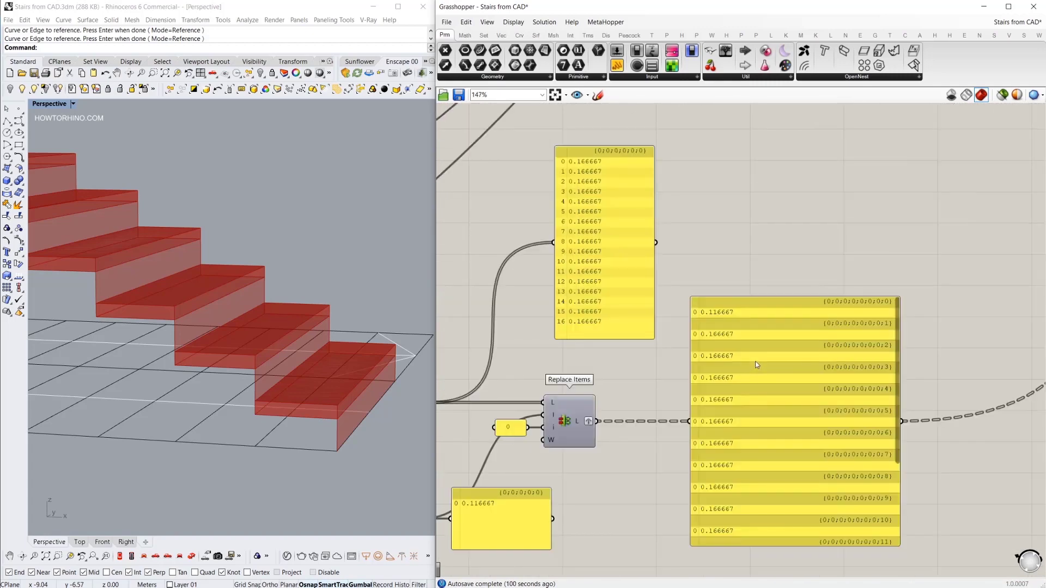
Follow the riser height list towards the Extrude component and select Move to examine the lowered tread edges
scroll(751, 364, "down", 4)
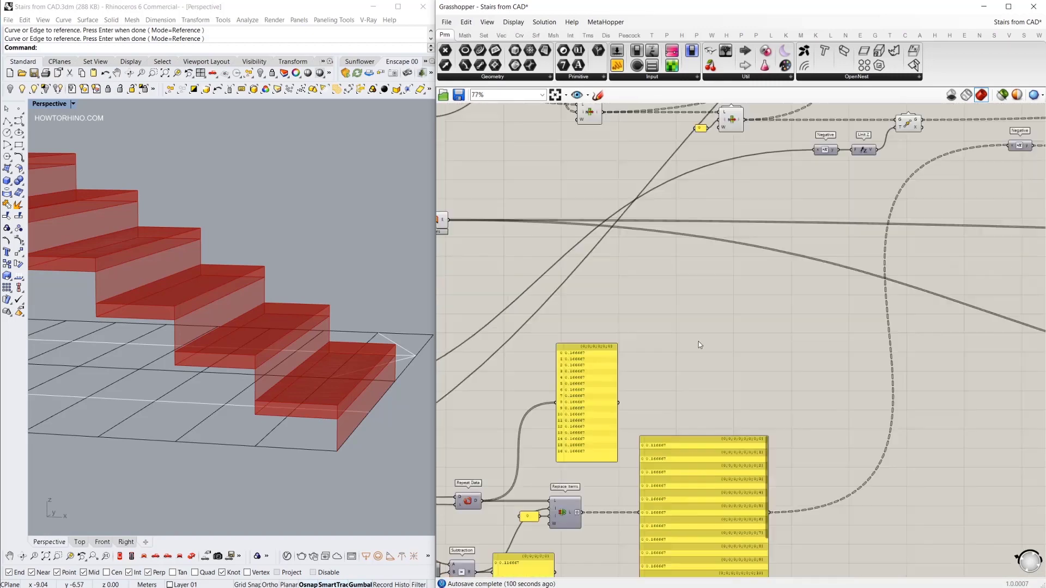
scroll(699, 342, "down", 2)
right_click_drag(794, 251, 724, 259)
scroll(763, 221, "up", 4)
left_click(744, 210)
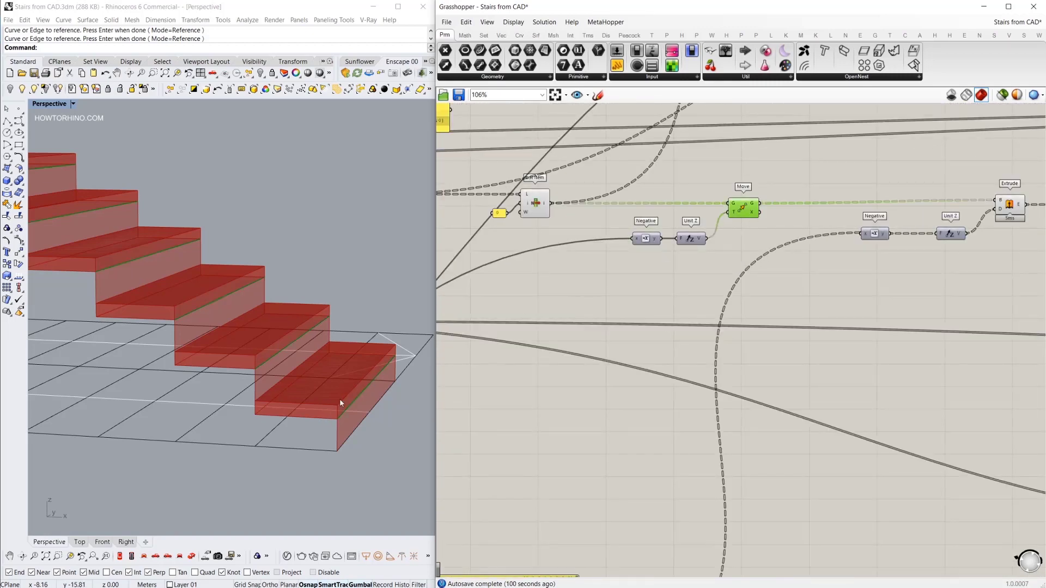
right_click_drag(790, 243, 717, 224)
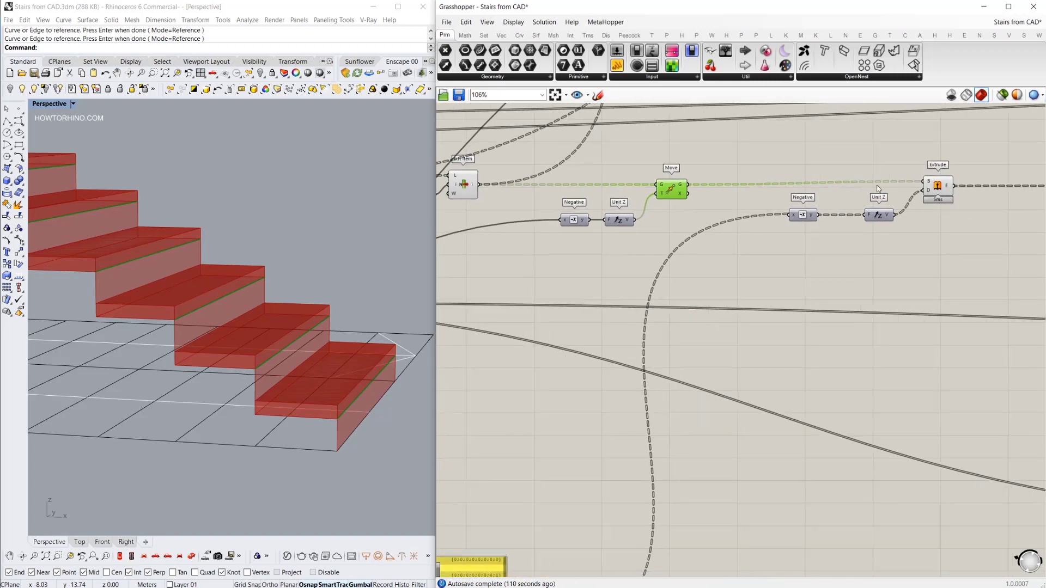
right_click_drag(716, 372, 743, 240)
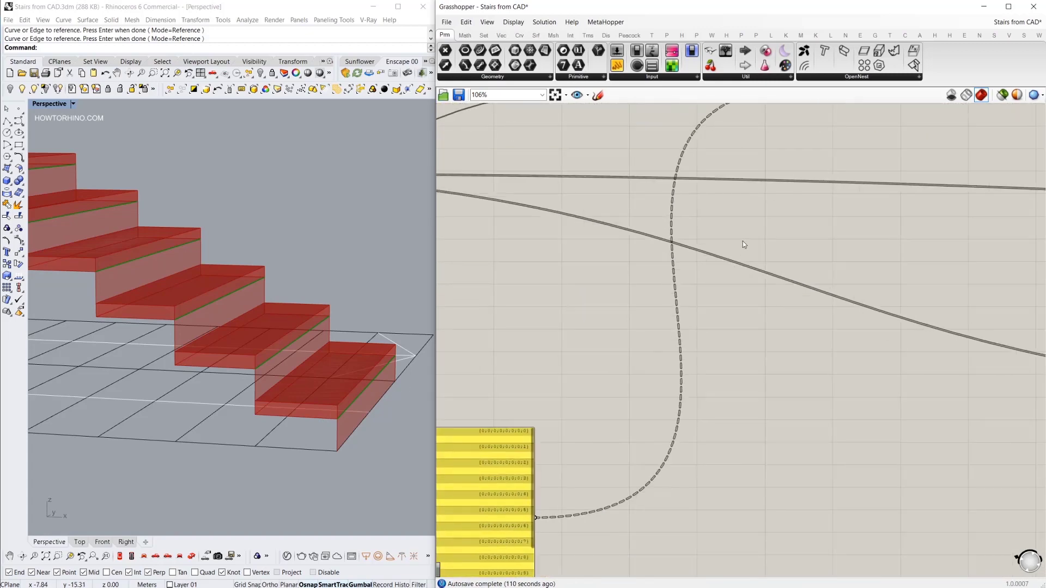
Trace the Extrude direction back to the riser heights panel, and select Extrude to inspect the risers in the perspective view
scroll(502, 481, "up", 1)
right_click_drag(502, 481, 708, 370)
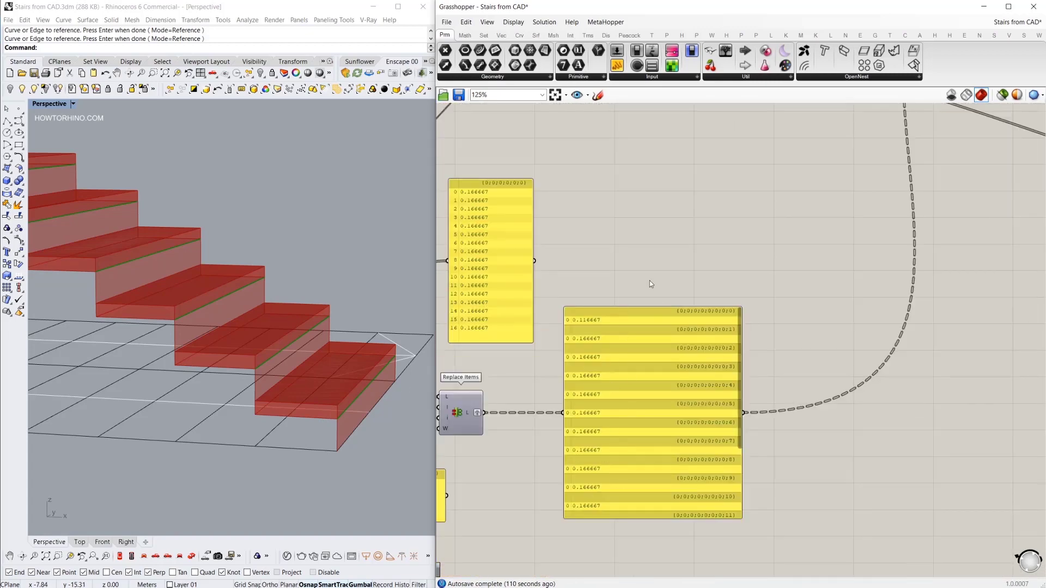
right_click_drag(650, 284, 714, 353)
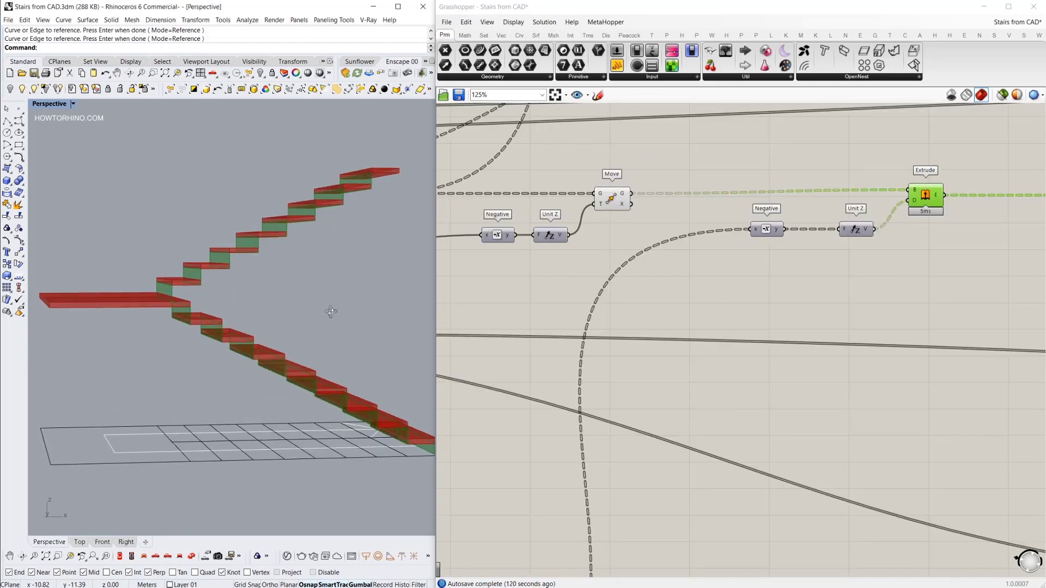
right_click_drag(327, 309, 210, 360)
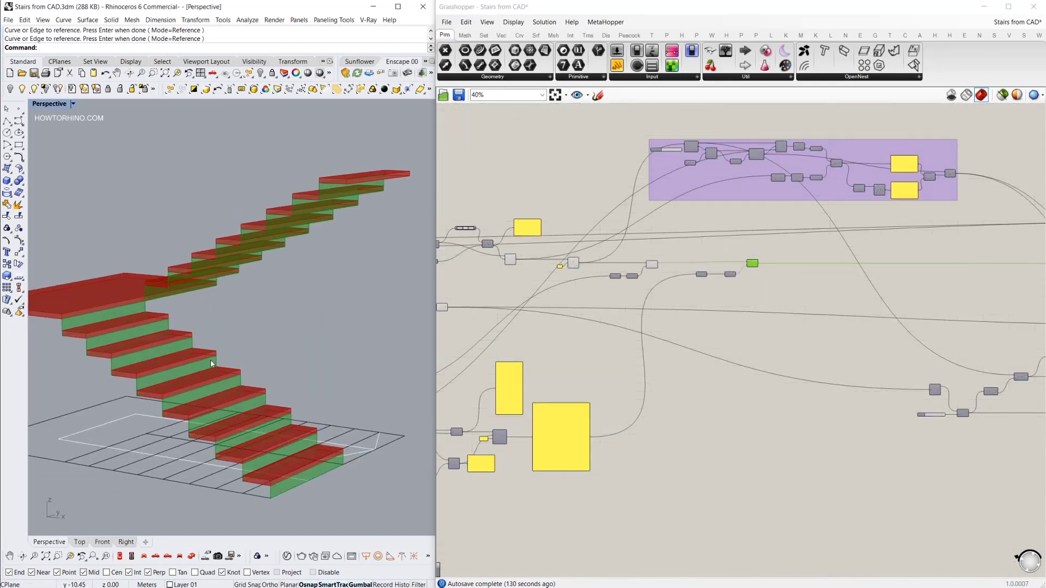
right_click_drag(211, 360, 227, 458)
scroll(227, 458, "up", 5)
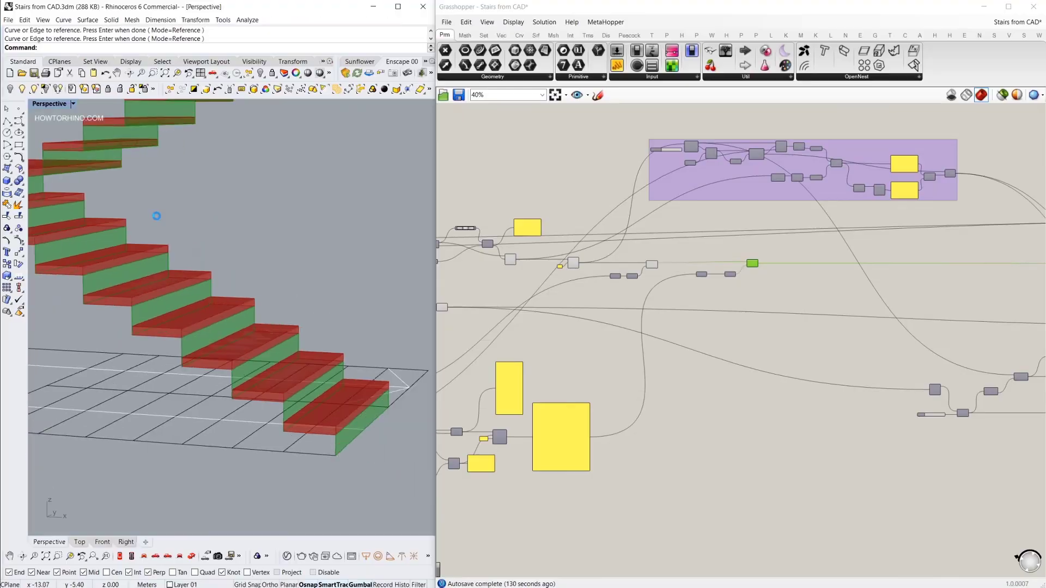
Capture the lower flight on screen, mark its lowest risers and discard the capture
left_click_drag(154, 207, 582, 543)
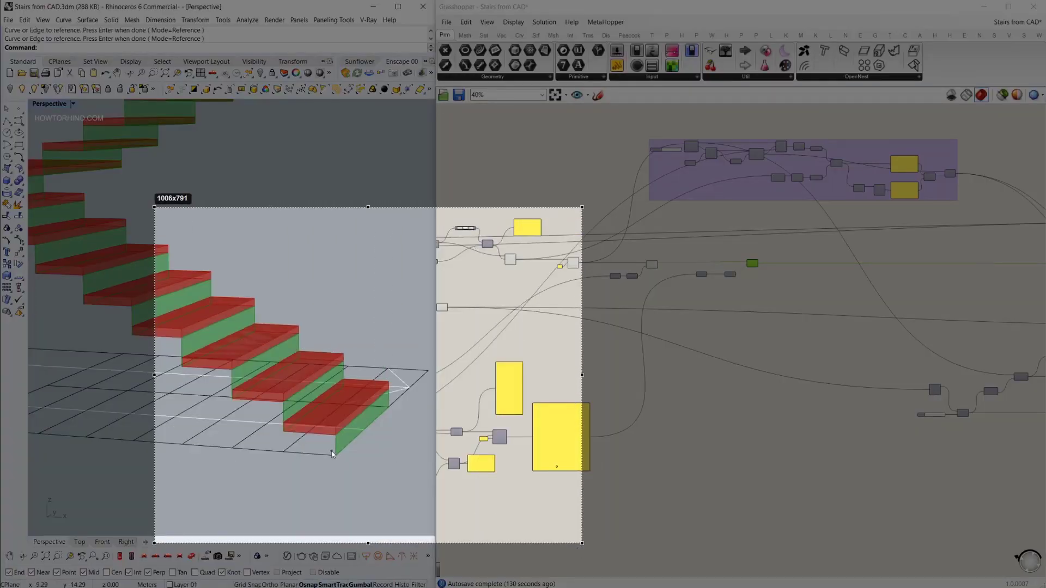
left_click_drag(308, 444, 331, 451)
mouse_move(282, 400)
left_mouse_down()
mouse_move(287, 432)
mouse_move(345, 369)
left_mouse_up()
mouse_move(275, 419)
left_mouse_down()
mouse_move(243, 401)
mouse_move(307, 363)
mouse_move(238, 361)
mouse_move(209, 394)
left_mouse_up()
key("Escape")
Turn on the preview of Evaluate Curve, inspect its points on the treads, and reposition the Parameter slider feeding it
scroll(708, 229, "up", 5)
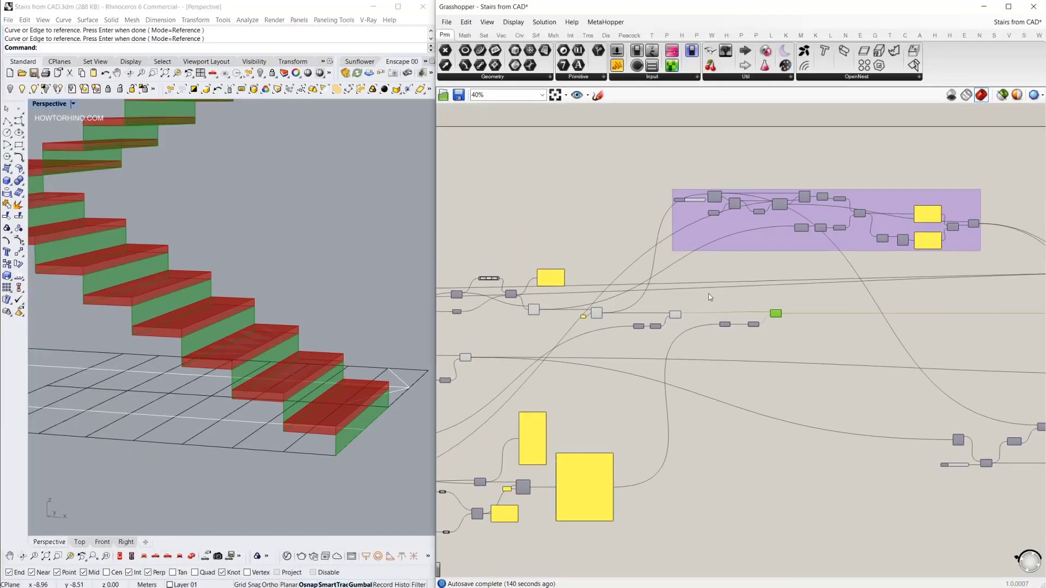
left_click(714, 215)
middle_click(696, 180)
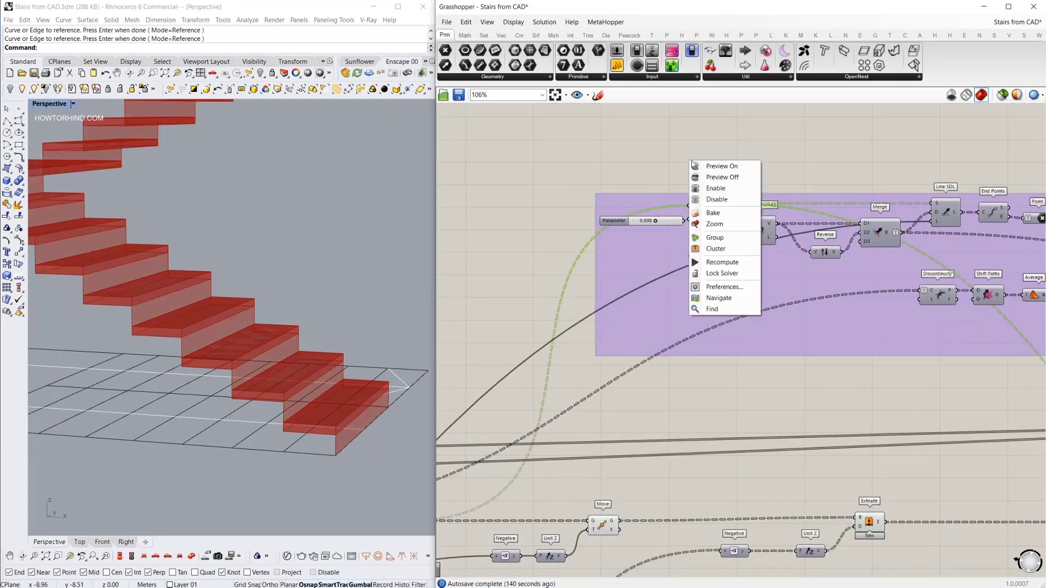
right_click_drag(455, 474, 699, 316)
left_click(638, 364)
right_click_drag(262, 338, 287, 306)
right_click_drag(936, 128, 623, 316)
scroll(648, 244, "up", 3)
mouse_move(267, 318)
right_mouse_down()
mouse_move(238, 321)
mouse_move(256, 316)
right_mouse_up()
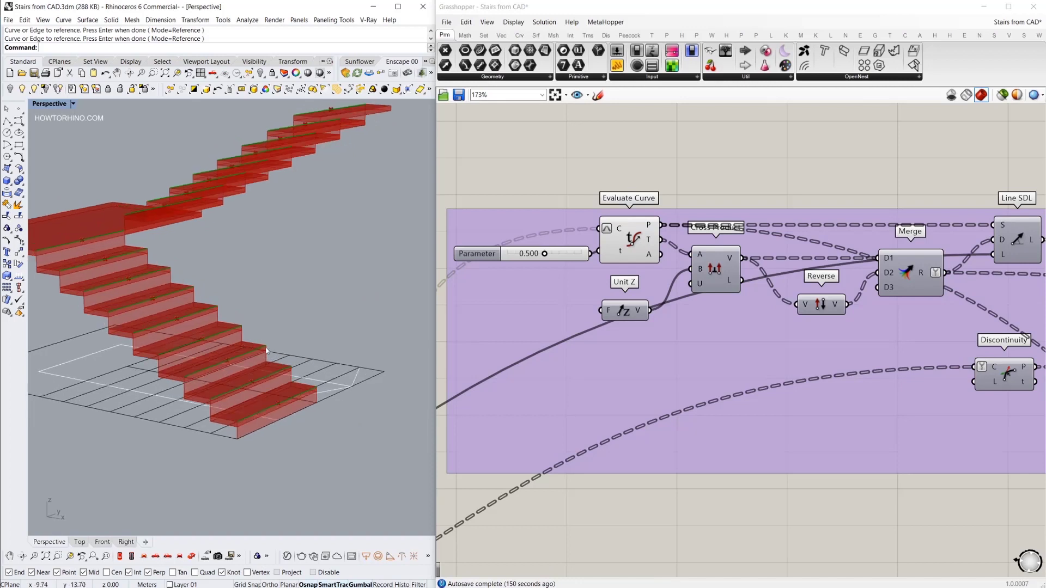
left_click_drag(579, 255, 573, 252)
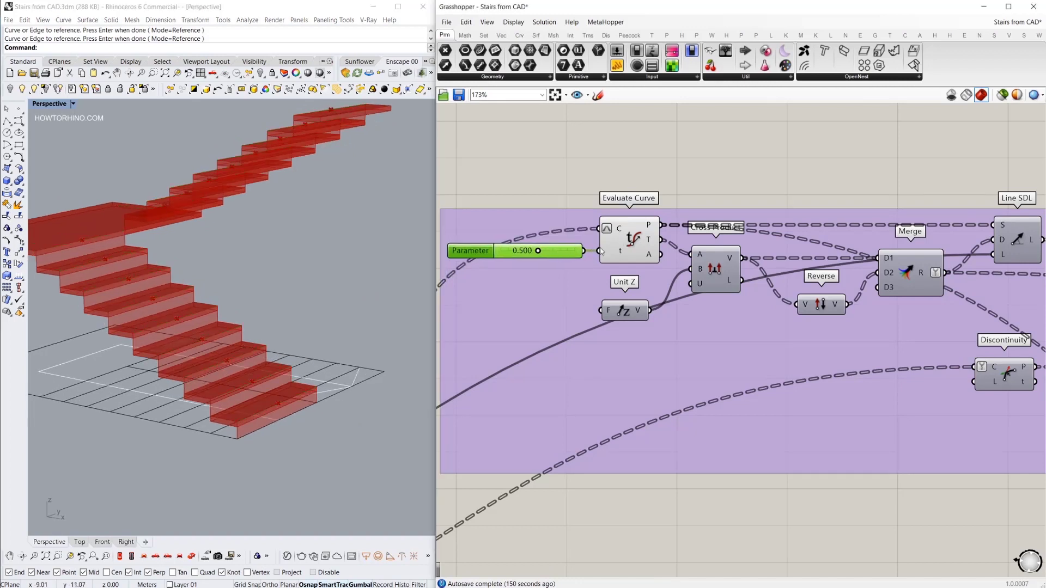
right_click_drag(278, 319, 296, 312)
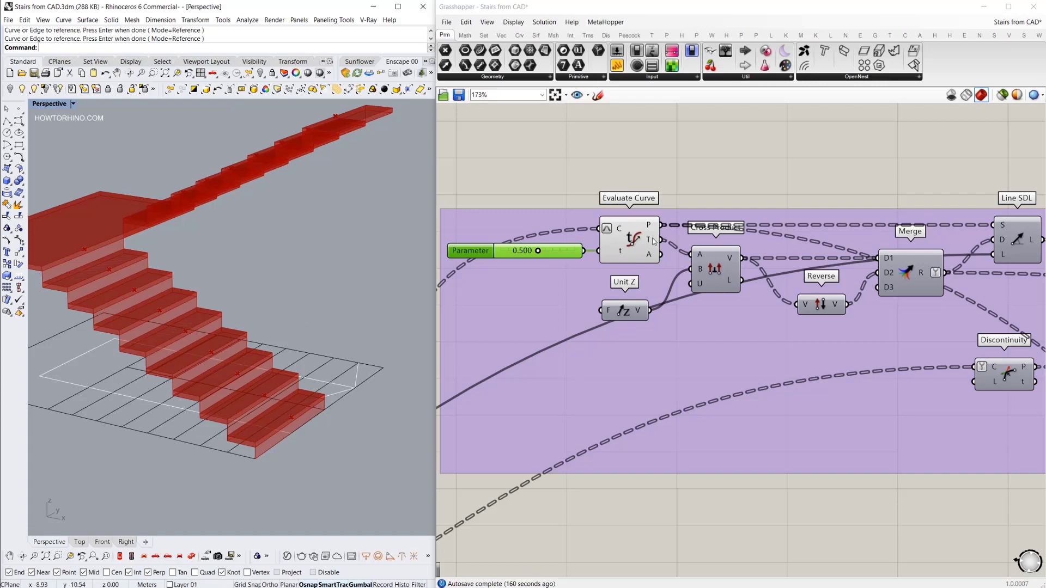
On a screen capture, circle Evaluate Curve and its T output and draw yellow tangent arrows along the tread edges
mouse_move(654, 240)
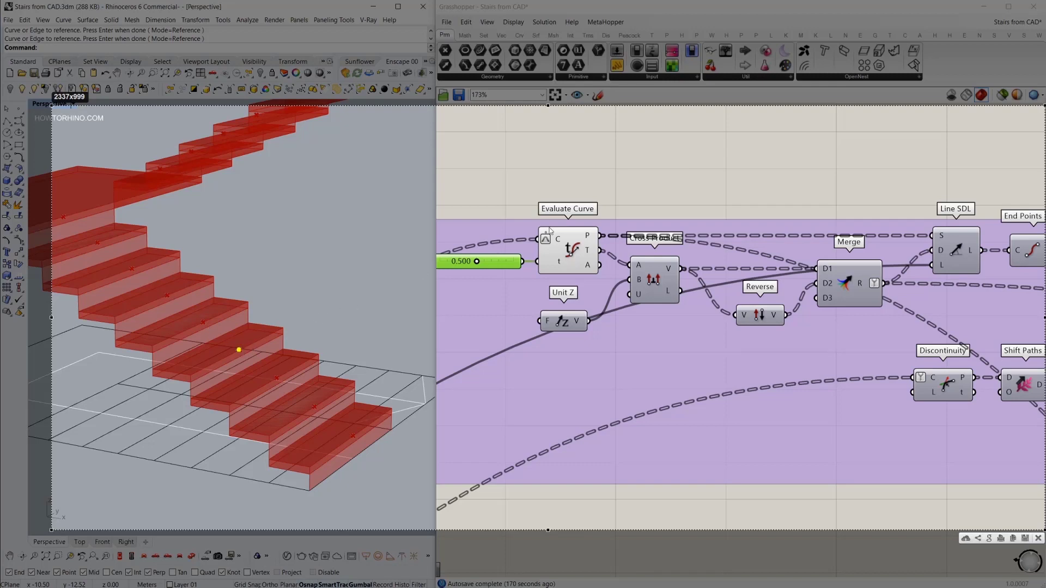
mouse_move(536, 188)
left_mouse_down()
mouse_move(564, 289)
mouse_move(558, 182)
left_mouse_up()
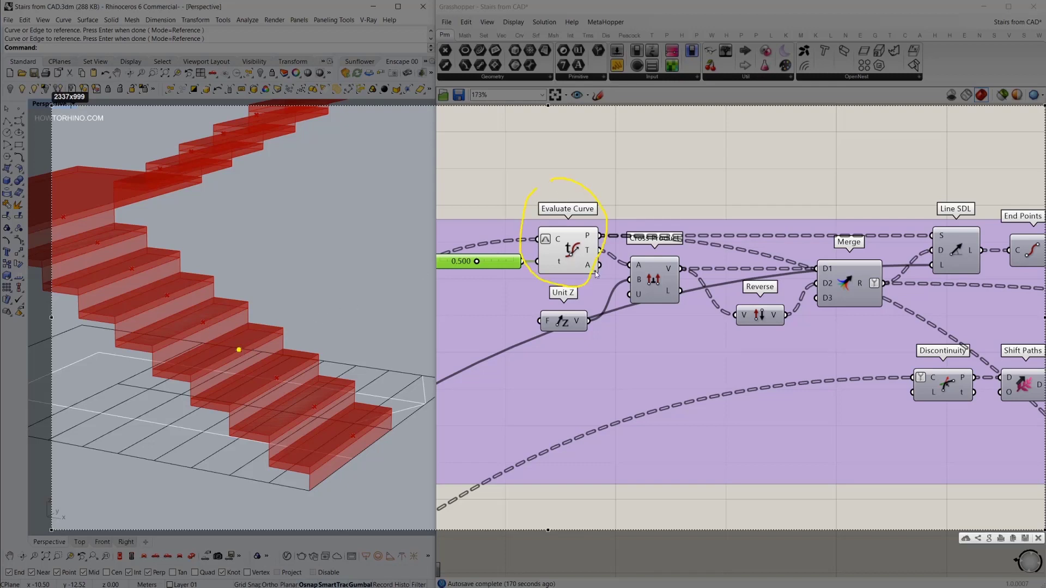
mouse_move(594, 244)
left_mouse_down()
mouse_move(586, 259)
mouse_move(594, 246)
left_mouse_up()
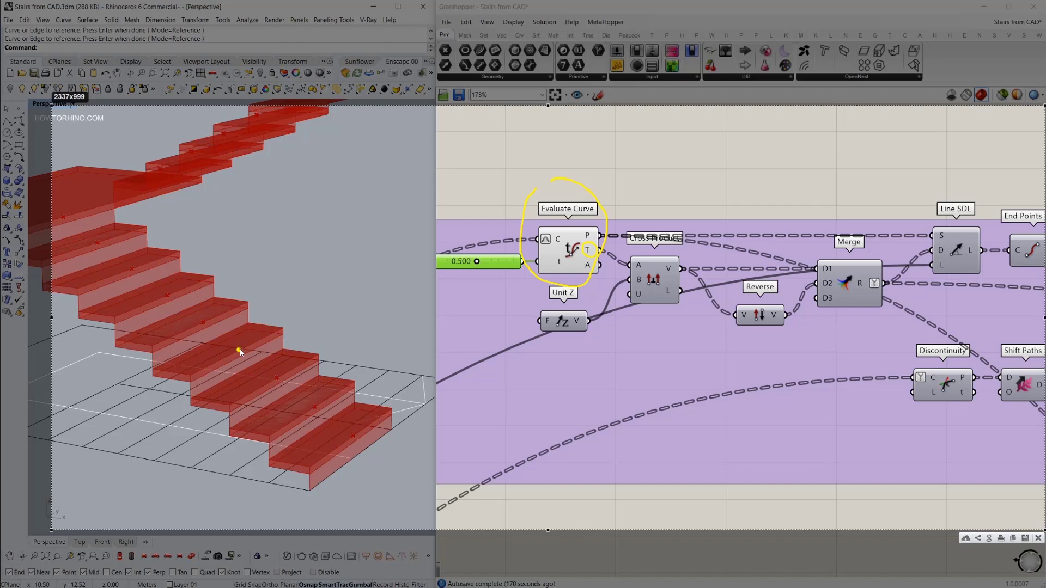
left_click_drag(279, 331, 276, 339)
mouse_move(278, 380)
left_mouse_down()
mouse_move(240, 400)
mouse_move(256, 401)
left_mouse_up()
mouse_move(318, 487)
left_mouse_down()
mouse_move(296, 486)
mouse_move(304, 480)
left_mouse_up()
left_click_drag(204, 321, 234, 308)
left_click_drag(226, 309, 231, 314)
mouse_move(166, 295)
left_mouse_down()
mouse_move(142, 303)
mouse_move(141, 266)
mouse_move(159, 260)
left_mouse_up()
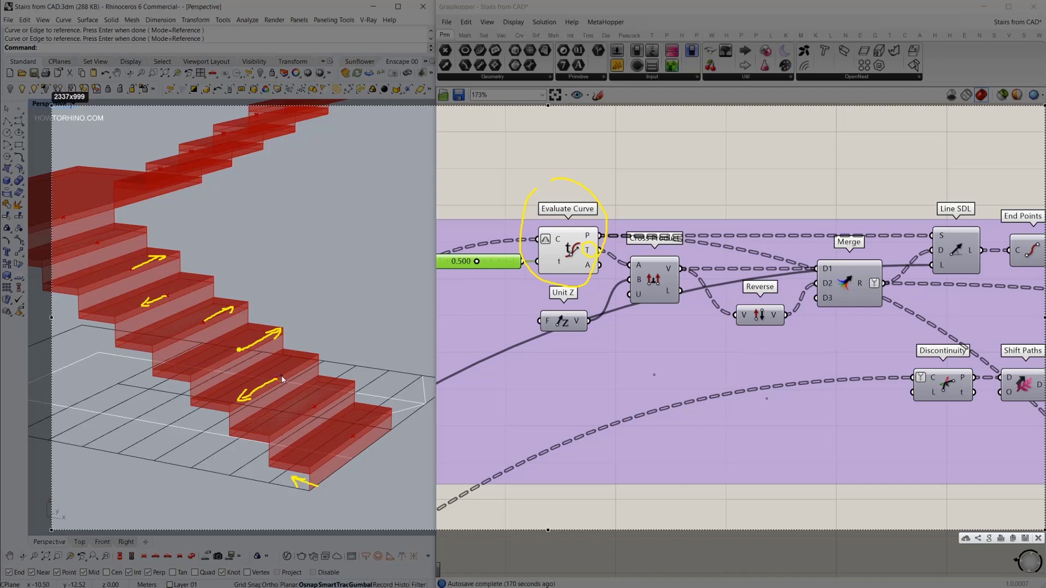
Draw blue vertical arrows at the tread points, circle Cross Product in green, and mark the perpendicular directions with green arrows
mouse_move(279, 378)
left_mouse_down()
mouse_move(280, 358)
mouse_move(286, 366)
left_mouse_up()
mouse_move(634, 217)
left_mouse_down()
mouse_move(621, 229)
mouse_move(695, 298)
mouse_move(656, 215)
mouse_move(636, 220)
left_mouse_up()
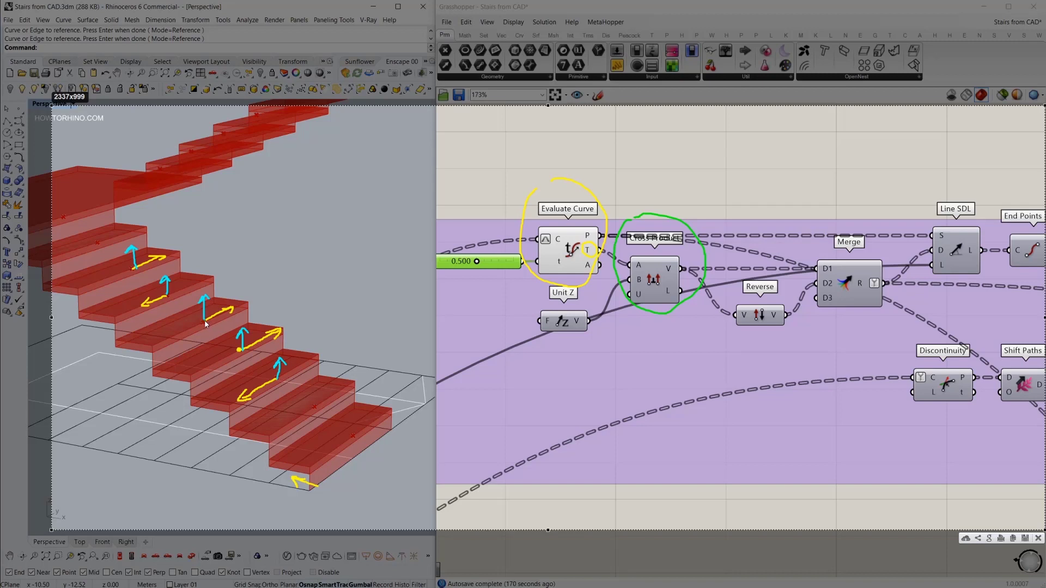
left_click_drag(205, 322, 259, 355)
left_click_drag(278, 381, 270, 377)
mouse_move(306, 471)
left_mouse_down()
mouse_move(292, 509)
mouse_move(272, 460)
mouse_move(333, 469)
left_mouse_up()
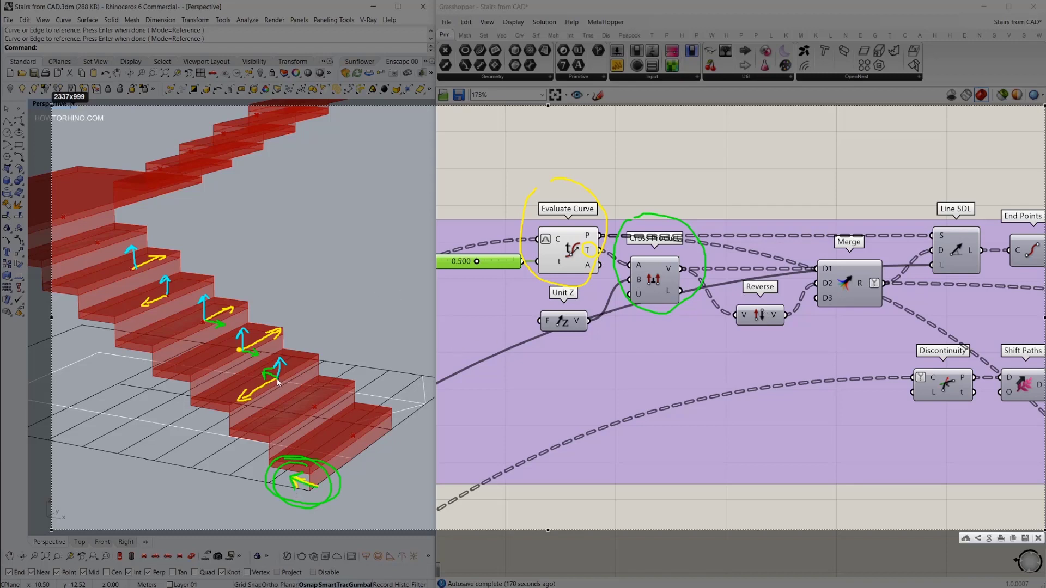
Add green arrows in the opposite directions on the marked treads and discard the screen capture
mouse_move(278, 383)
left_mouse_down()
mouse_move(270, 364)
mouse_move(252, 376)
mouse_move(278, 390)
mouse_move(267, 366)
left_mouse_up()
mouse_move(239, 353)
left_mouse_down()
mouse_move(229, 349)
mouse_move(243, 350)
left_mouse_up()
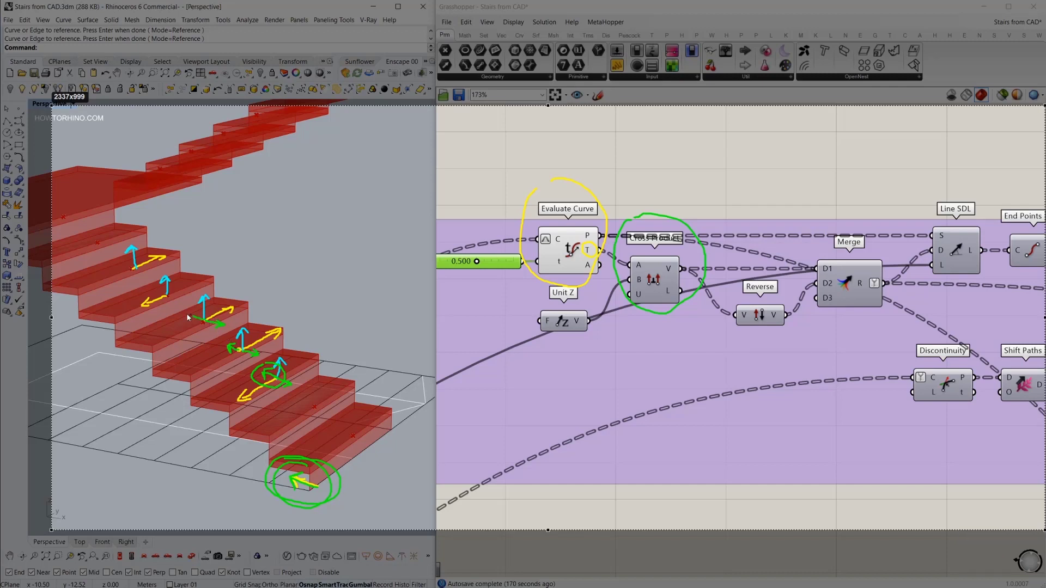
left_click_drag(166, 295, 179, 301)
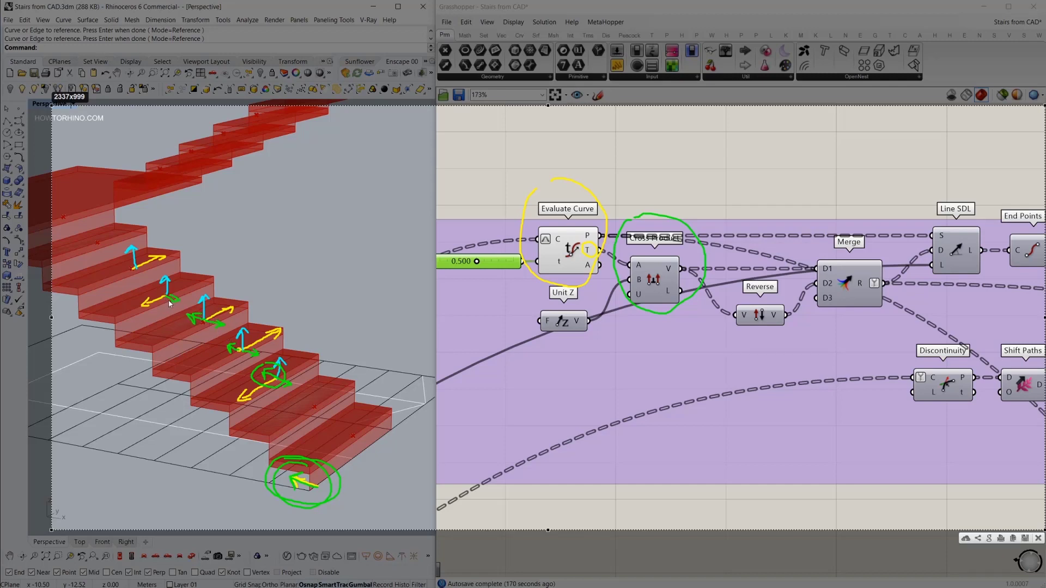
left_click_drag(167, 296, 151, 290)
mouse_move(269, 364)
left_mouse_down()
mouse_move(280, 378)
mouse_move(272, 364)
mouse_move(225, 351)
mouse_move(240, 341)
left_mouse_up()
mouse_move(192, 308)
left_mouse_down()
mouse_move(181, 322)
mouse_move(203, 311)
mouse_move(168, 296)
left_mouse_up()
key("Escape")
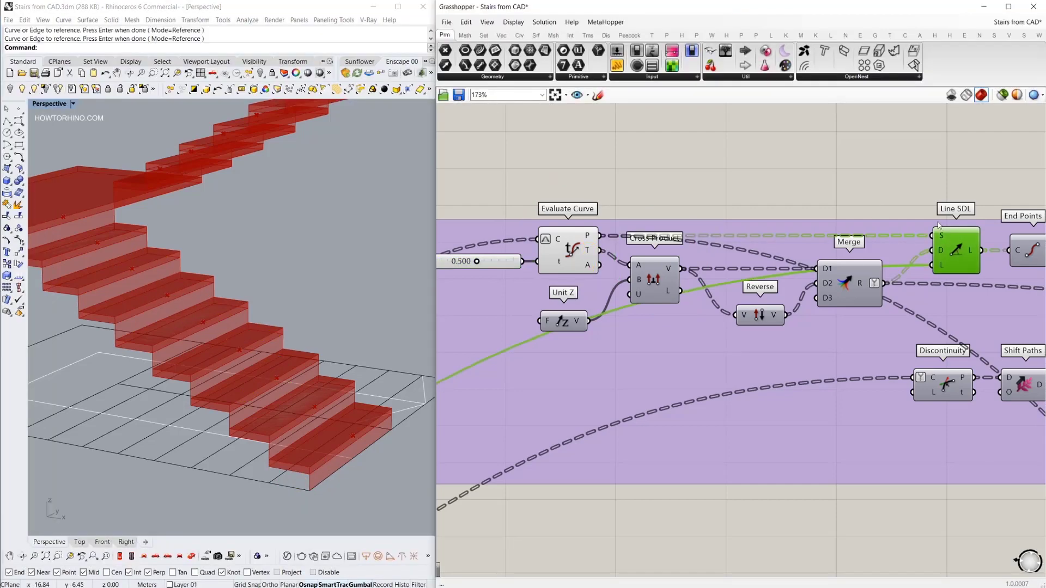
Turn on the preview of Line SDL and inspect its lines crossing the steps
middle_click(945, 237)
left_click(946, 175)
right_click_drag(223, 280, 249, 291)
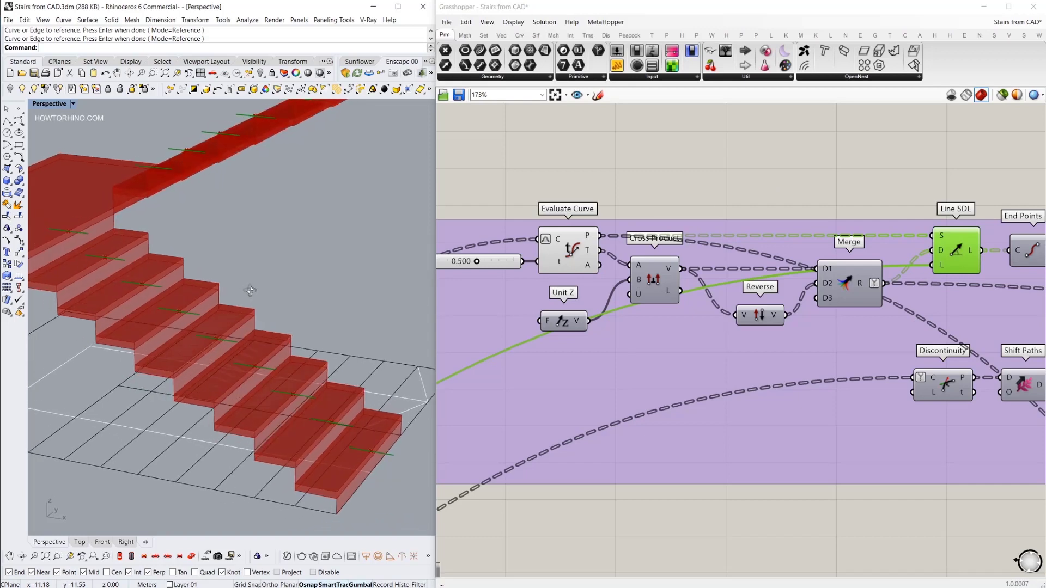
Select the Point component fed by End Points and inspect the line end points on both flights
right_click_drag(956, 258, 770, 243)
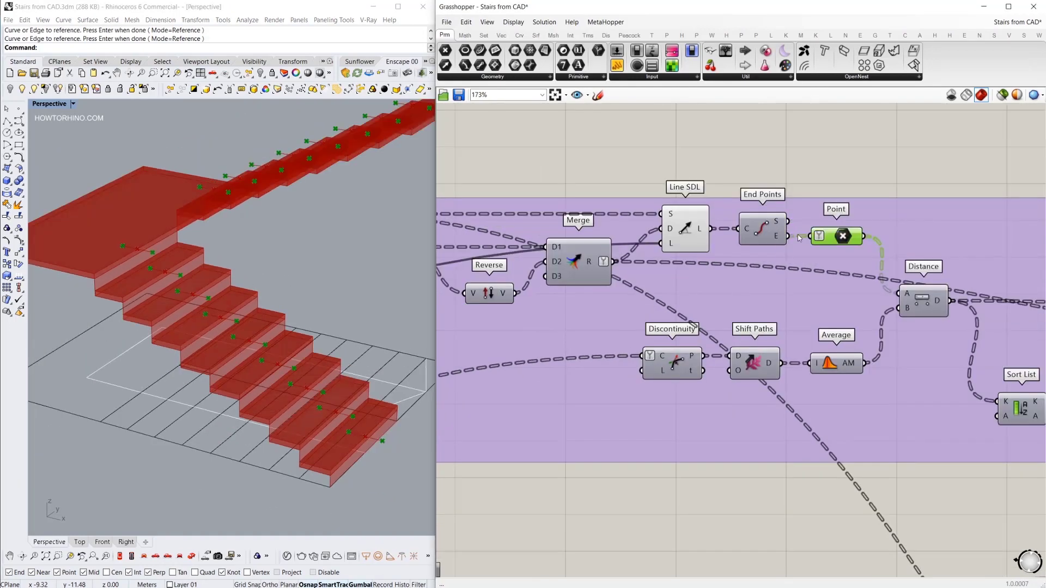
mouse_move(832, 236)
scroll(277, 278, "up", 5)
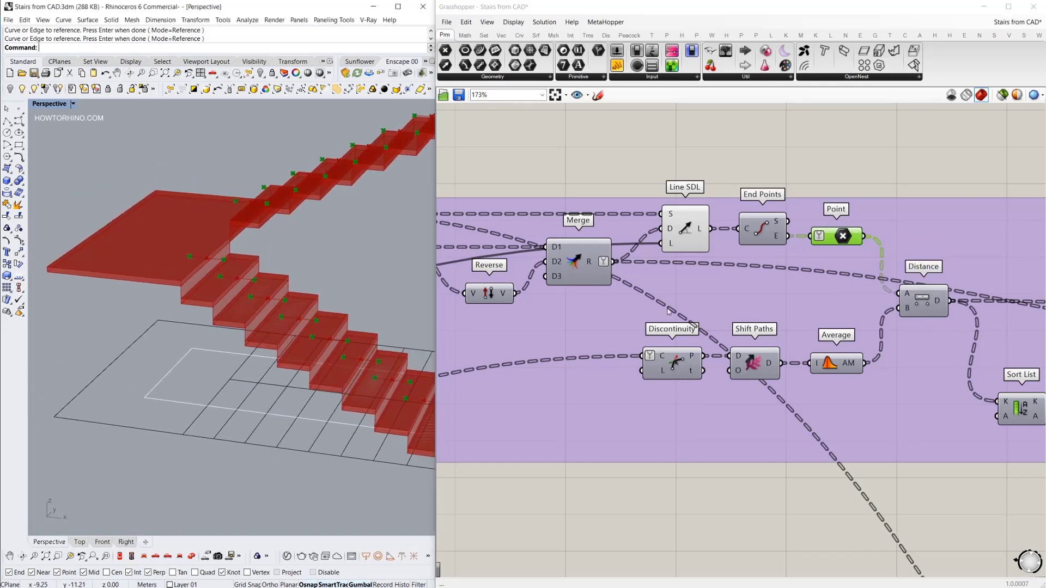
Turn on the preview of Discontinuity and inspect the tread corner points around the stairs
scroll(709, 305, "down", 1)
left_click(694, 296)
right_click(709, 403)
left_click(718, 409)
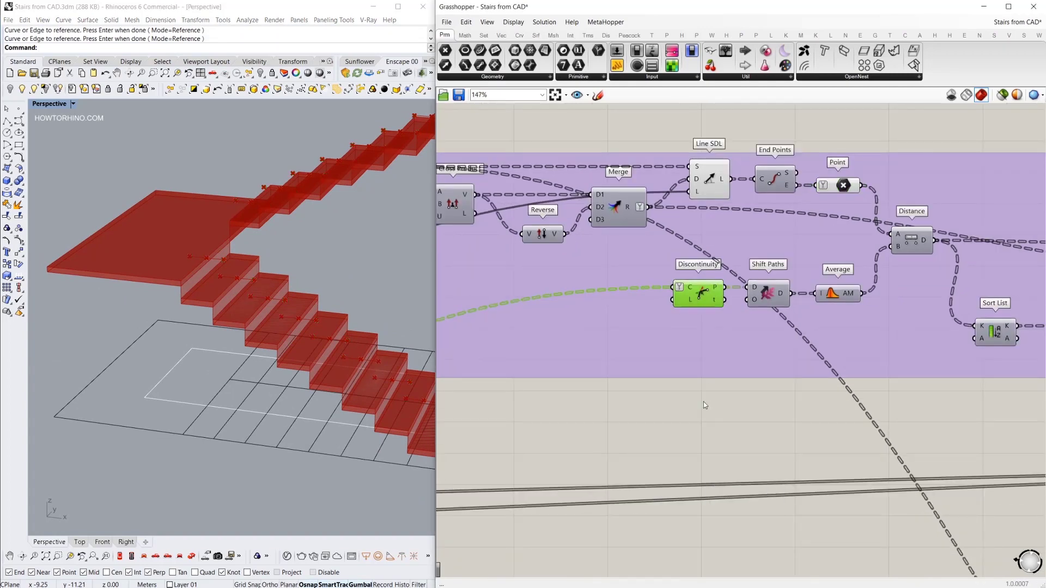
mouse_move(349, 309)
right_mouse_down()
mouse_move(344, 371)
mouse_move(341, 306)
mouse_move(346, 316)
right_mouse_up()
right_click_drag(436, 347, 298, 342)
right_click_drag(585, 404, 600, 390)
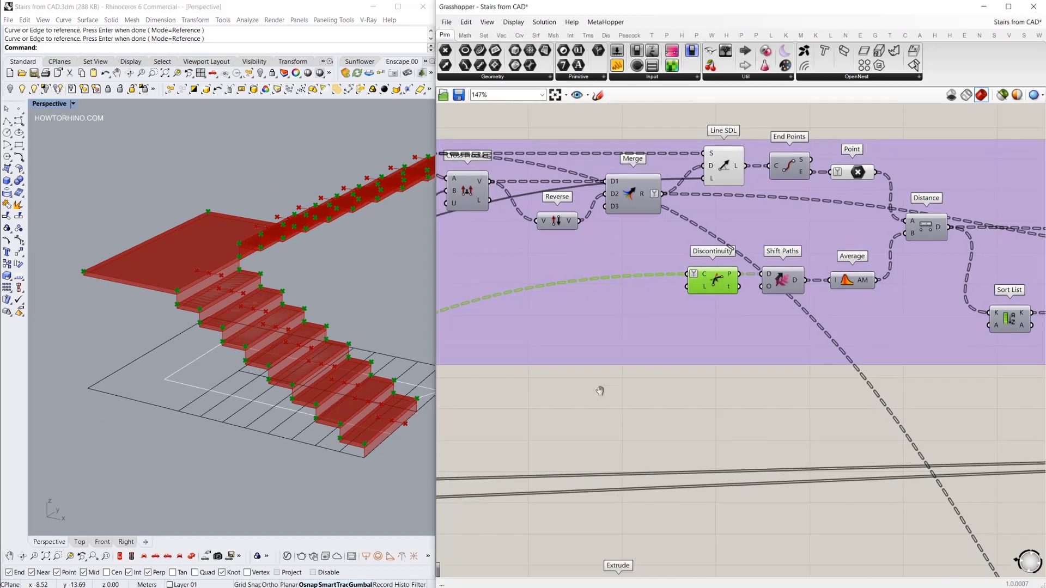
Select Average to inspect the tread centre points, and follow its wire to the Distance component and its output panels
scroll(779, 280, "up", 2)
right_click_drag(263, 301, 193, 251)
left_click(873, 281)
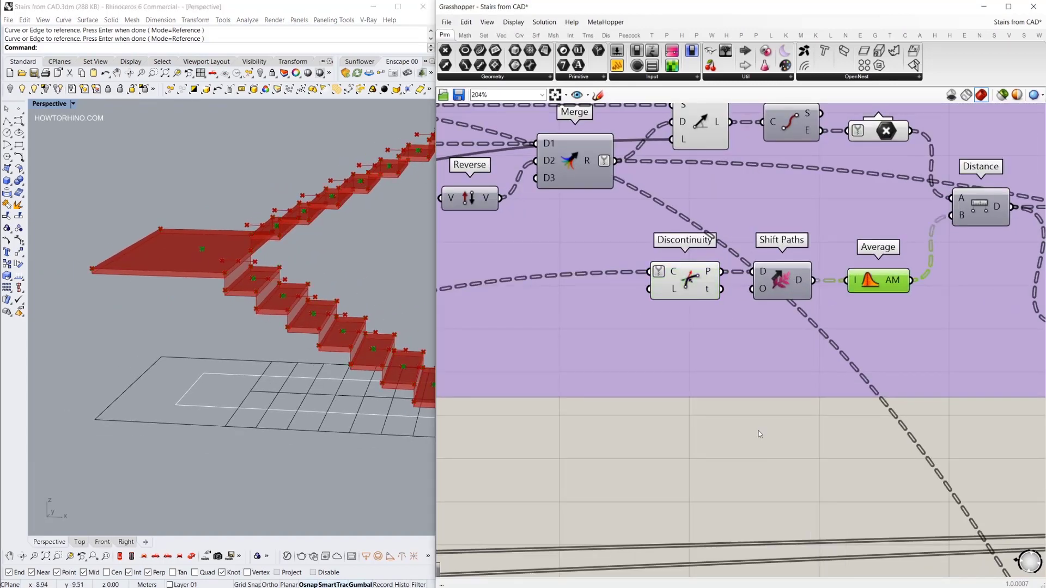
right_click_drag(305, 273, 240, 325)
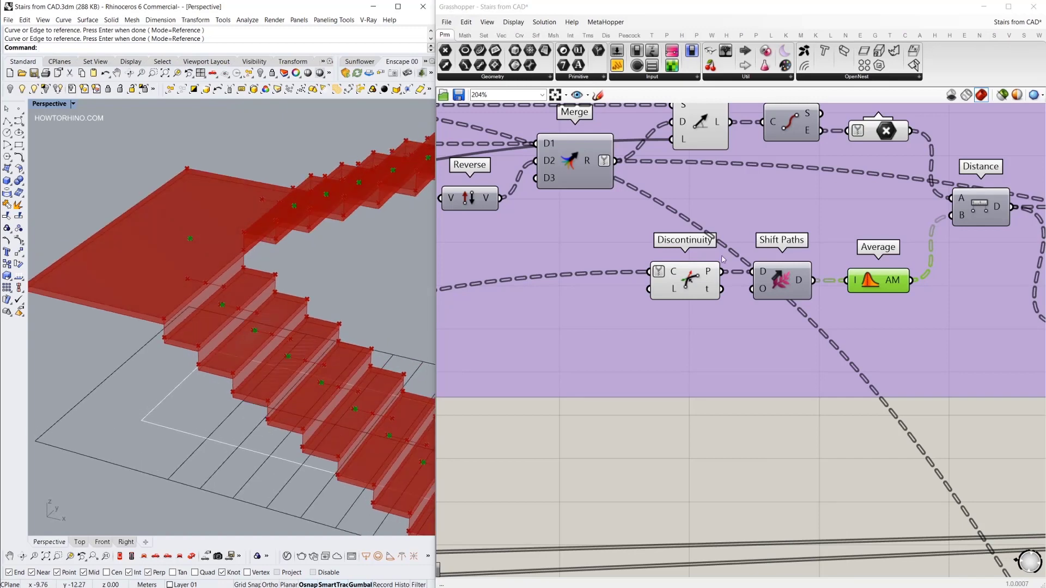
right_click_drag(999, 215, 481, 242)
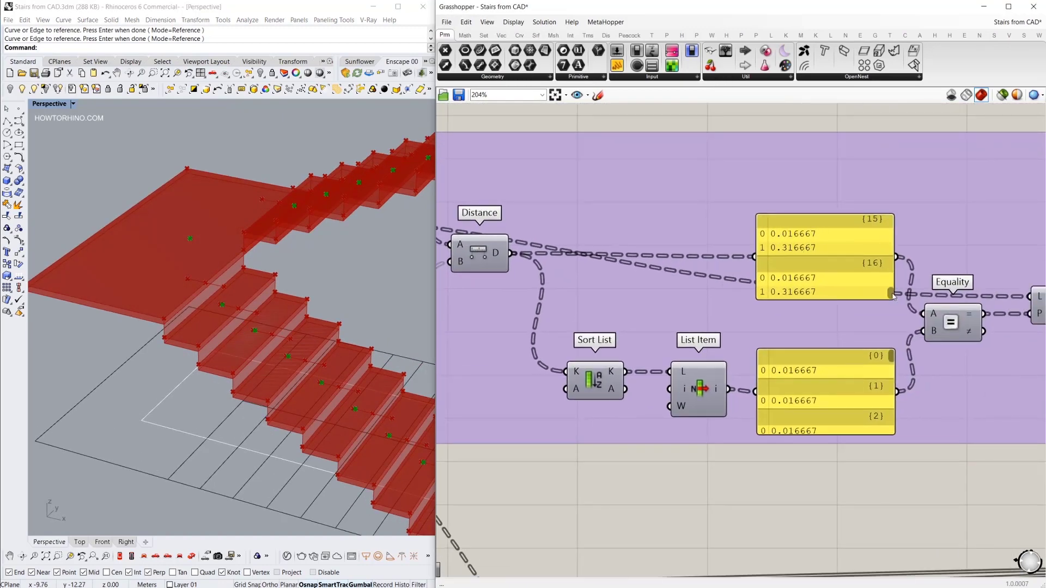
Inspect the Distance panel and the smallest distances passed through Sort List and List Item to the second panel
left_click_drag(891, 294, 892, 221)
right_click_drag(212, 250, 225, 234)
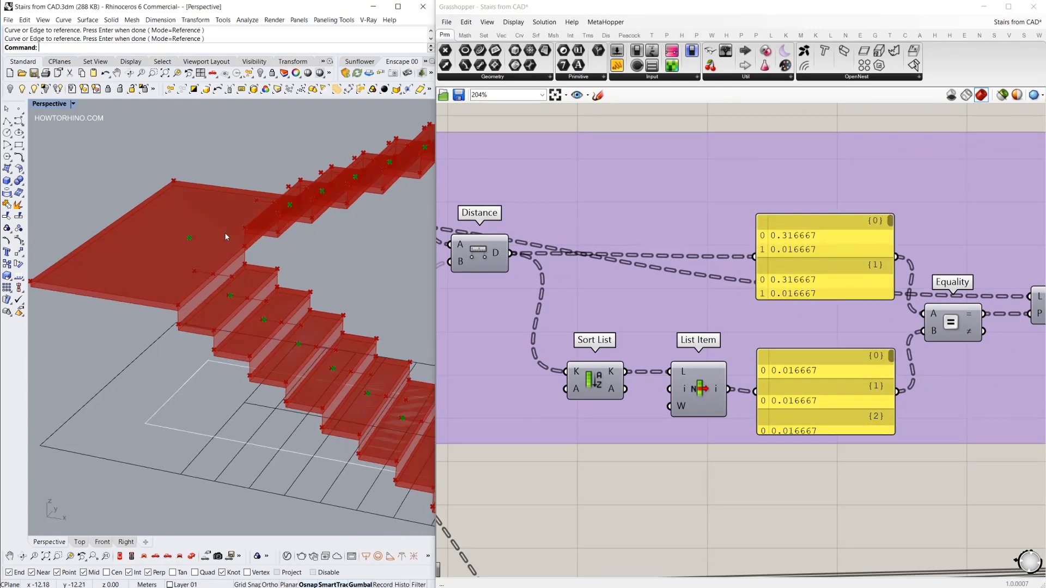
right_click_drag(689, 352, 730, 290)
scroll(731, 289, "down", 3)
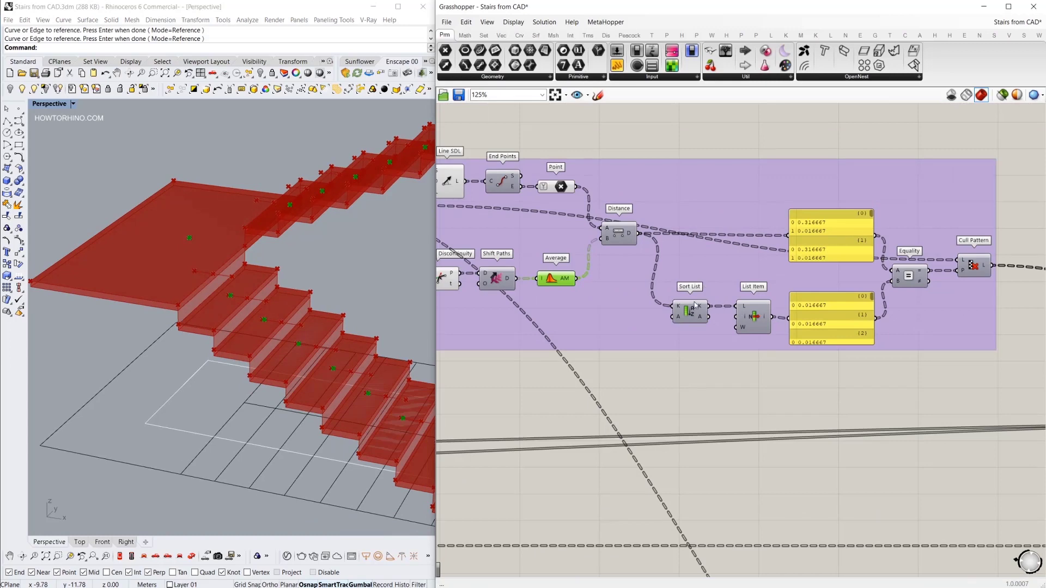
scroll(695, 305, "up", 2)
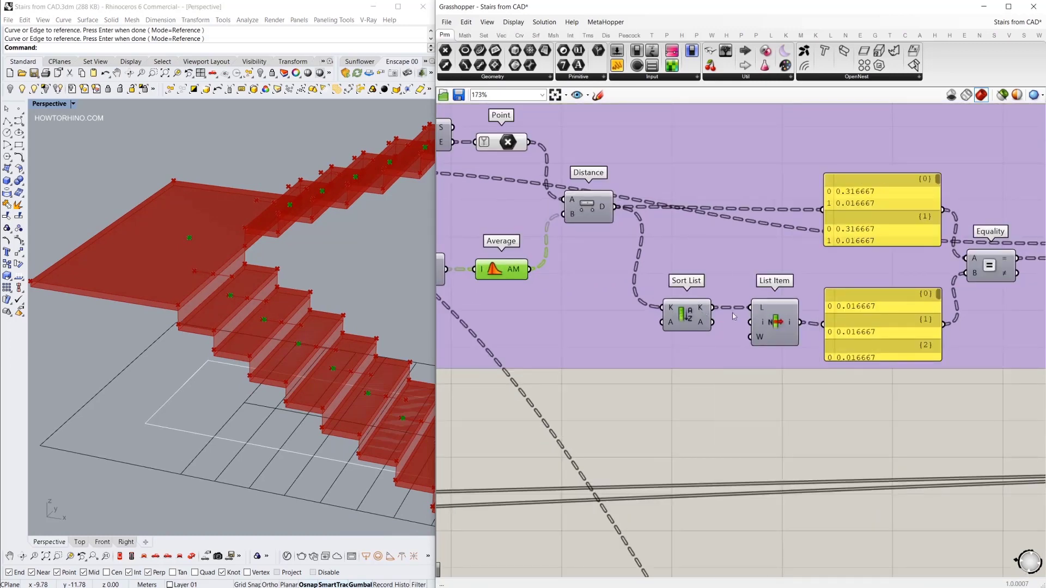
left_click(851, 327)
scroll(797, 316, "up", 2)
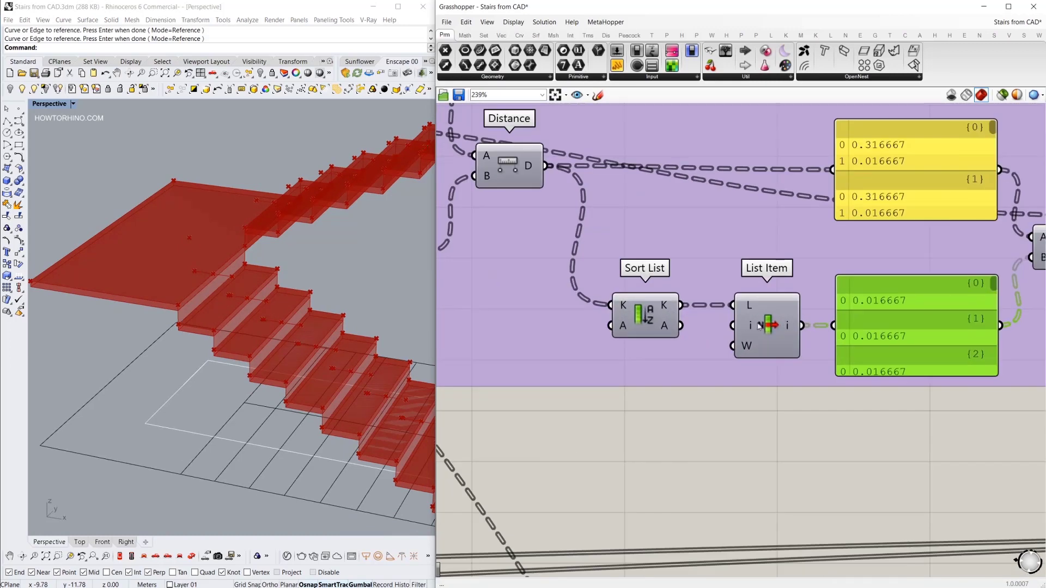
right_click_drag(773, 323, 762, 325)
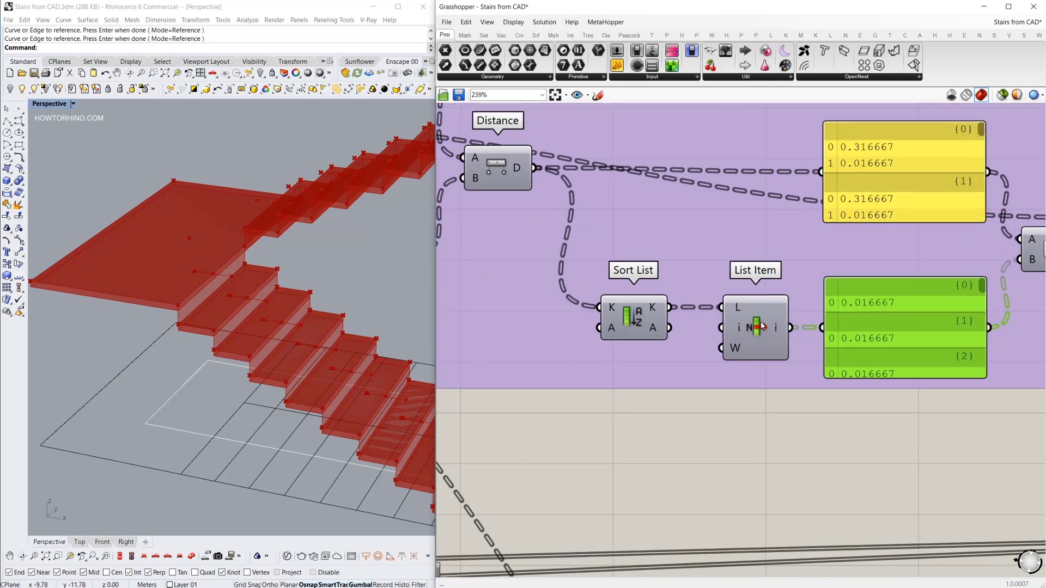
Enlarge the True/False panel attached to Equality and place it beneath the Cull Pattern component
right_click_drag(869, 322, 748, 359)
scroll(748, 360, "down", 1)
mouse_move(846, 328)
left_mouse_down()
mouse_move(847, 376)
mouse_move(847, 323)
left_mouse_up()
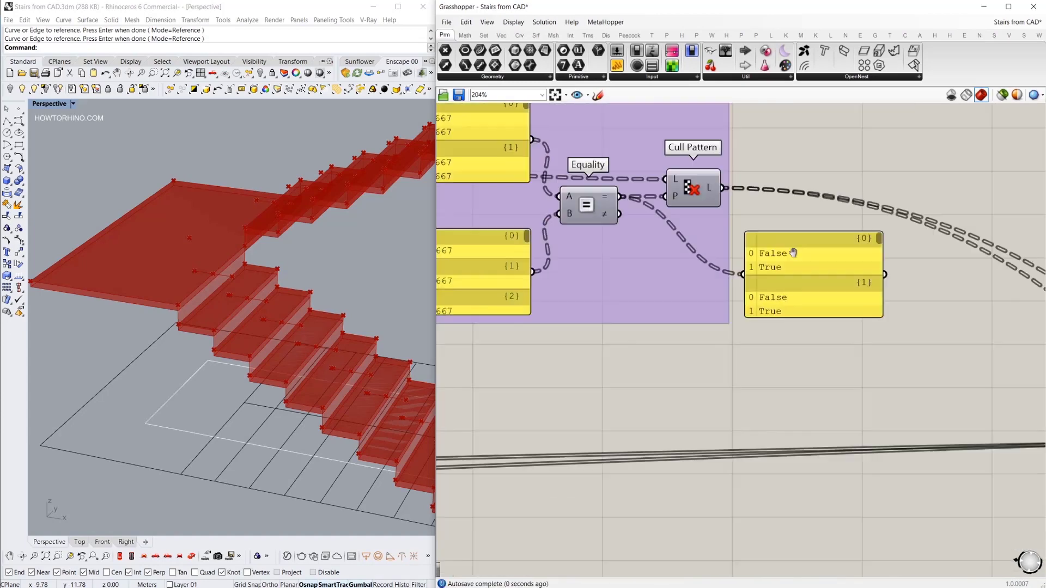
right_click_drag(793, 253, 792, 252)
left_click_drag(814, 317, 810, 464)
right_click_drag(811, 310, 894, 378)
left_click_drag(876, 365, 800, 356)
right_click_drag(800, 354, 847, 319)
left_click_drag(898, 272, 906, 307)
scroll(889, 291, "down", 3)
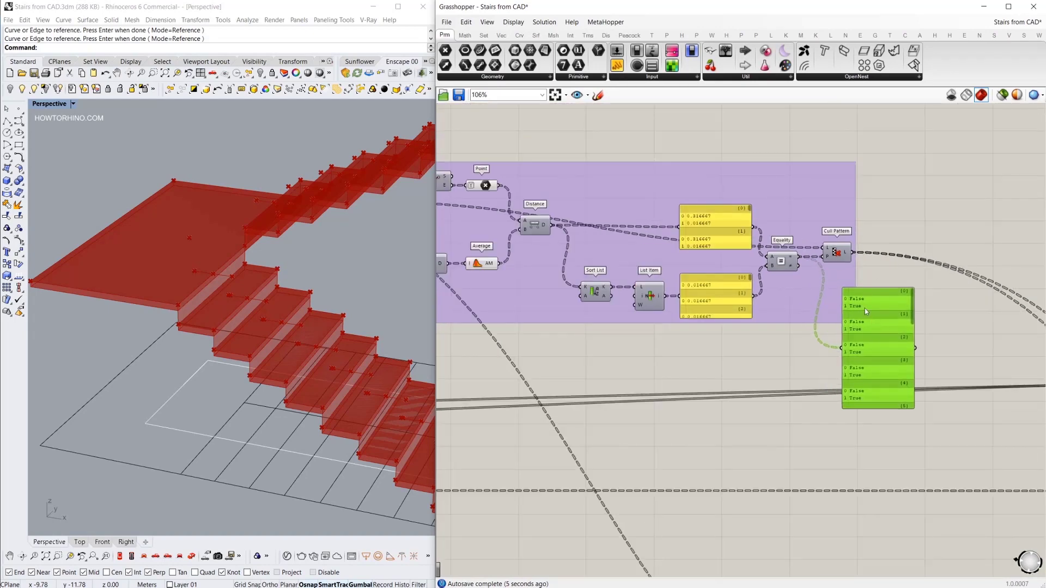
Select Cull Pattern and trace its list input back to the Merge component holding the original and reversed vectors
scroll(832, 256, "up", 1)
left_click(836, 254)
right_click_drag(616, 229, 865, 251)
right_click_drag(480, 216, 582, 221)
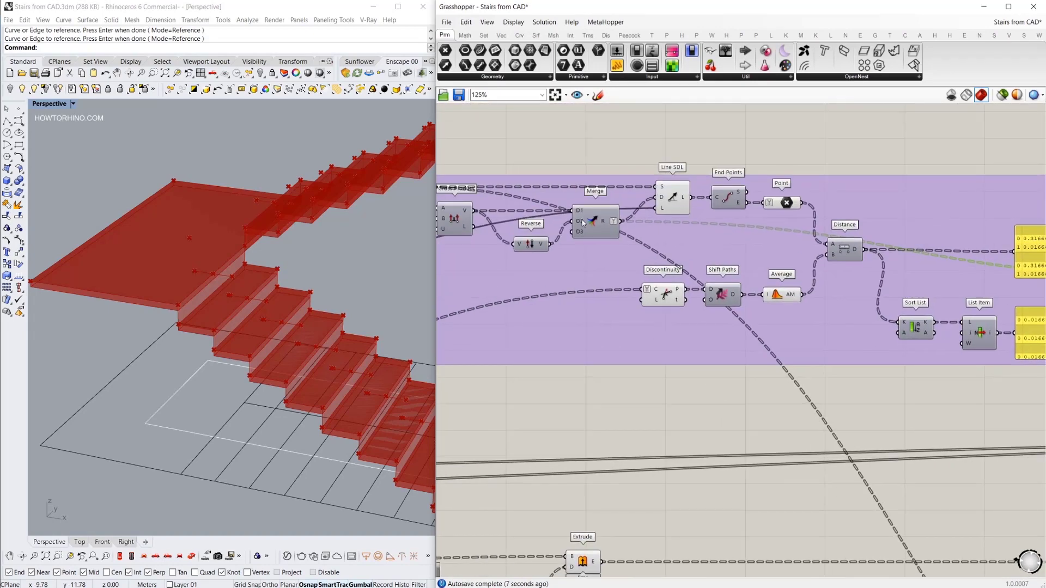
Add a Vector Display component above Cull Pattern and feed its vector input from the culled list
right_click_drag(632, 242, 316, 207)
double_click(917, 186)
type("vecto")
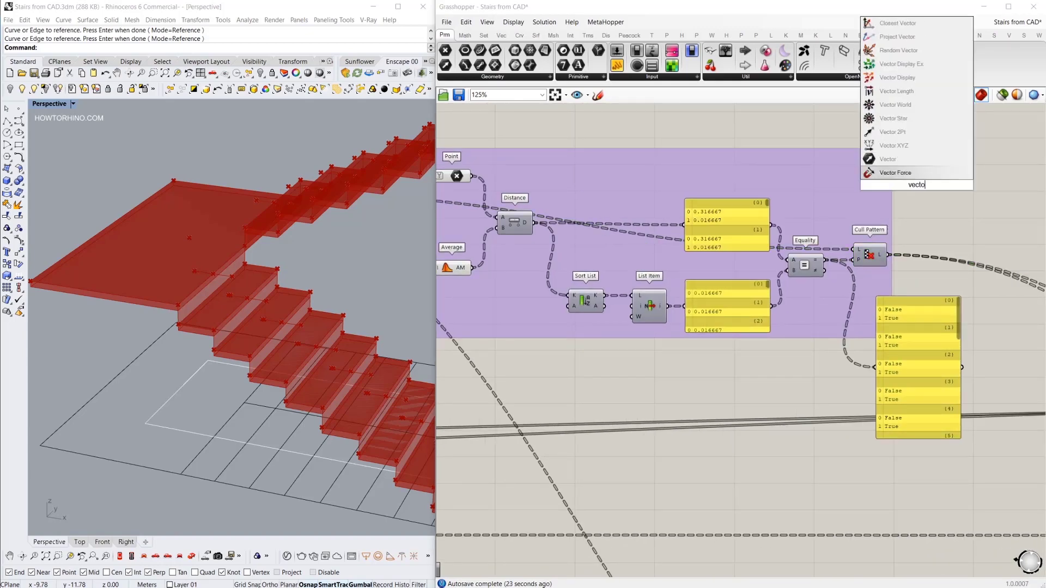
type("r prev")
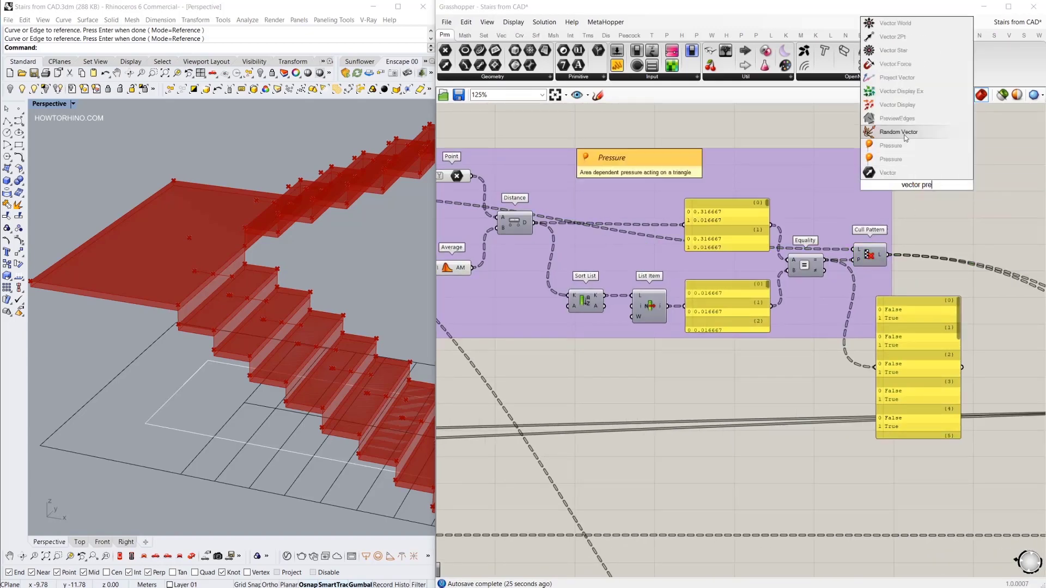
left_click(904, 132)
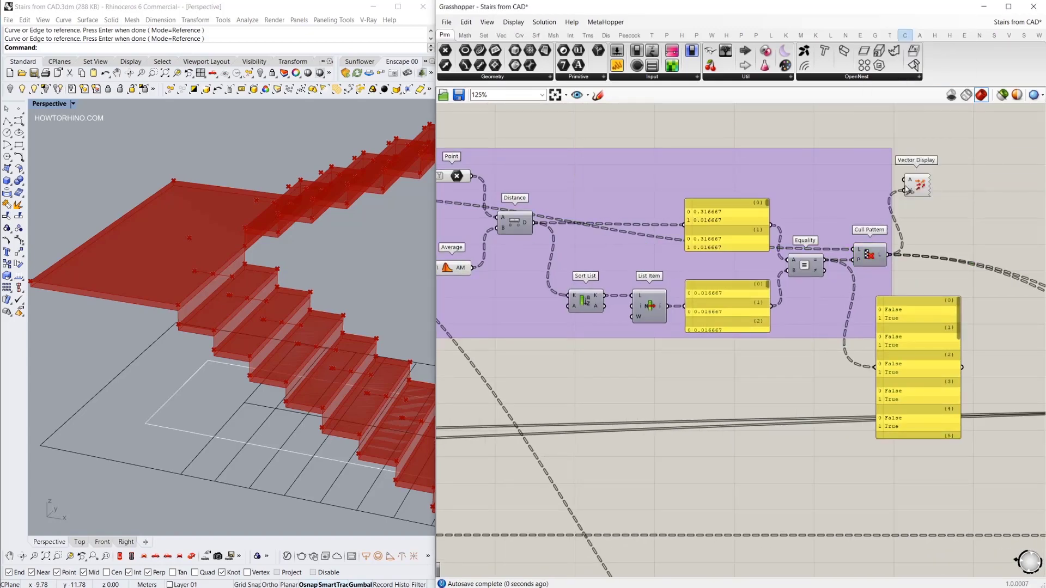
Connect the points from Evaluate Curve to the anchor input of Vector Display and select the component
scroll(907, 189, "down", 5)
scroll(553, 177, "up", 4)
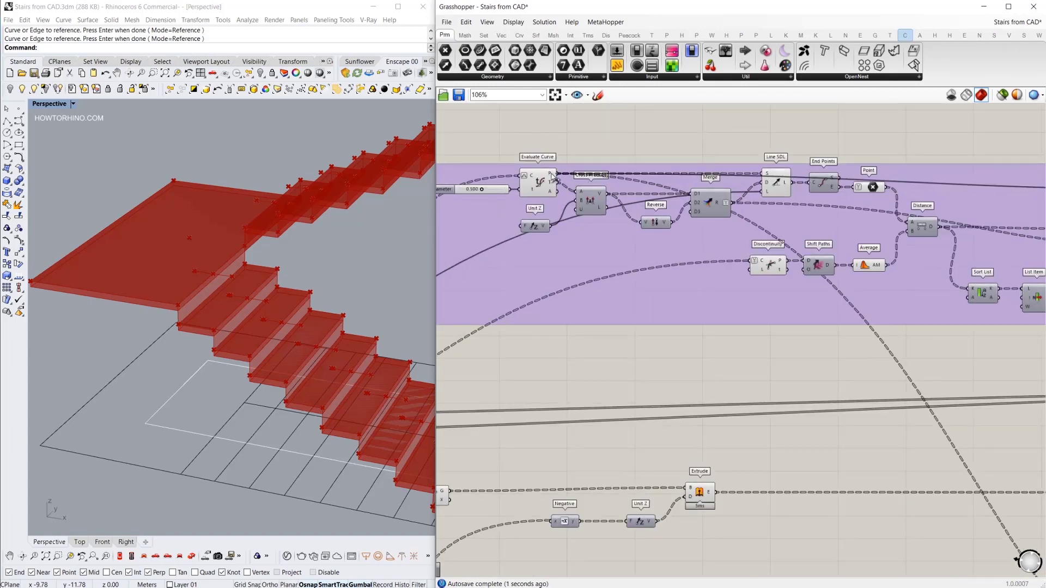
scroll(553, 178, "down", 3)
right_click_drag(953, 191, 735, 199)
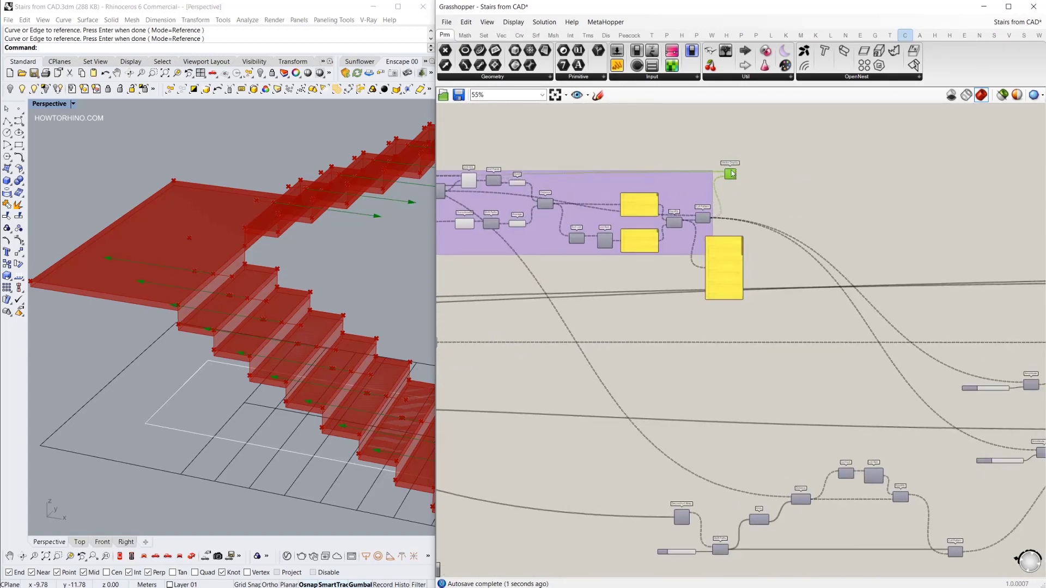
left_click_drag(732, 174, 733, 172)
Inspect the direction arrows on both stair flights and delete the Vector Display component
scroll(298, 347, "down", 6)
right_click_drag(207, 287, 367, 458)
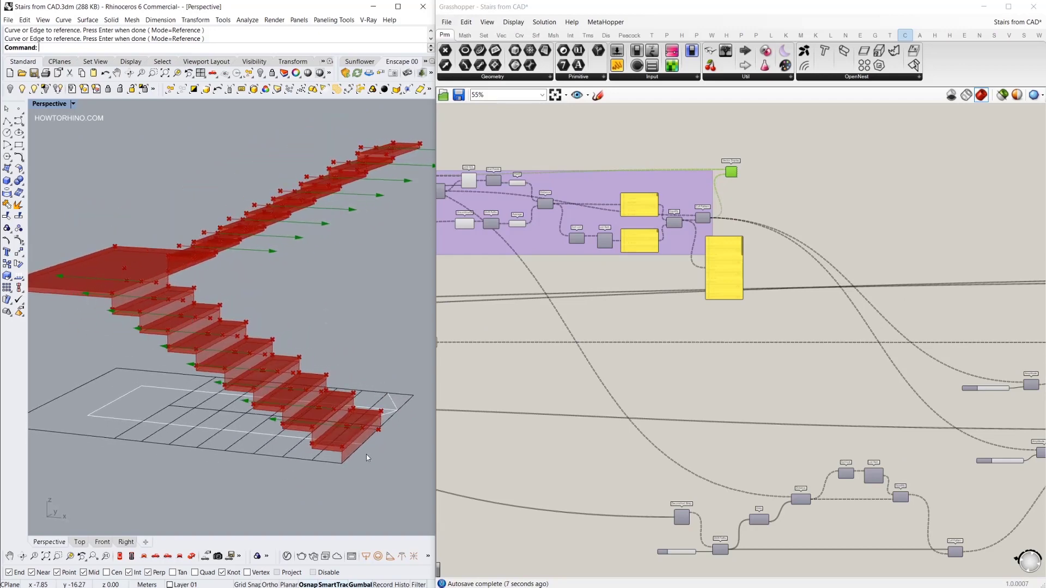
mouse_move(323, 413)
right_mouse_down()
mouse_move(320, 425)
mouse_move(337, 417)
right_mouse_up()
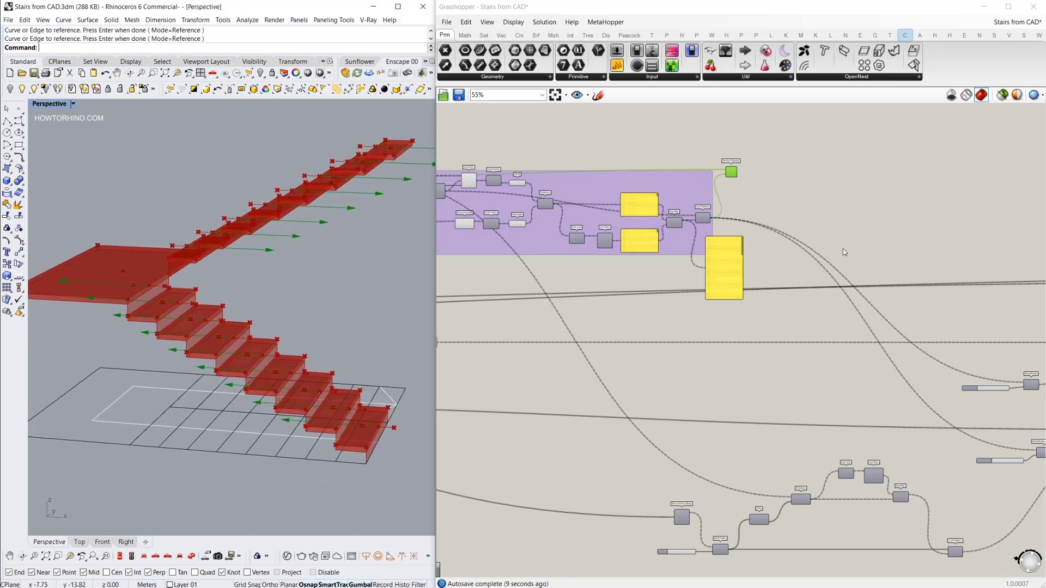
scroll(842, 248, "up", 4)
key("Delete")
Select the Extrude component driven by Unit Z and inspect the vertical riser surfaces it makes
right_click_drag(710, 256, 985, 121)
scroll(986, 121, "down", 3)
left_click(584, 271)
right_click_drag(605, 294, 597, 295)
scroll(578, 272, "up", 4)
right_click_drag(243, 326, 236, 326)
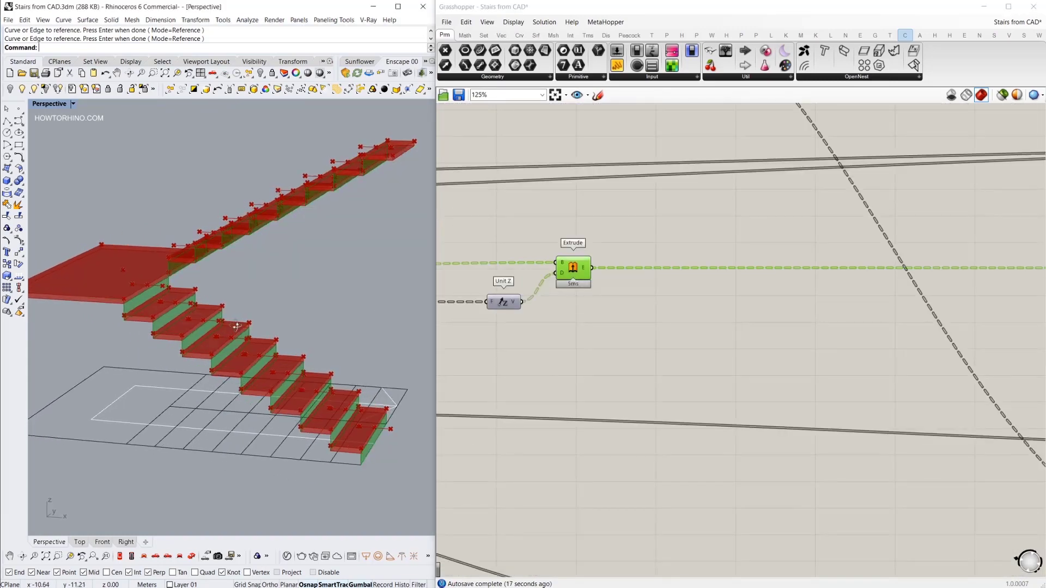
Follow the riser surfaces' wire to the second Extrude and examine the Amplitude component and slider driving it
right_click_drag(721, 294, 486, 284)
scroll(486, 284, "down", 5)
right_click_drag(1033, 275, 862, 271)
scroll(862, 270, "up", 4)
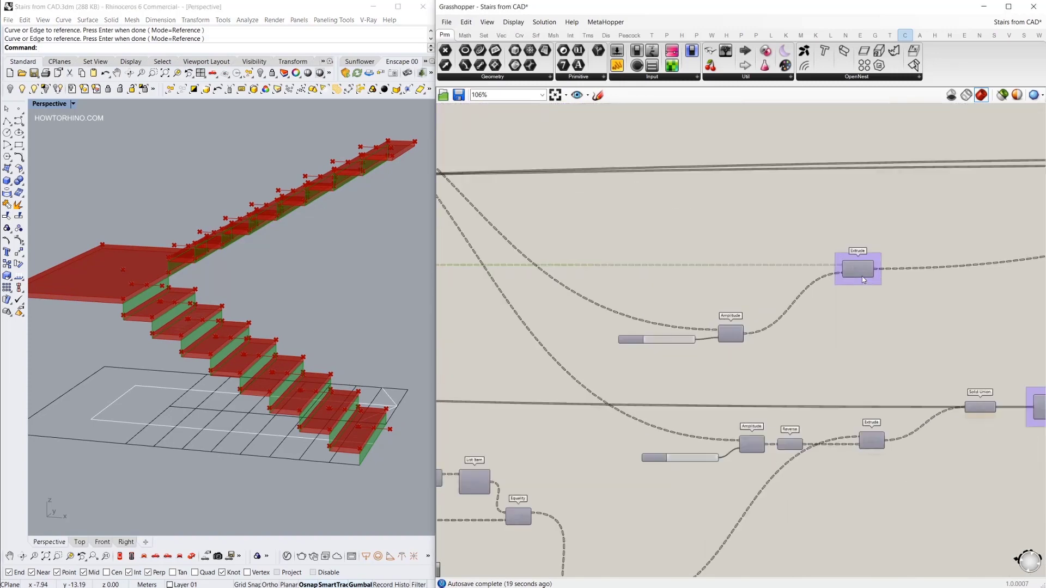
right_click_drag(610, 310, 766, 330)
left_click_drag(746, 370, 750, 368)
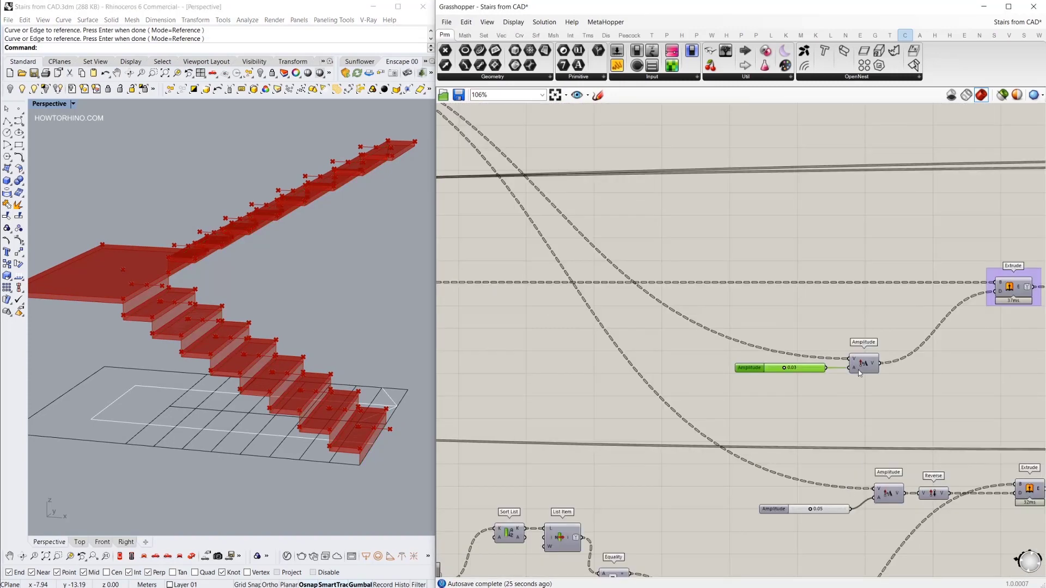
left_click_drag(871, 381, 816, 319)
Select the Extrude component fed by Amplitude and inspect the thickened risers from below and the side
right_click_drag(1008, 300, 844, 315)
scroll(846, 314, "up", 2)
left_click(848, 308)
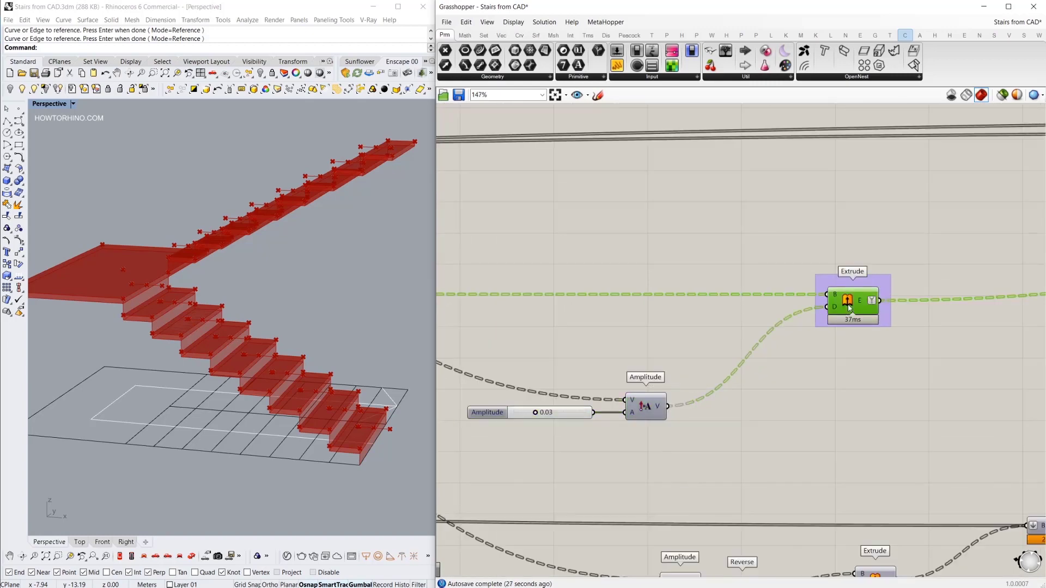
left_click_drag(778, 236, 786, 234)
scroll(149, 285, "up", 4)
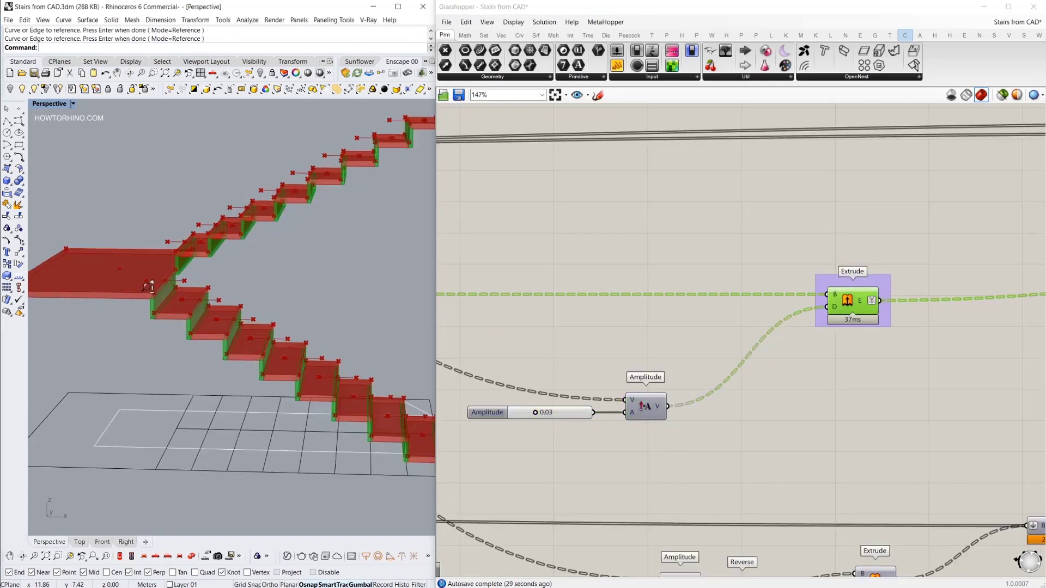
right_click_drag(149, 284, 114, 270)
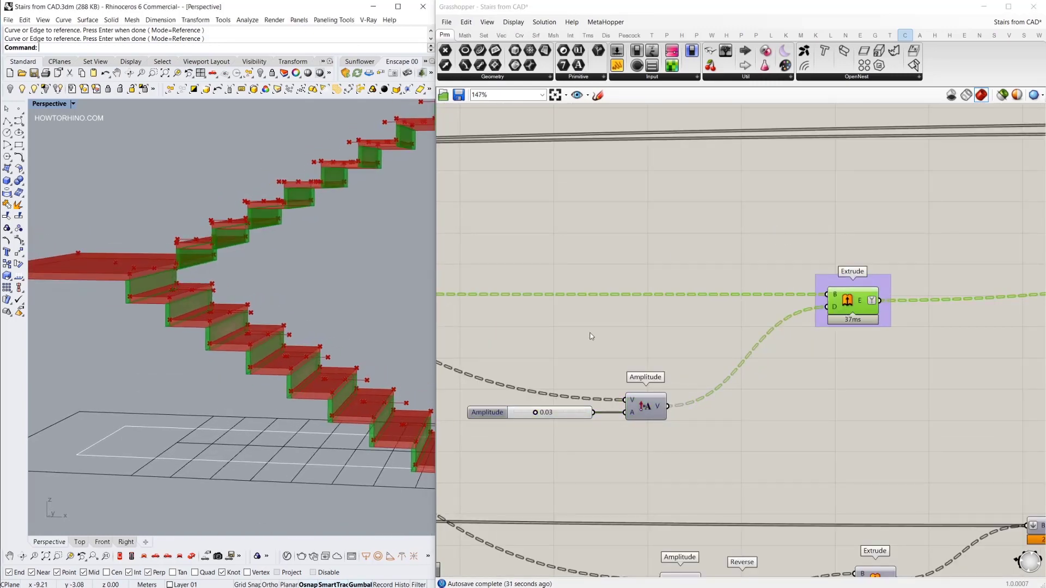
Adjust the Amplitude slider that controls the thickness of the risers
scroll(548, 415, "up", 2)
right_click_drag(547, 415, 676, 357)
scroll(676, 357, "up", 2)
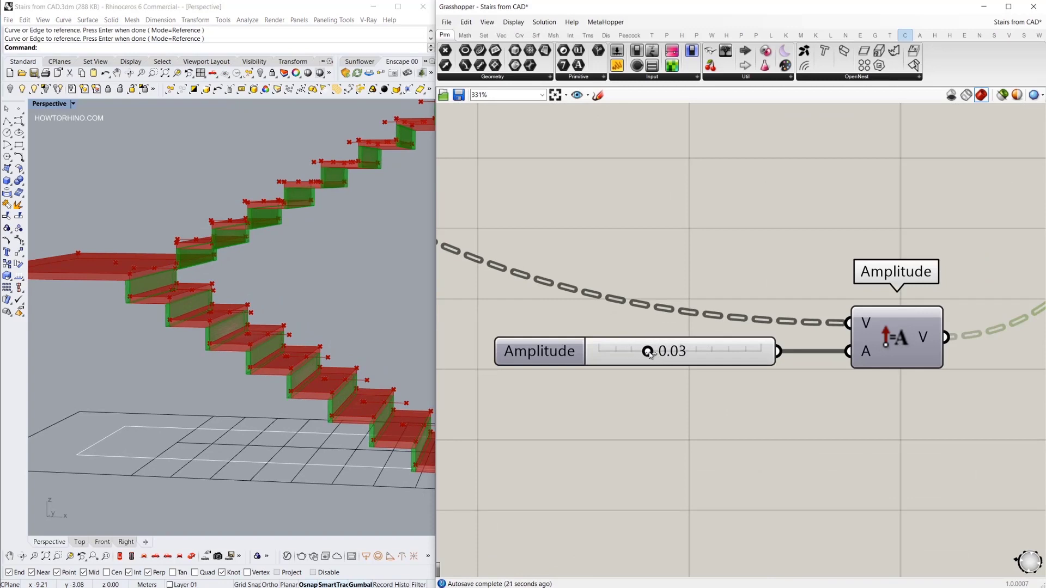
left_click_drag(679, 353, 629, 358)
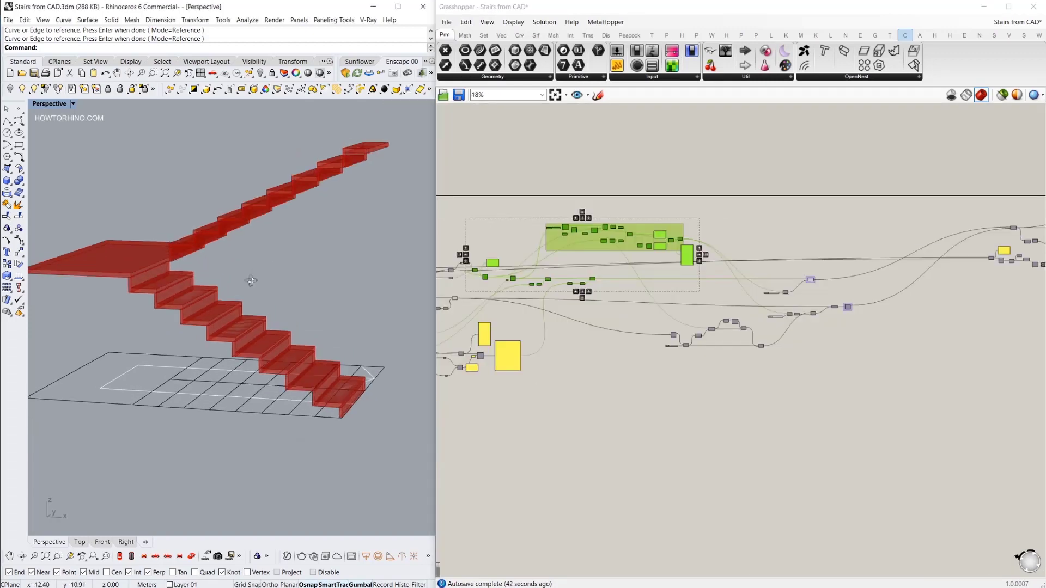
Capture the screen region around the stairs and mark a riser and the edge faces of the tread below in yellow
scroll(252, 281, "up", 8)
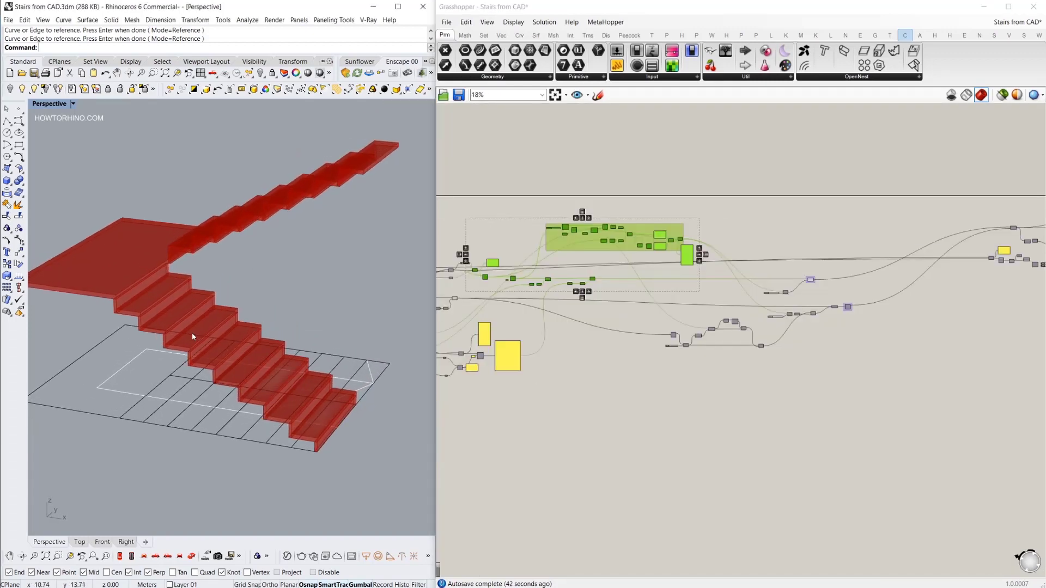
right_click_drag(259, 262, 266, 293)
key("Print")
left_click_drag(120, 138, 892, 547)
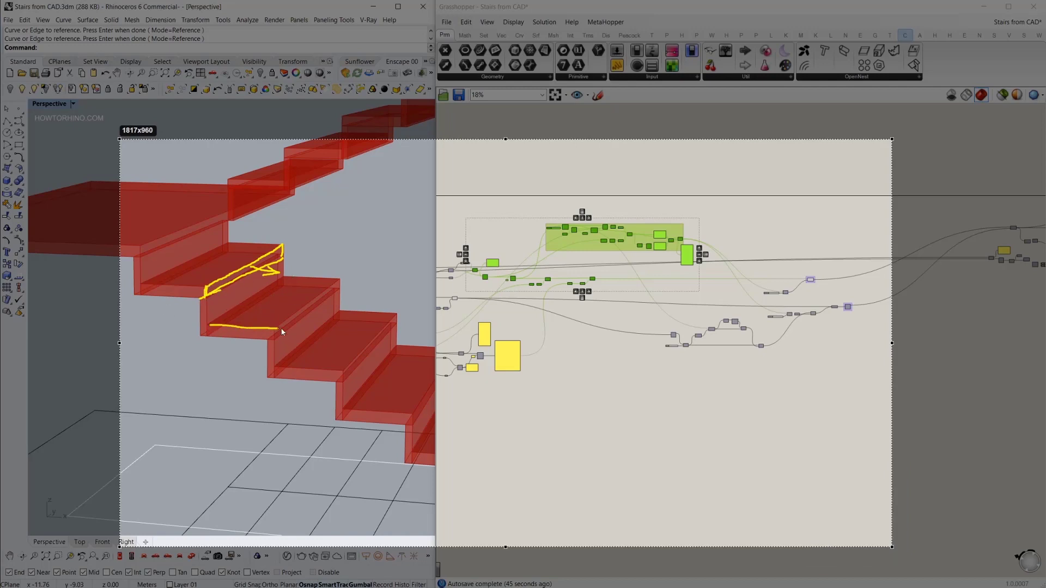
left_click_drag(291, 338, 217, 338)
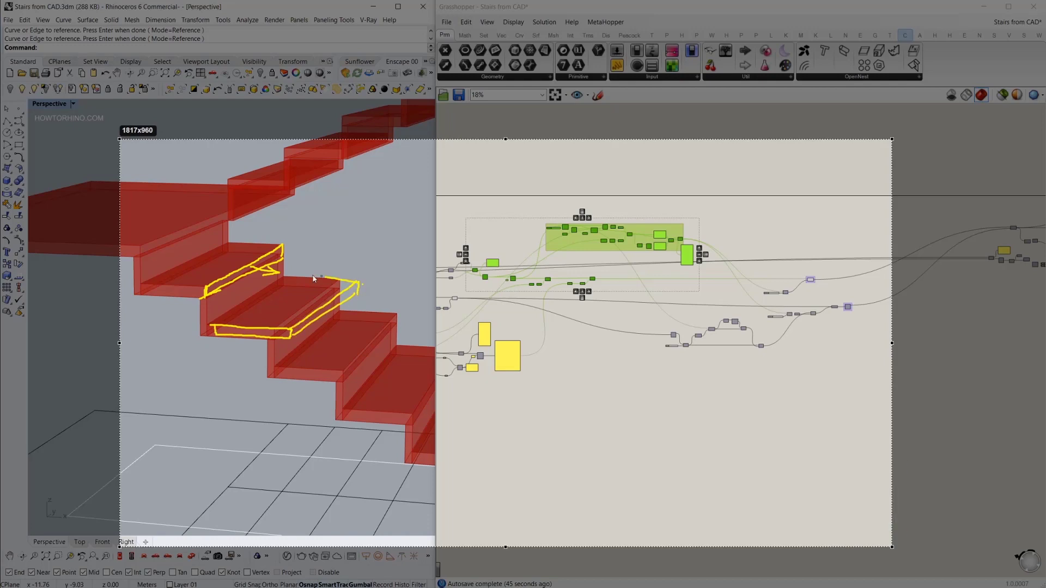
left_click_drag(314, 279, 288, 275)
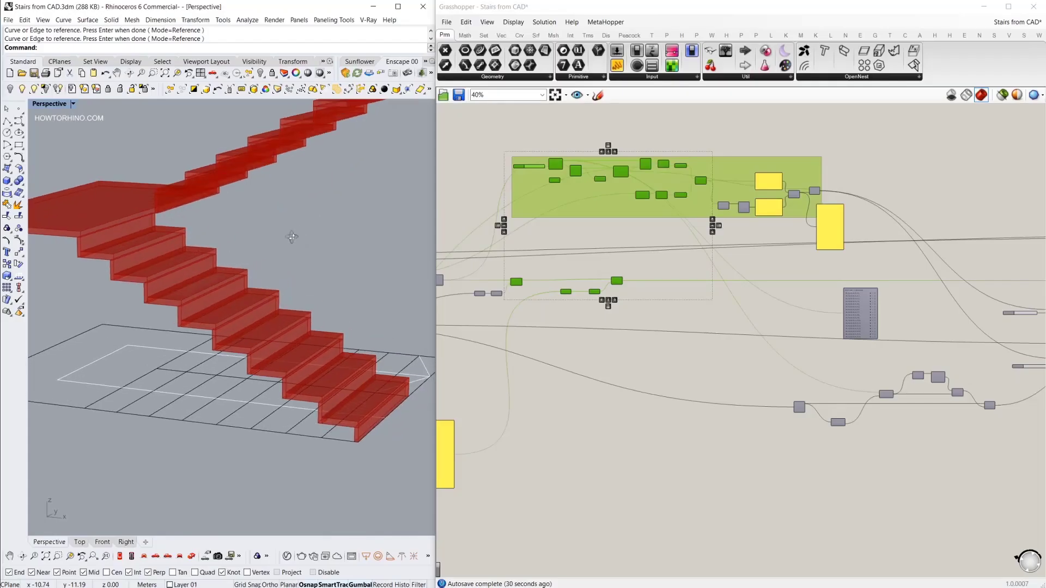
Check the tread Extrude component and turn on the preview of the Deconstruct Brep that receives its output
scroll(248, 324, "up", 4)
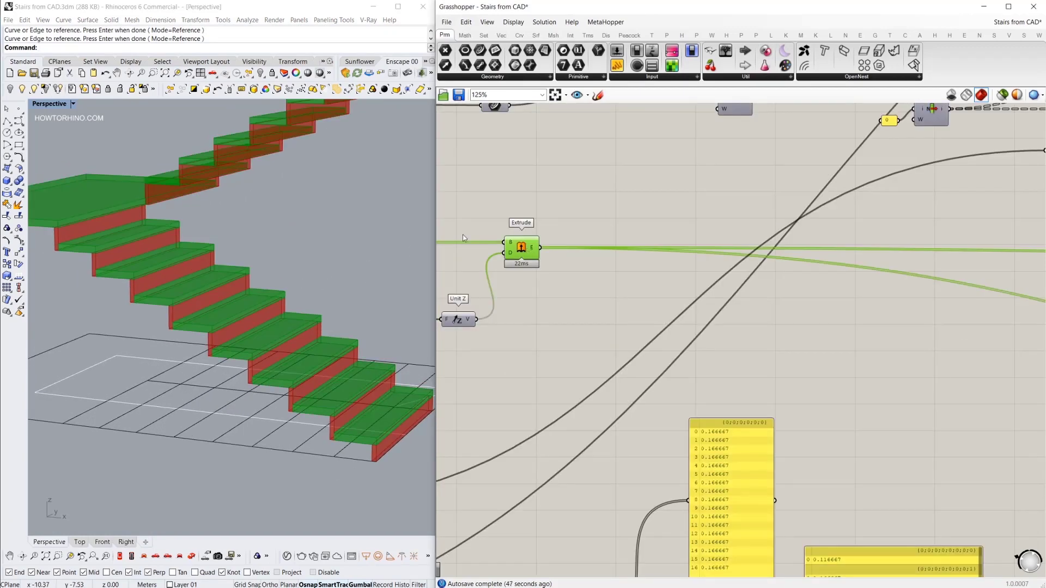
left_click(554, 210)
scroll(554, 211, "down", 6)
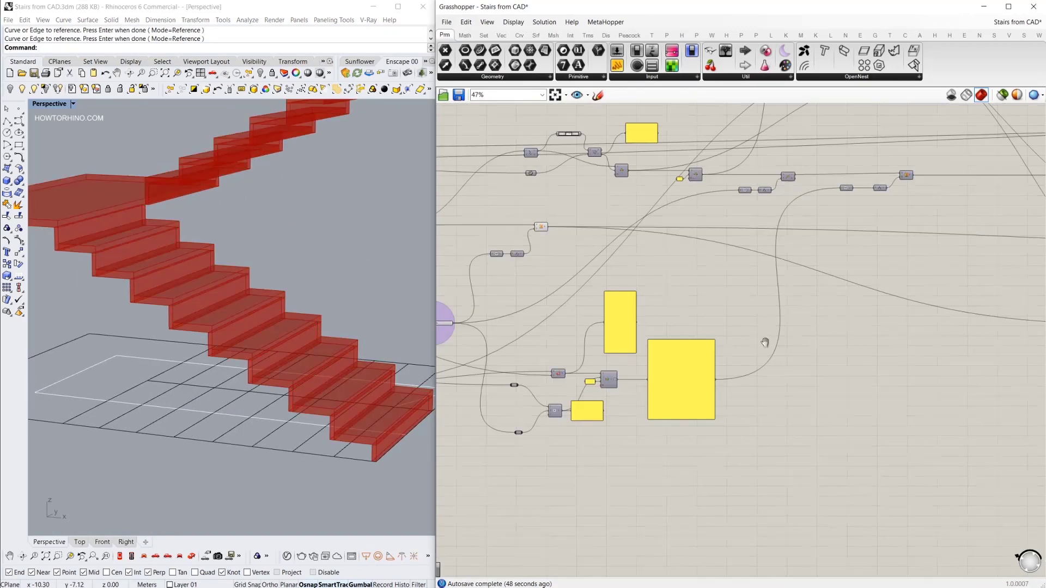
right_click_drag(1024, 359, 631, 369)
scroll(712, 342, "up", 5)
right_click(742, 326)
left_click(709, 297)
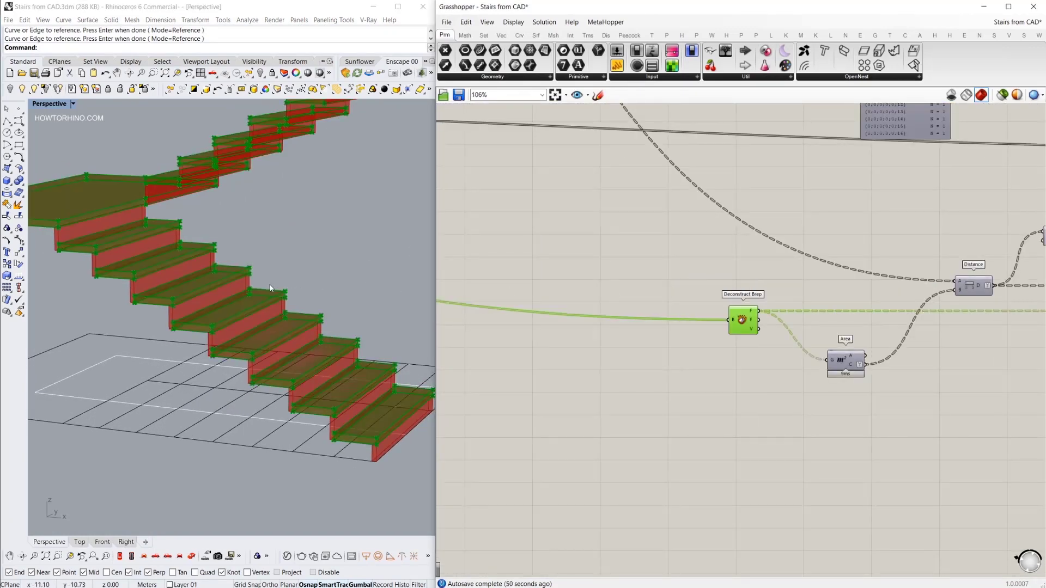
Turn on the preview of Area and inspect the centre points of the deconstructed tread faces
right_click_drag(679, 319, 403, 354)
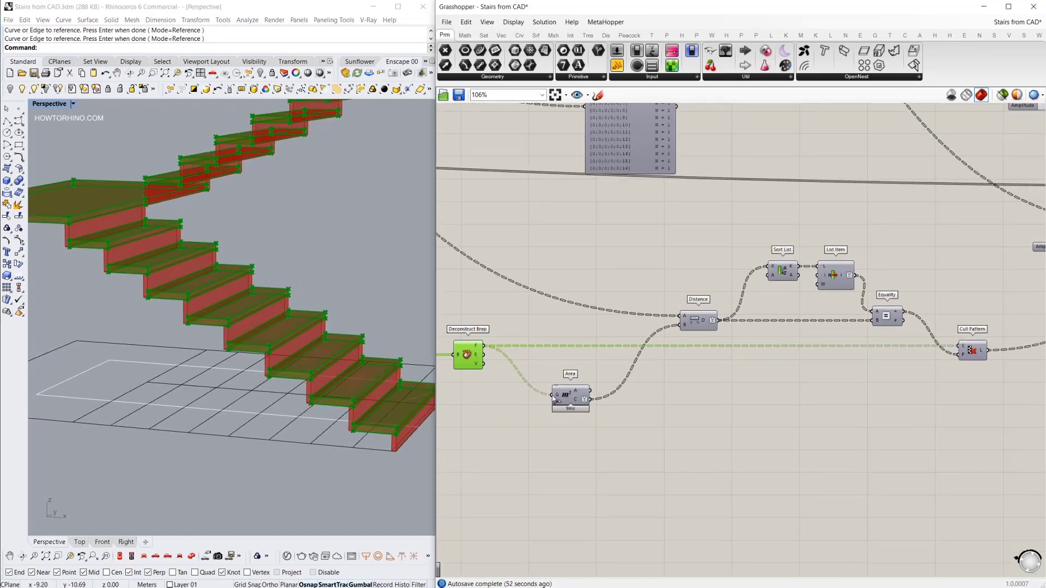
left_click(567, 400)
right_click(593, 272)
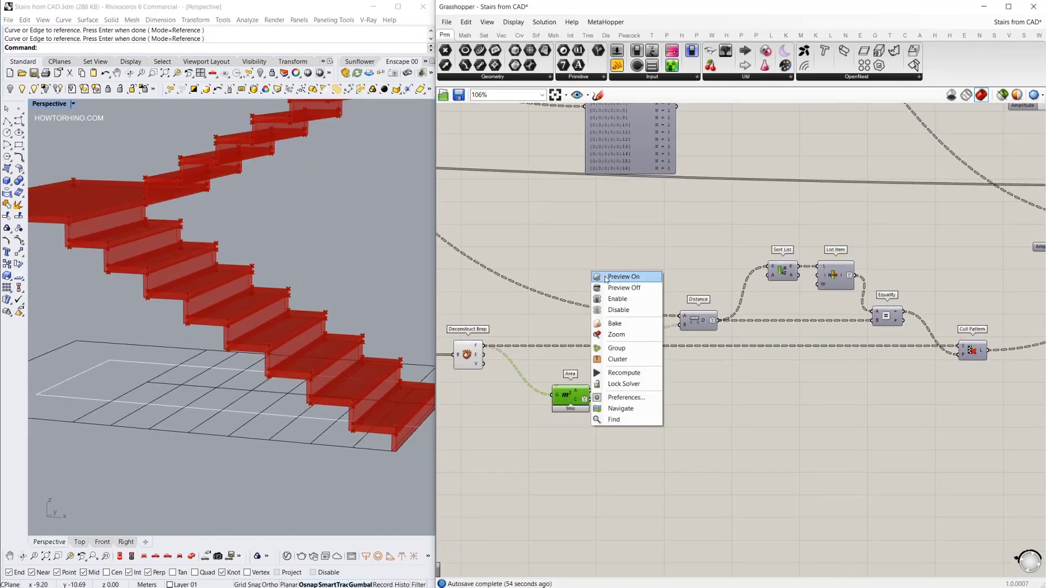
left_click(606, 277)
mouse_move(293, 329)
right_mouse_down()
mouse_move(333, 354)
mouse_move(299, 331)
right_mouse_up()
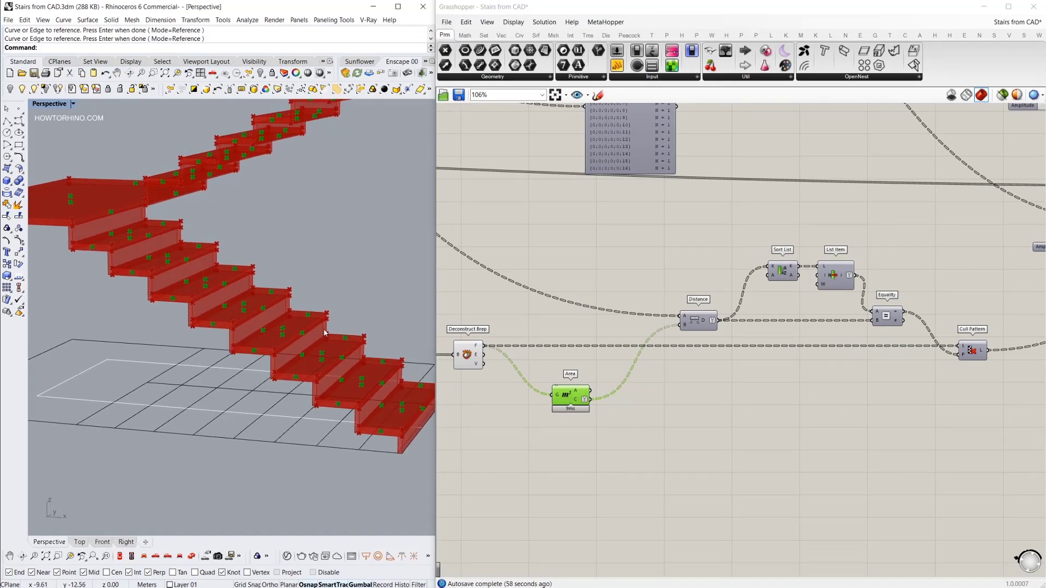
Turn on the preview of Evaluate Curve in the purple group and inspect its points on the stairs
right_click_drag(517, 233, 849, 425)
right_click_drag(523, 179, 871, 490)
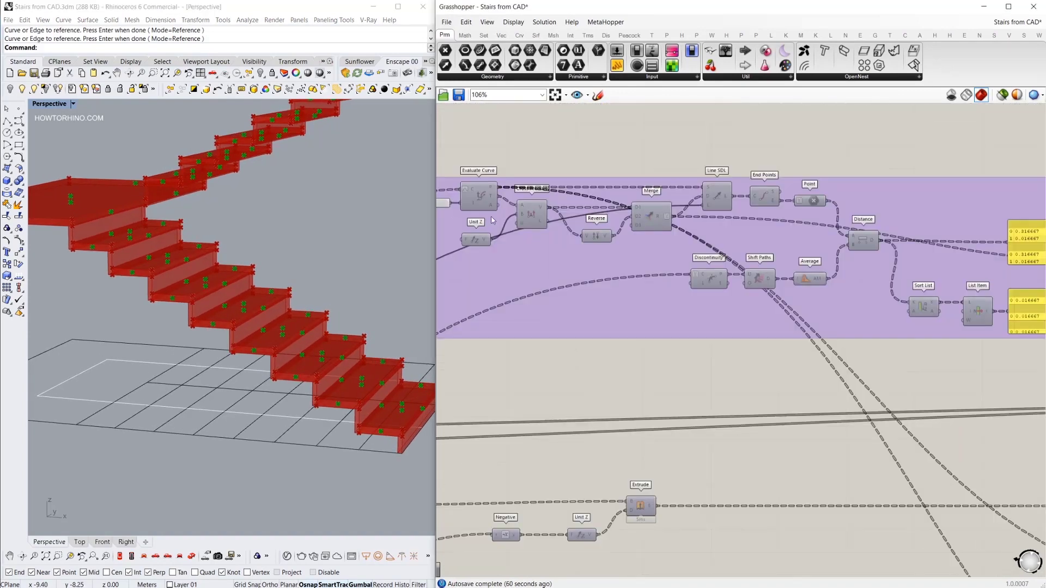
left_click(482, 188)
middle_click(491, 151)
left_click(498, 155)
right_click_drag(262, 272, 234, 295)
Turn on the preview of the List Item component feeding Evaluate Curve and examine its curves
right_click_drag(470, 259, 692, 244)
right_click_drag(648, 288, 766, 243)
left_click(507, 444)
mouse_move(218, 284)
right_mouse_down()
mouse_move(244, 263)
mouse_move(207, 275)
mouse_move(240, 284)
mouse_move(208, 277)
mouse_move(216, 274)
right_mouse_up()
right_click_drag(520, 282, 517, 281)
middle_click(524, 295)
left_click(531, 312)
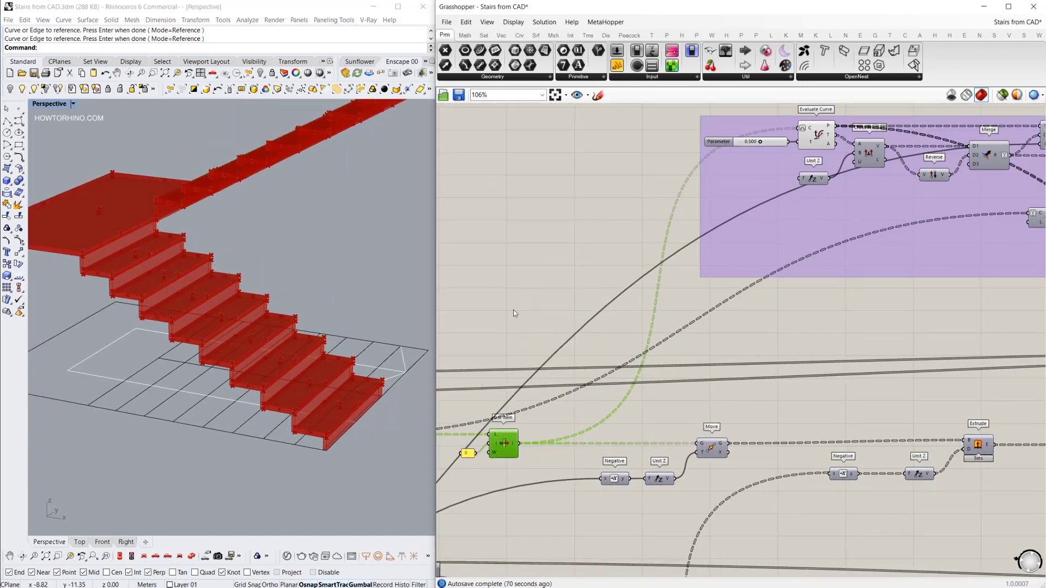
Highlight the Evaluate Curve points on the stairs and follow their wire to the Distance component
scroll(514, 311, "down", 5)
right_click_drag(692, 333, 625, 312)
left_click(565, 223)
right_click_drag(640, 374, 499, 315)
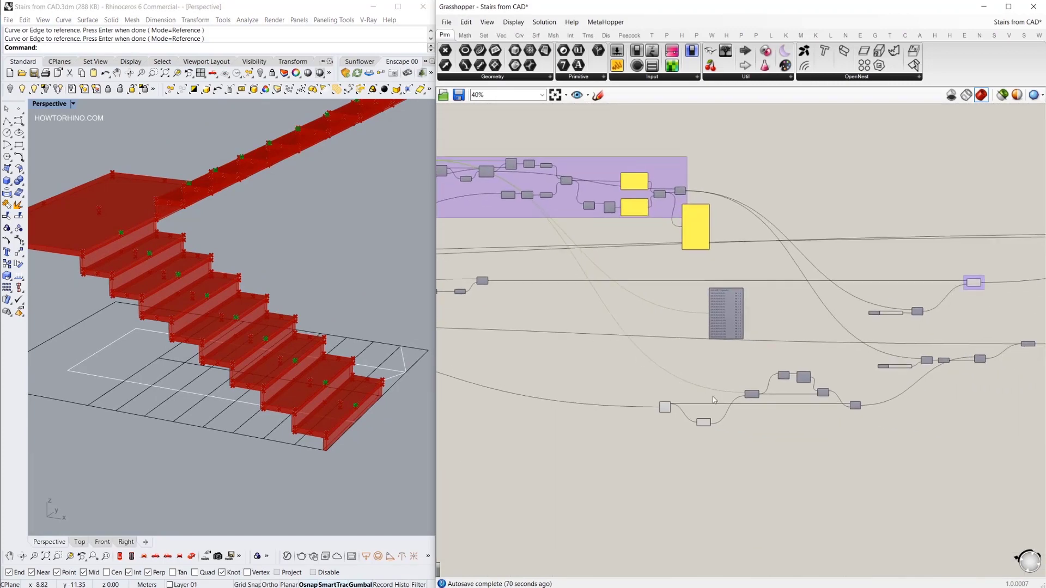
scroll(712, 397, "up", 6)
right_click_drag(762, 477, 414, 439)
scroll(654, 315, "up", 1)
right_click_drag(533, 283, 625, 289)
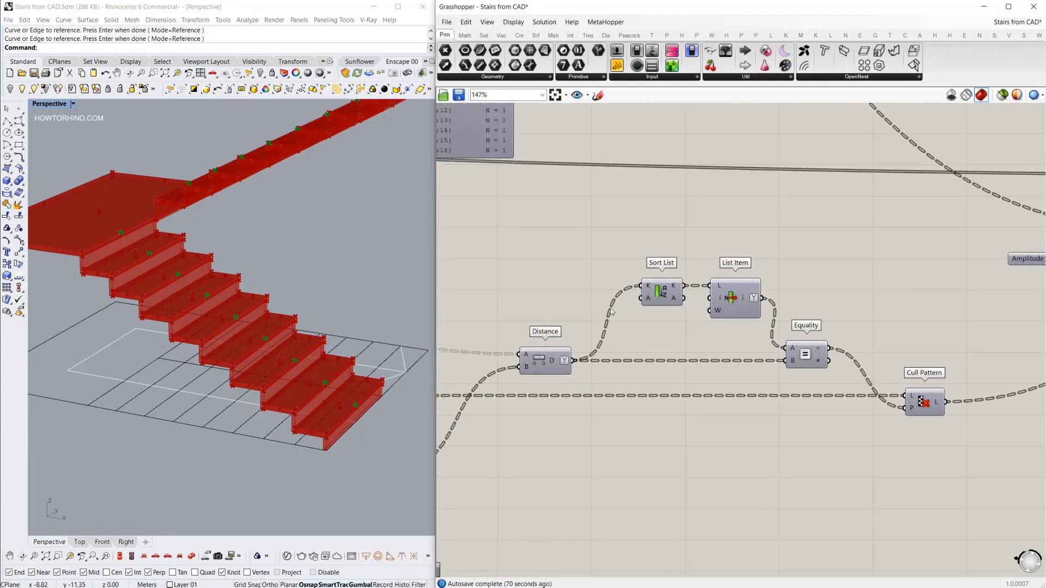
Attach panels to the outputs of Distance and of the List Item after Sort List to read the distances
left_click(544, 364)
left_click_drag(656, 456, 623, 470)
right_click_drag(674, 475, 678, 467)
left_click_drag(663, 295, 654, 295)
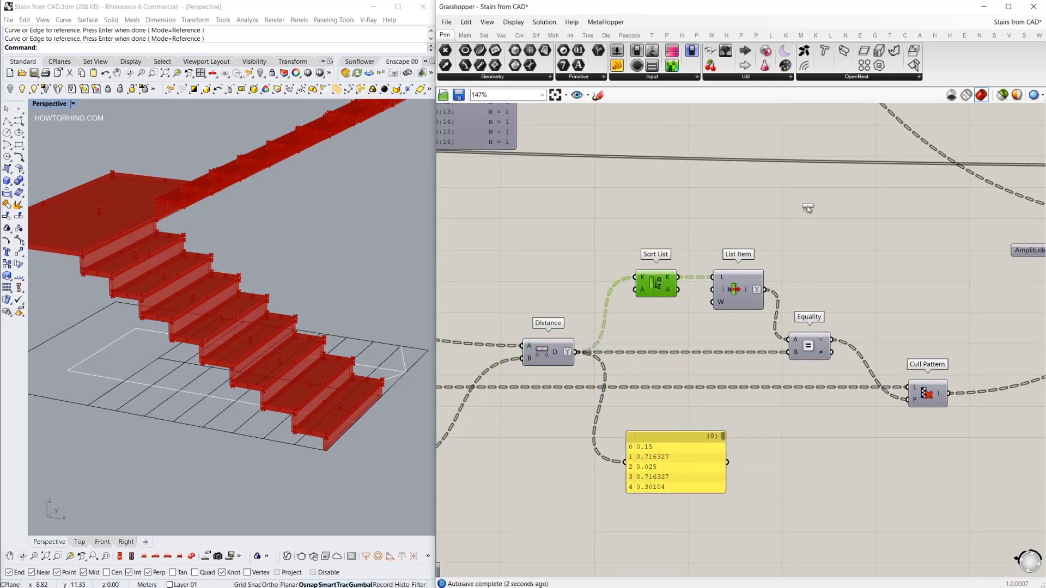
left_click_drag(808, 208, 809, 209)
left_click_drag(825, 257, 825, 257)
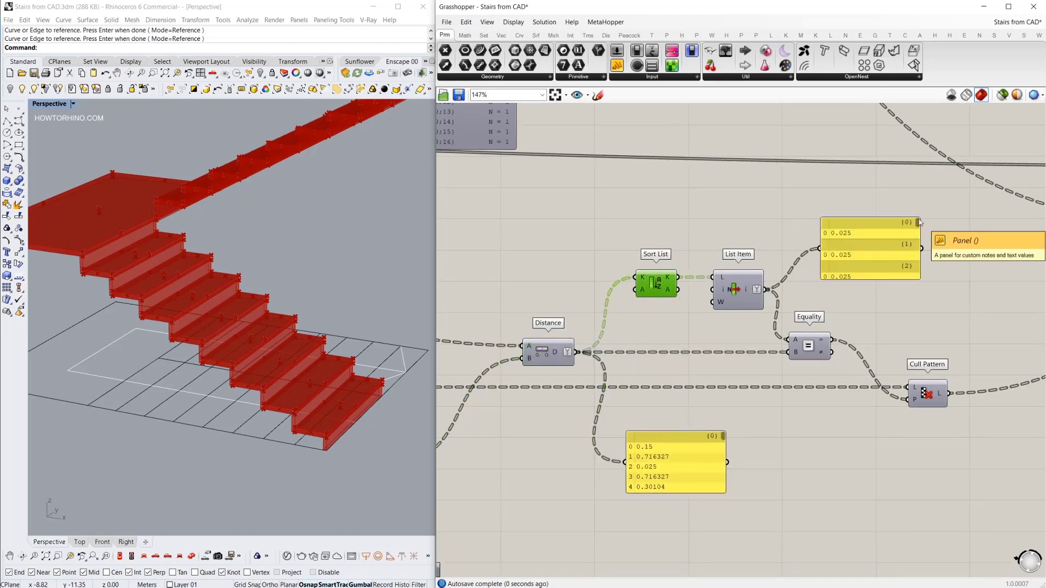
Attach a panel to the first output of Equality and enlarge it to show the values of each branch
right_click_drag(835, 342, 773, 306)
left_click_drag(617, 65, 779, 411)
left_click_drag(825, 441, 826, 534)
left_click_drag(817, 452, 882, 501)
right_click_drag(851, 451, 847, 403)
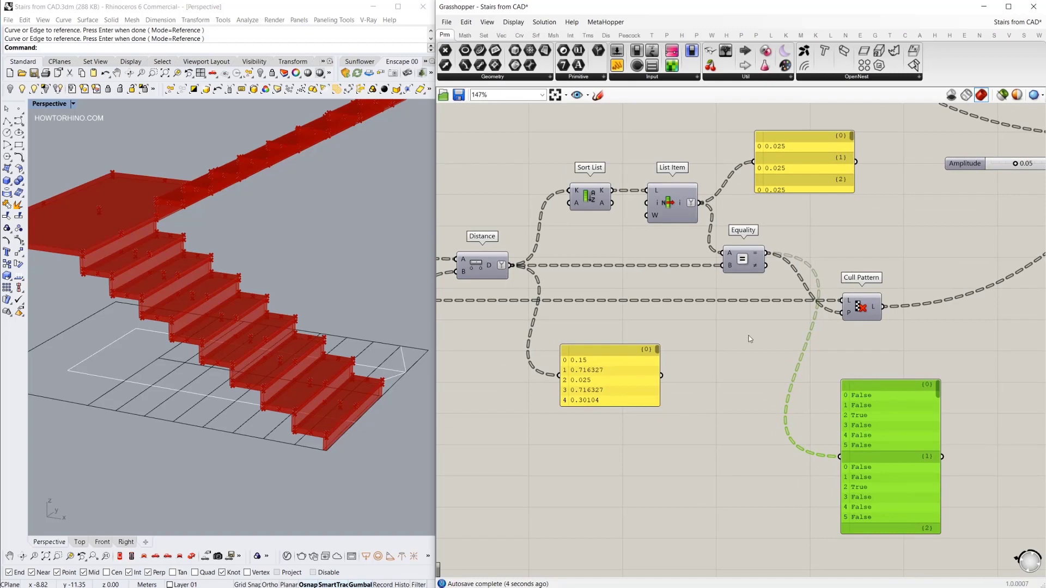
Trace the Cull Pattern list input back to Deconstruct Brep and turn off the preview of Deconstruct Brep
right_click_drag(608, 310, 716, 299)
scroll(716, 299, "down", 2)
scroll(886, 318, "up", 1)
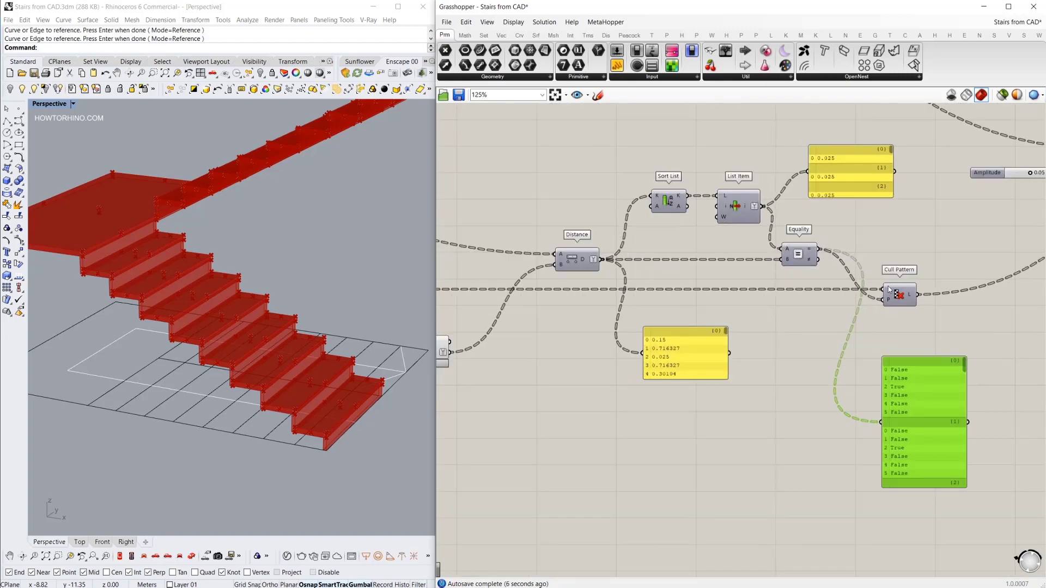
left_click(897, 299)
scroll(897, 299, "down", 2)
right_click_drag(501, 301, 600, 300)
scroll(599, 299, "up", 2)
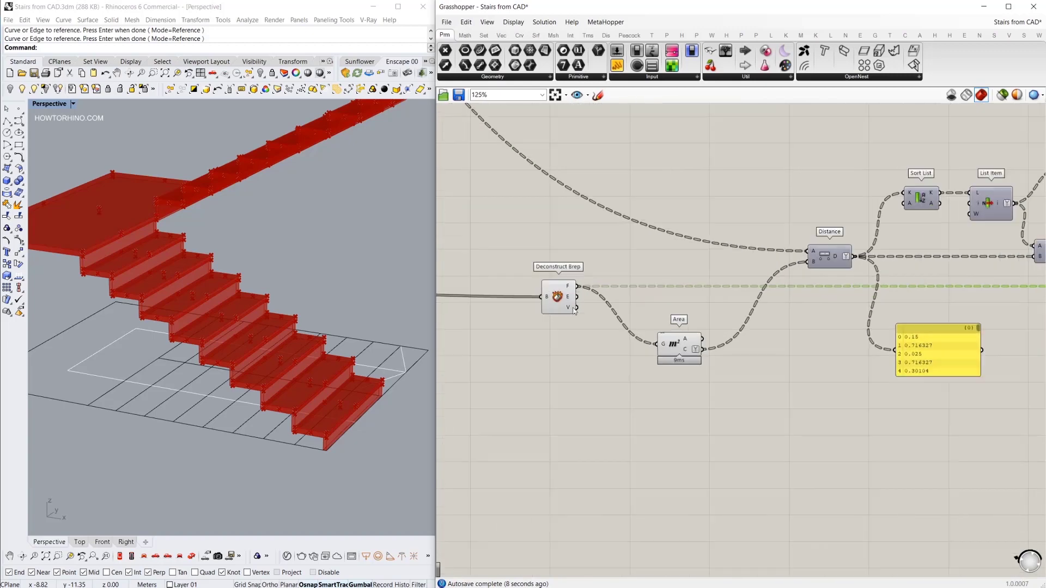
left_click(558, 296)
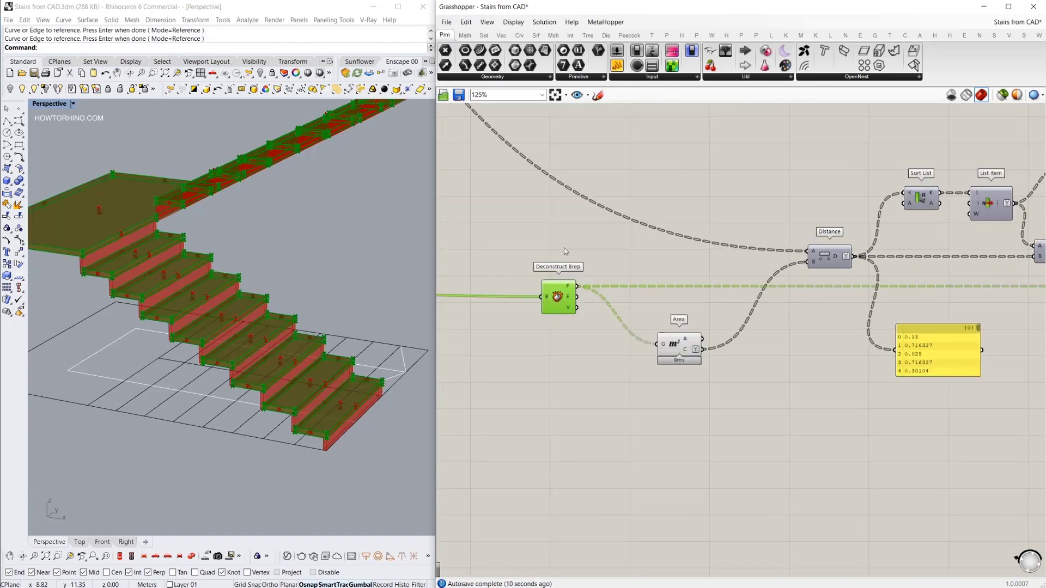
right_click(560, 232)
left_click(588, 248)
Turn off the preview of the Area component that supplies the face centre points to Distance
scroll(572, 261, "down", 4)
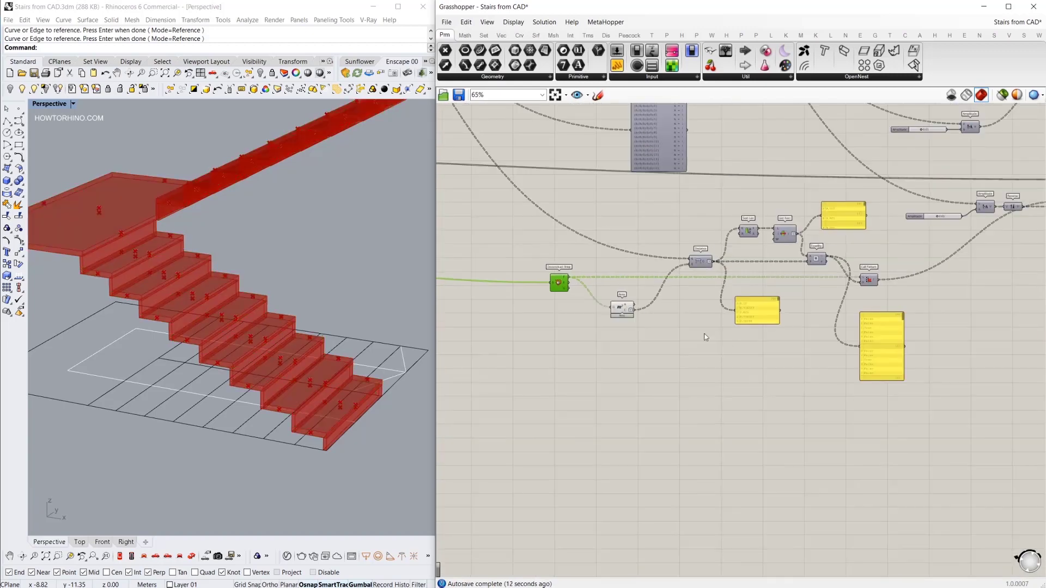
right_click_drag(705, 336, 626, 324)
left_click_drag(646, 328, 739, 395)
left_click_drag(572, 297, 495, 267)
right_click(526, 219)
left_click(561, 235)
right_click_drag(777, 258, 672, 282)
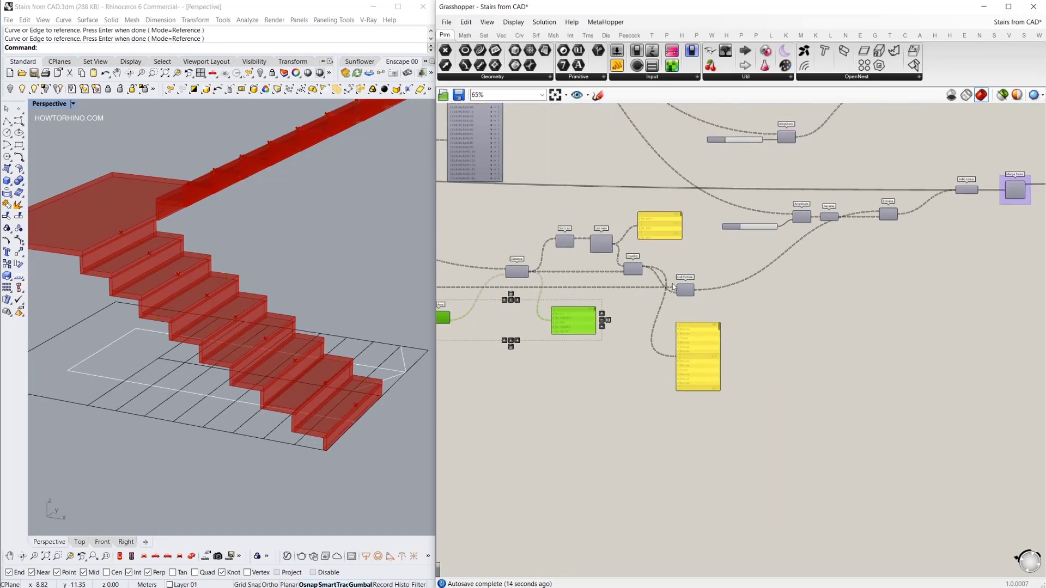
Turn on the preview of the Cull Pattern after Equality and inspect the tread faces it selects
scroll(672, 283, "up", 5)
left_click(705, 299)
right_click(705, 299)
left_click(735, 243)
right_click_drag(363, 309, 305, 325)
mouse_move(316, 405)
right_mouse_down()
mouse_move(289, 381)
mouse_move(327, 397)
right_mouse_up()
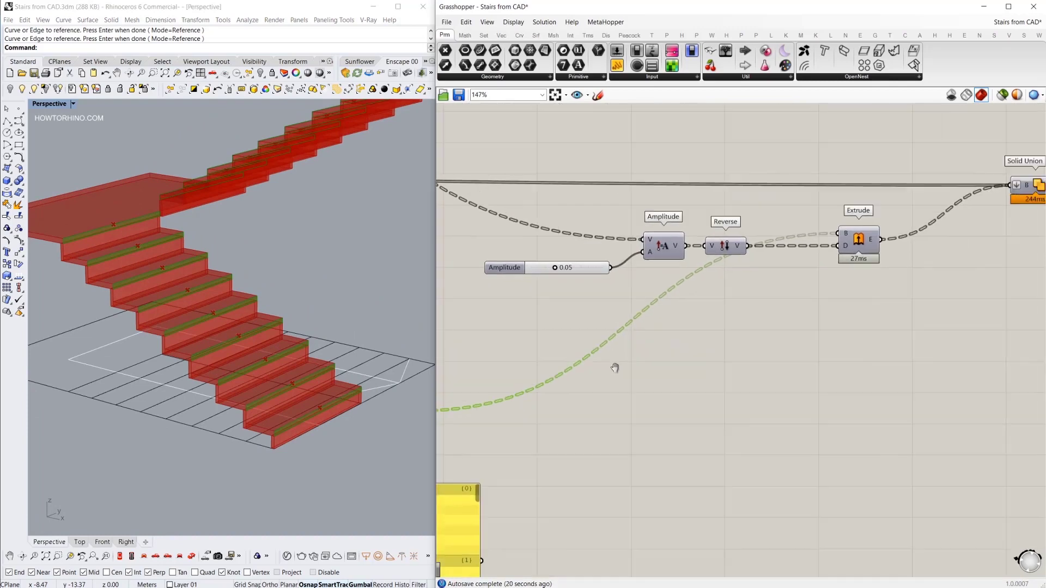
Examine the Extrude of the culled faces and trace its direction from the purple group's Cull Pattern through Amplitude and Reverse
right_click_drag(850, 240, 833, 239)
left_click(835, 240)
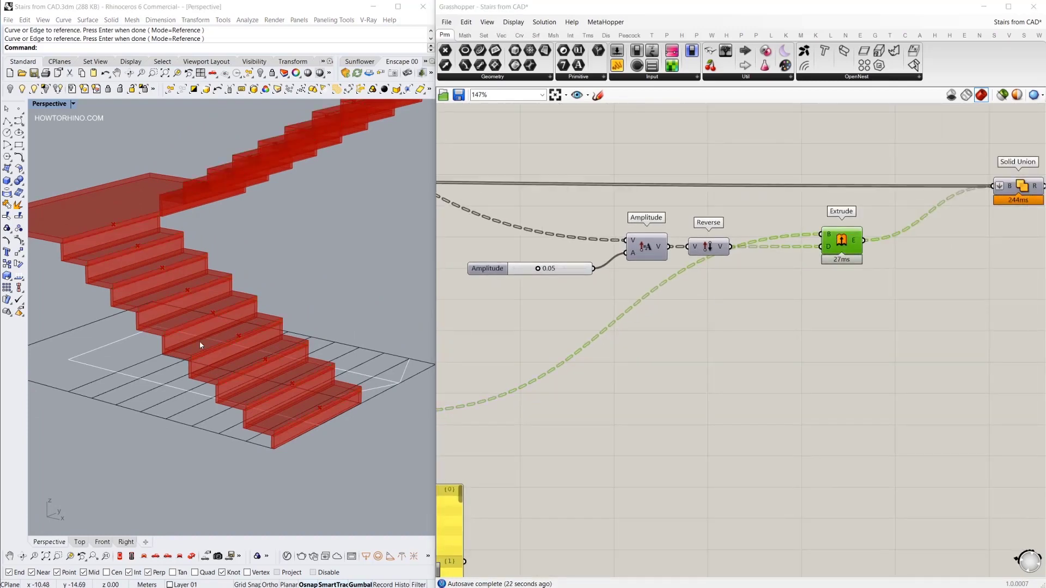
scroll(260, 308, "up", 4)
scroll(750, 359, "down", 3)
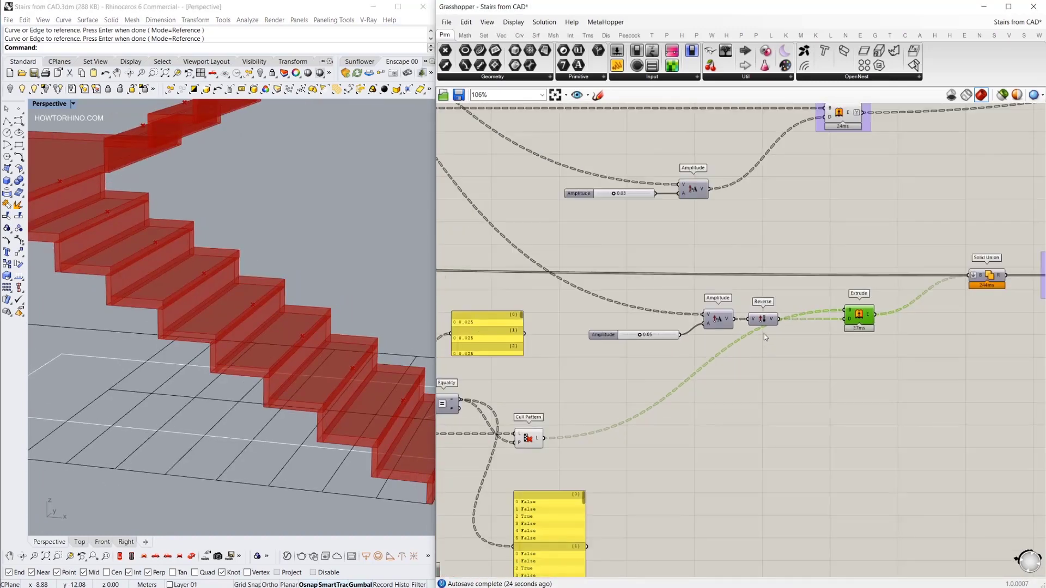
right_click_drag(764, 335, 855, 430)
scroll(855, 430, "down", 5)
scroll(546, 240, "up", 6)
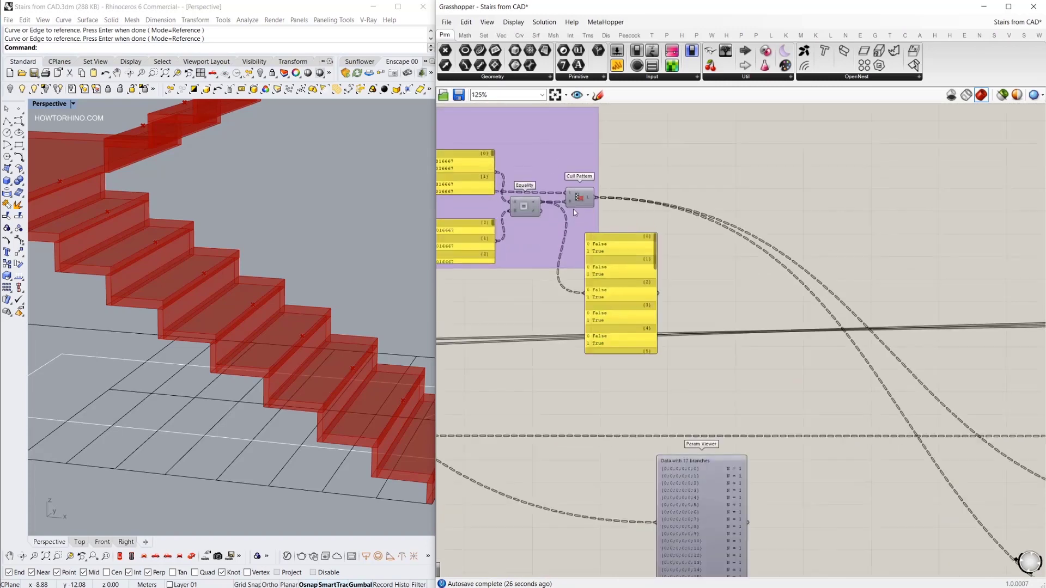
left_click(578, 198)
scroll(578, 199, "down", 3)
scroll(614, 210, "up", 2)
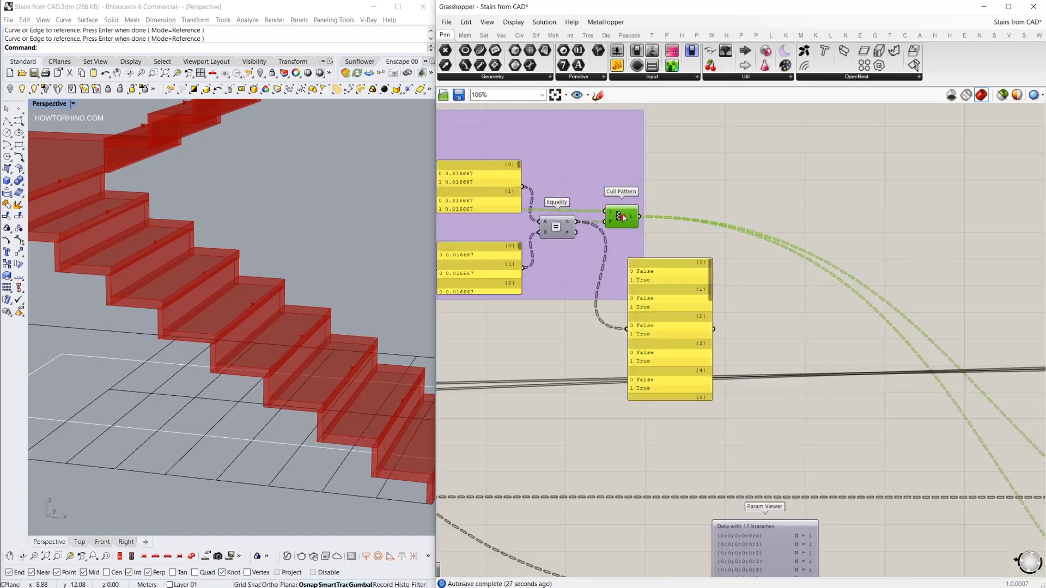
scroll(602, 273, "down", 3)
scroll(725, 359, "up", 4)
right_click_drag(715, 370, 672, 368)
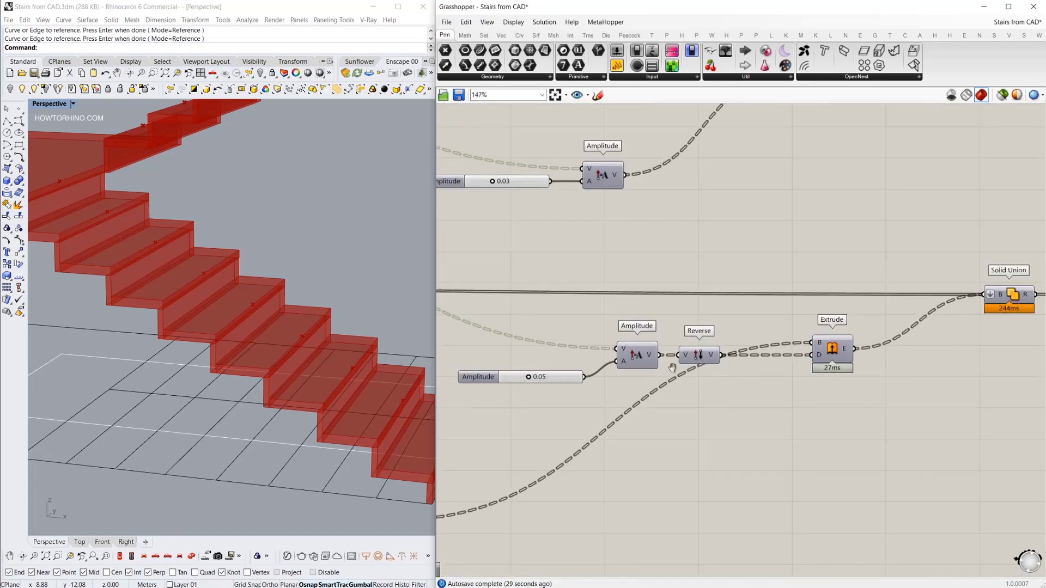
scroll(673, 368, "down", 1)
Sketch a yellow direction arrow beside the lowest step on a temporary screen capture and discard the capture
right_click_drag(357, 383, 329, 381)
key("Print")
left_click_drag(108, 180, 818, 535)
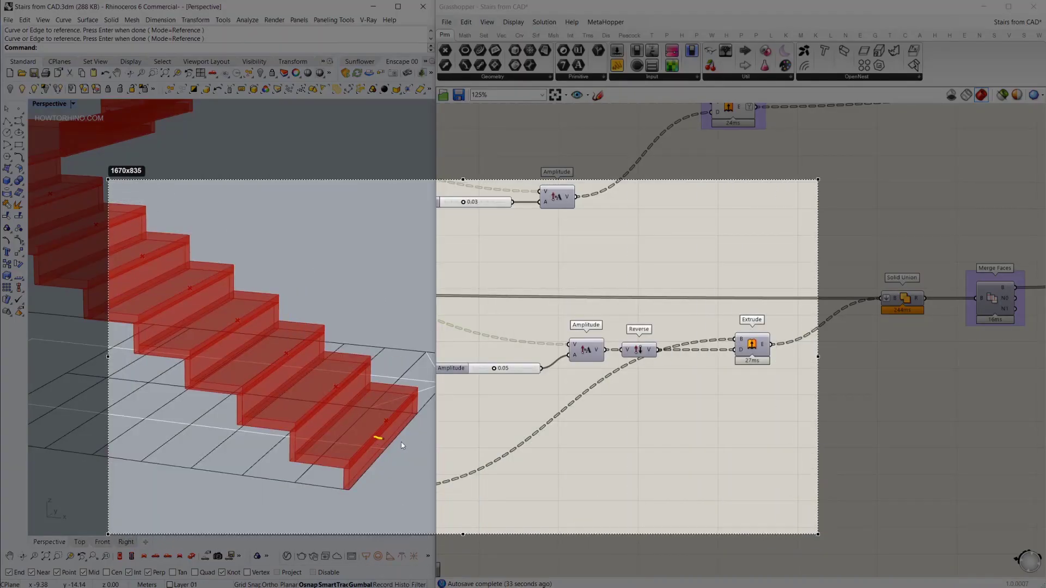
left_click_drag(400, 443, 419, 445)
mouse_move(401, 436)
left_mouse_down()
mouse_move(407, 448)
mouse_move(388, 449)
left_mouse_up()
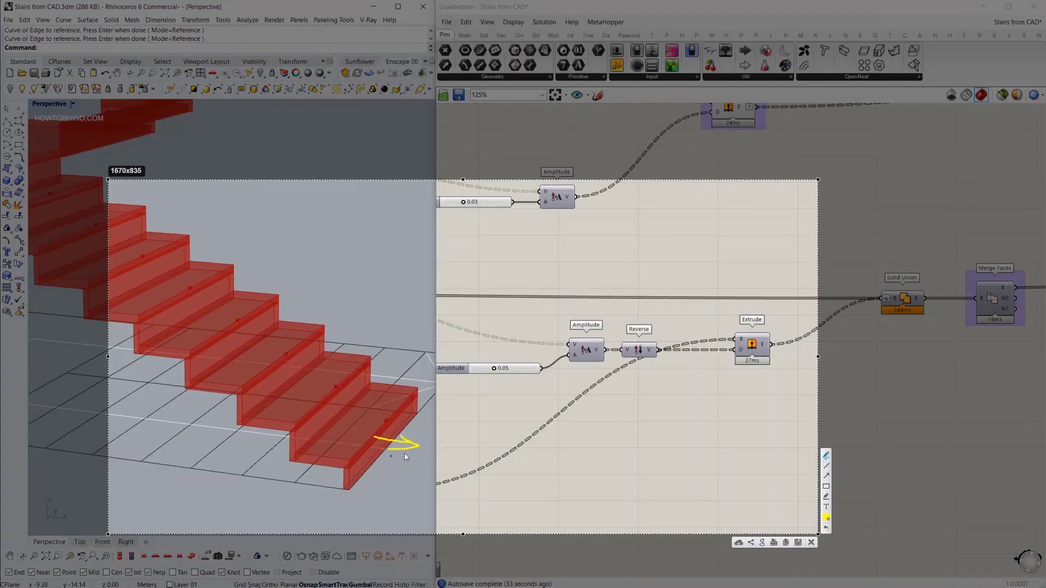
key("Escape")
Turn on the preview of the Extrude fed by Cull Pattern and inspect its blocks along the tread edges
left_click(749, 344)
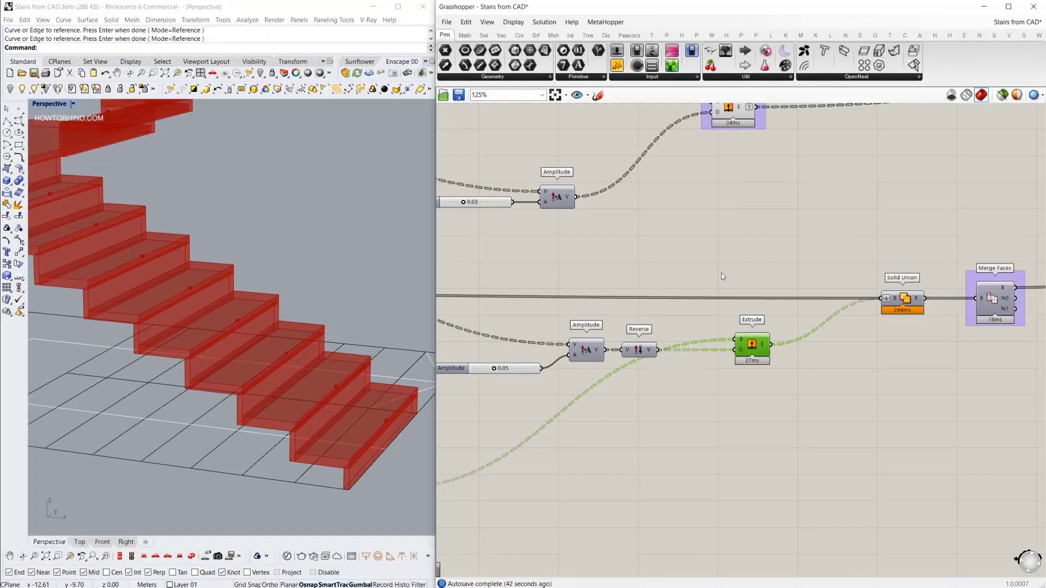
middle_click(721, 266)
left_click(733, 270)
right_click_drag(250, 359, 251, 332)
scroll(290, 295, "down", 4)
scroll(108, 240, "up", 5)
right_click_drag(108, 240, 137, 232)
scroll(725, 210, "down", 2)
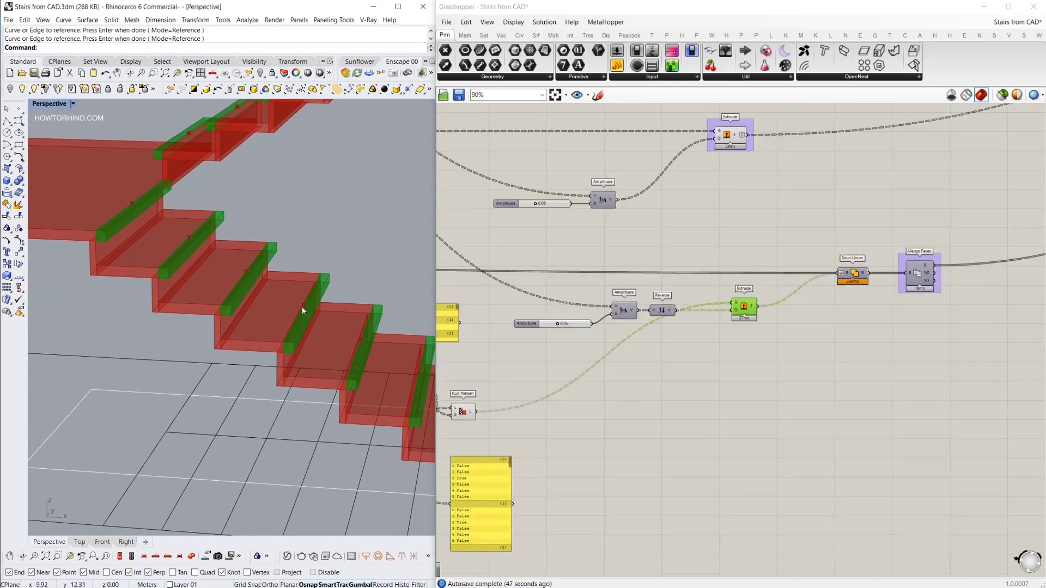
right_click_drag(302, 307, 244, 301)
right_click_drag(273, 349, 277, 359)
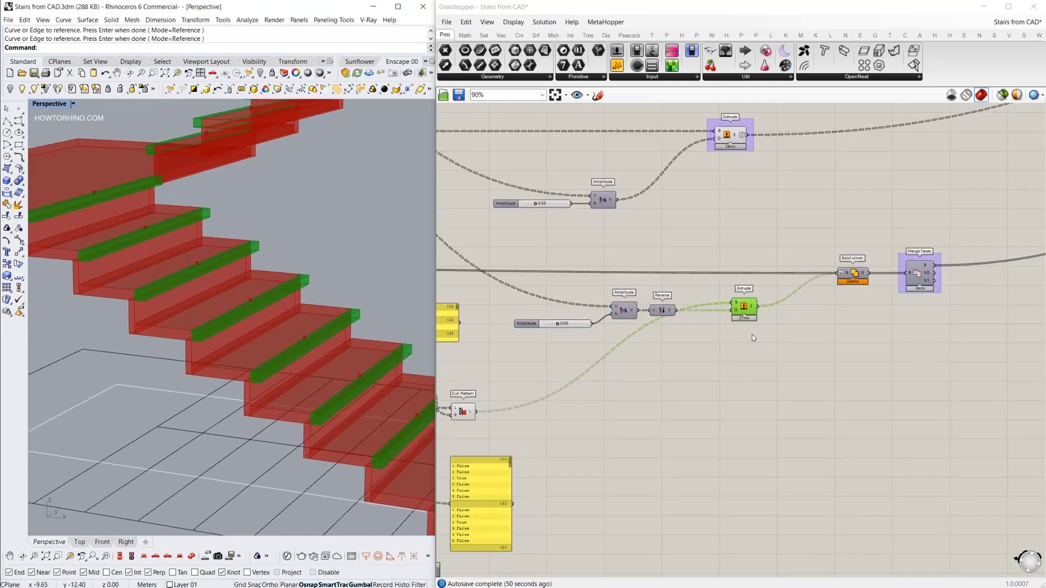
Highlight the main tread extrusion together with the edge blocks and follow both to the Solid Union component
scroll(752, 334, "down", 3)
right_click_drag(624, 342, 770, 342)
right_click_drag(525, 336, 831, 346)
right_click_drag(536, 308, 853, 338)
right_click_drag(568, 303, 786, 301)
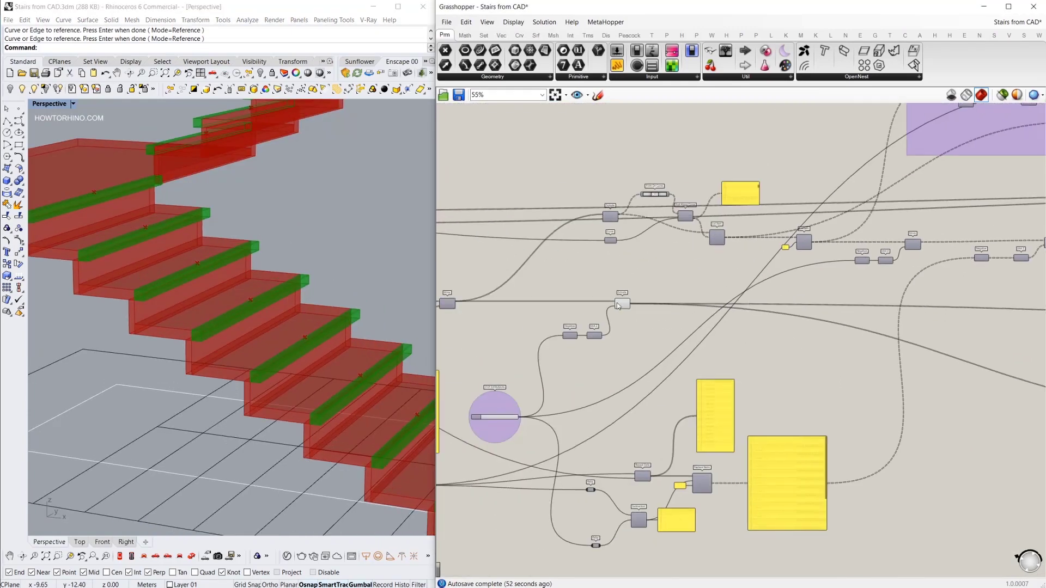
left_click(625, 305)
right_click_drag(287, 327, 270, 321)
scroll(271, 322, "down", 4)
right_click_drag(780, 331, 463, 312)
right_click_drag(986, 357, 538, 344)
scroll(944, 329, "up", 3)
right_click_drag(945, 329, 587, 364)
scroll(780, 334, "up", 3)
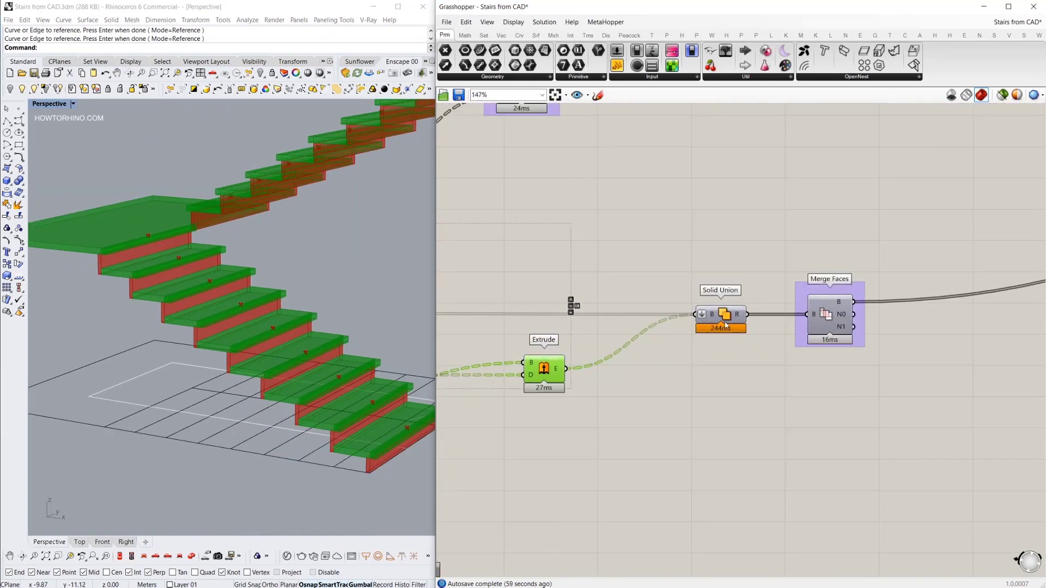
left_click(725, 315)
Turn off the preview of the two groups of components leading up to Solid Union
scroll(809, 358, "down", 3)
scroll(808, 358, "down", 4)
left_click_drag(789, 371, 567, 484)
right_click(493, 339)
left_click(502, 354)
right_click_drag(504, 358, 719, 342)
scroll(726, 380, "down", 3)
left_click_drag(627, 453, 485, 328)
right_click(486, 284)
left_click(507, 301)
Inspect the joined treads at Solid Union and turn on the preview of Merge Faces
scroll(479, 338, "up", 8)
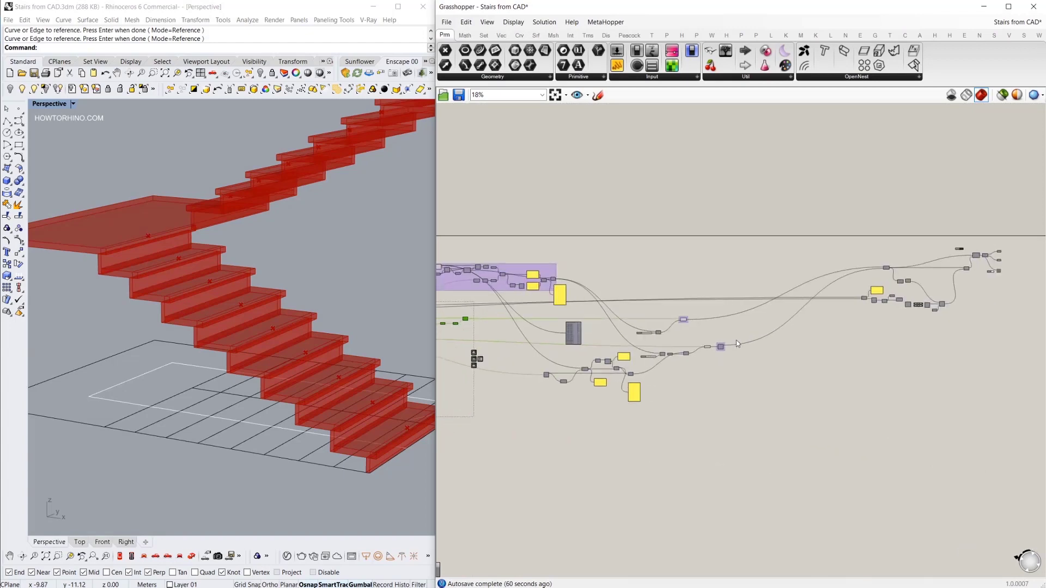
scroll(362, 356, "up", 6)
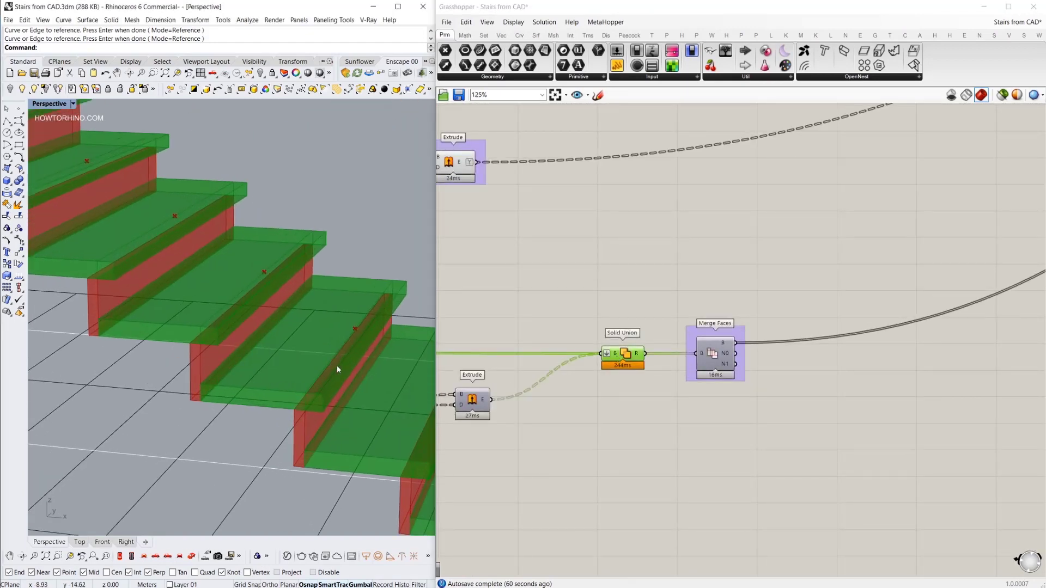
scroll(335, 325, "down", 3)
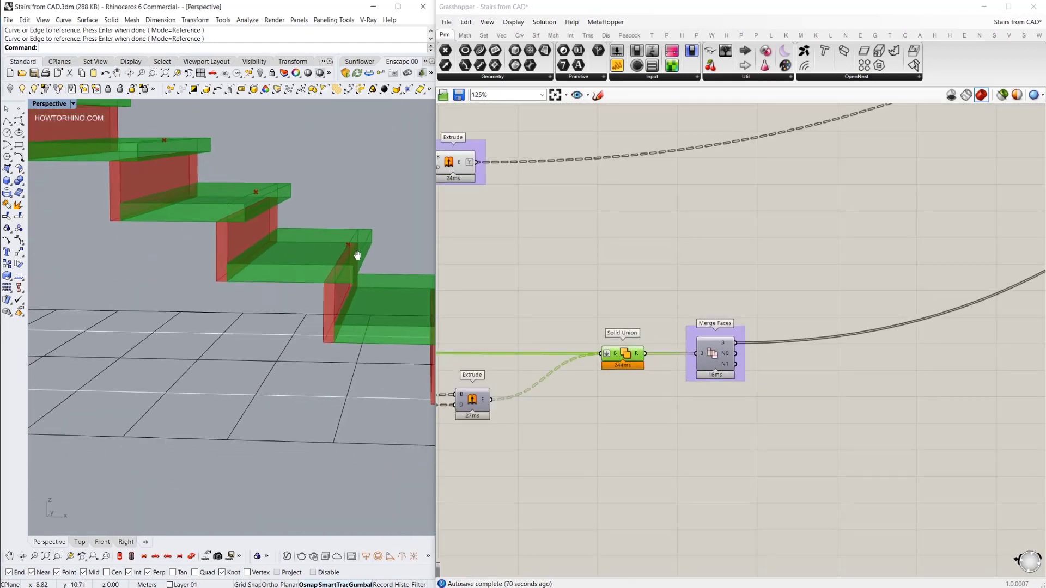
left_click(716, 354)
right_click(689, 262)
left_click(700, 266)
Turn off the preview of Solid Union and inspect the merged treads on the stairs
left_click_drag(632, 412, 610, 332)
right_click_drag(593, 261, 596, 262)
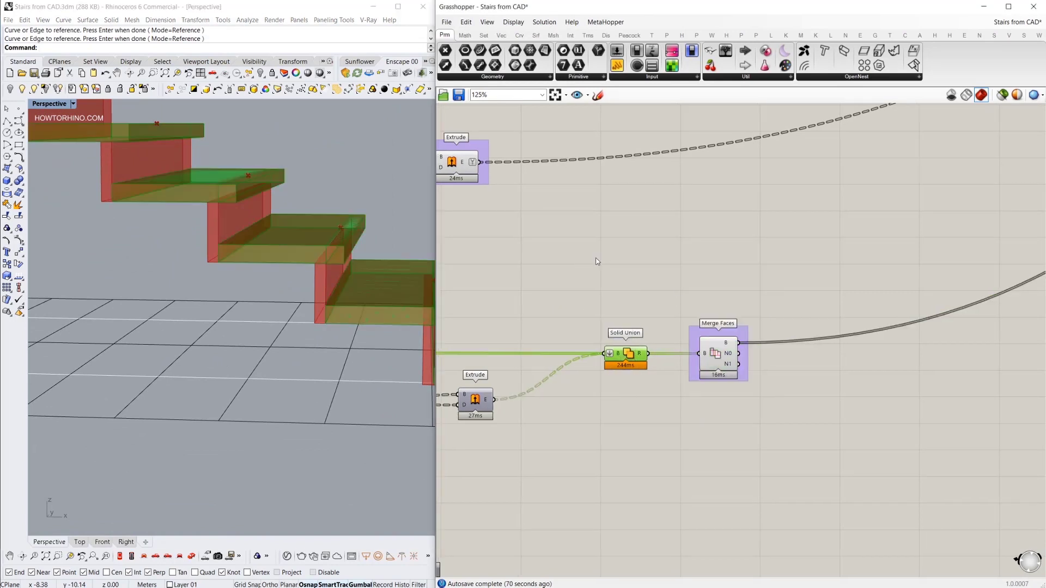
right_click(603, 264)
left_click(627, 271)
scroll(310, 322, "down", 3)
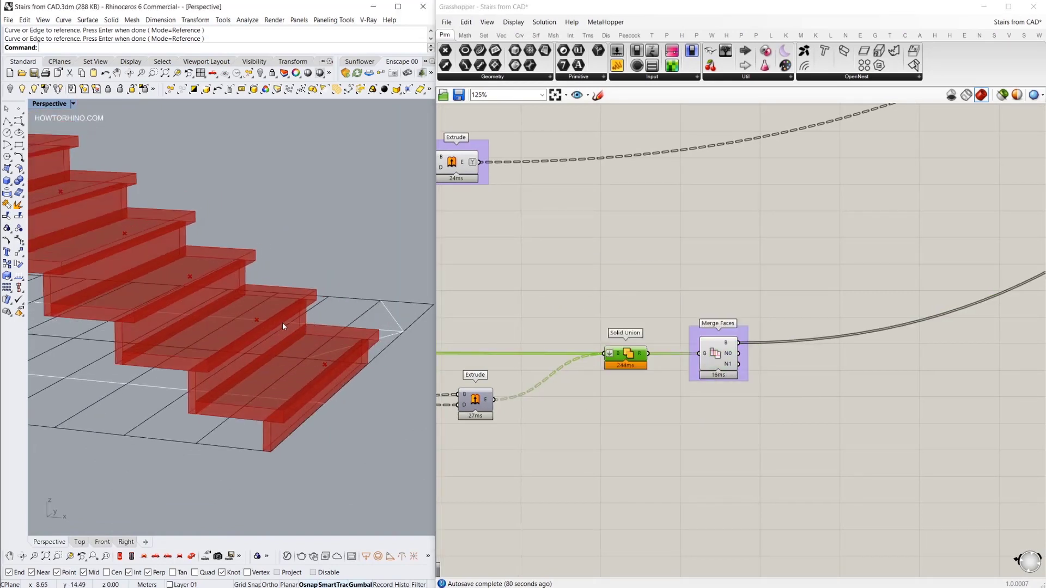
right_click_drag(282, 326, 304, 304)
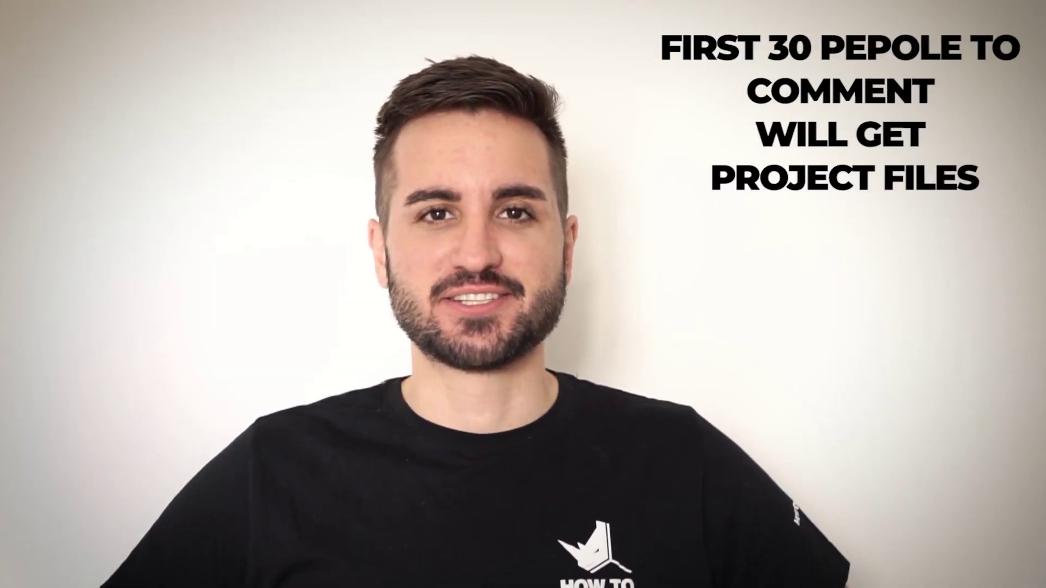
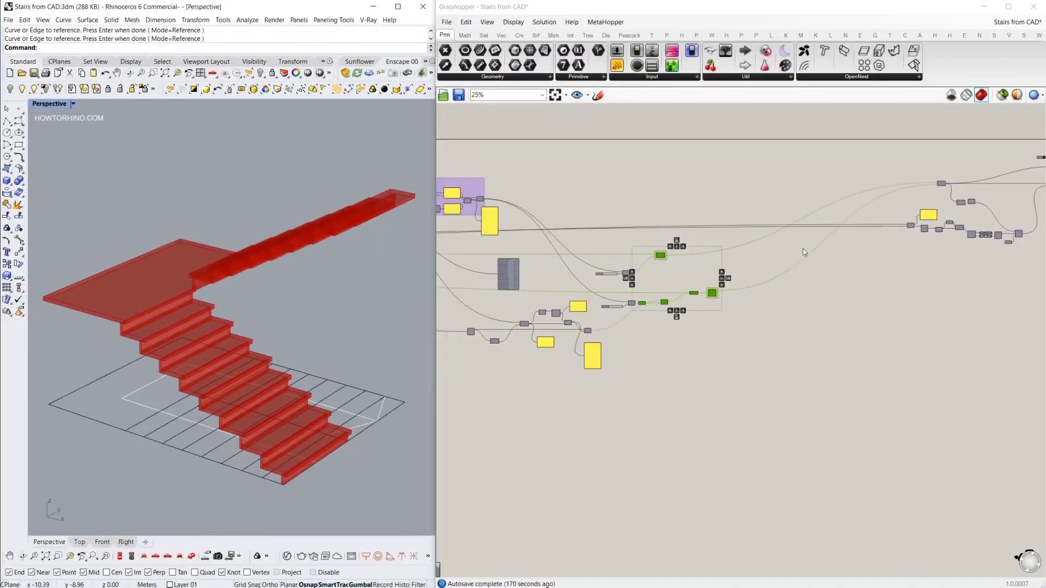
Flip the Boolean Toggle near the Mirror component back and forth, leaving it at True to mirror the stairs
scroll(794, 228, "down", 3)
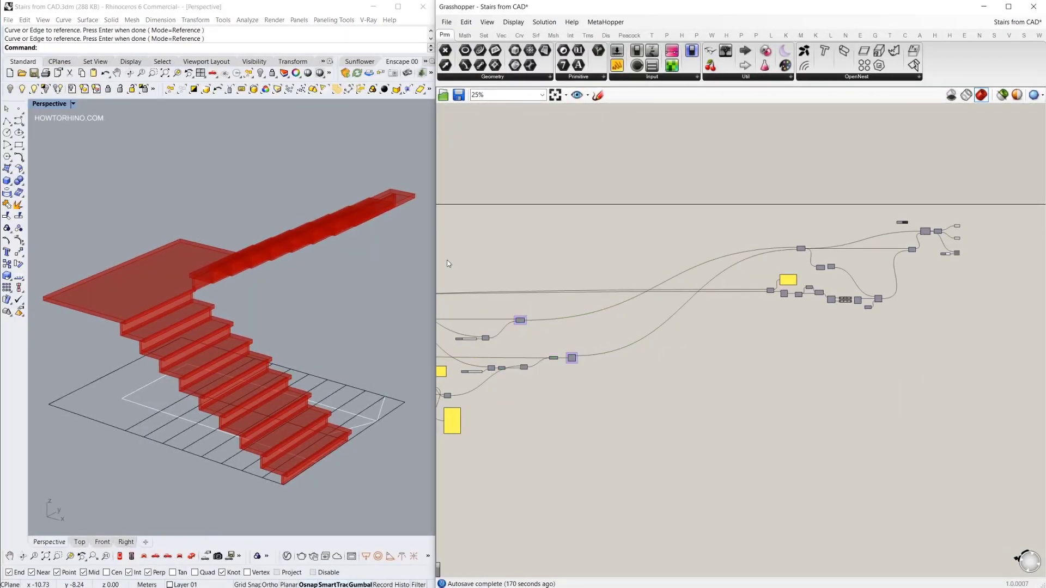
scroll(902, 221, "up", 10)
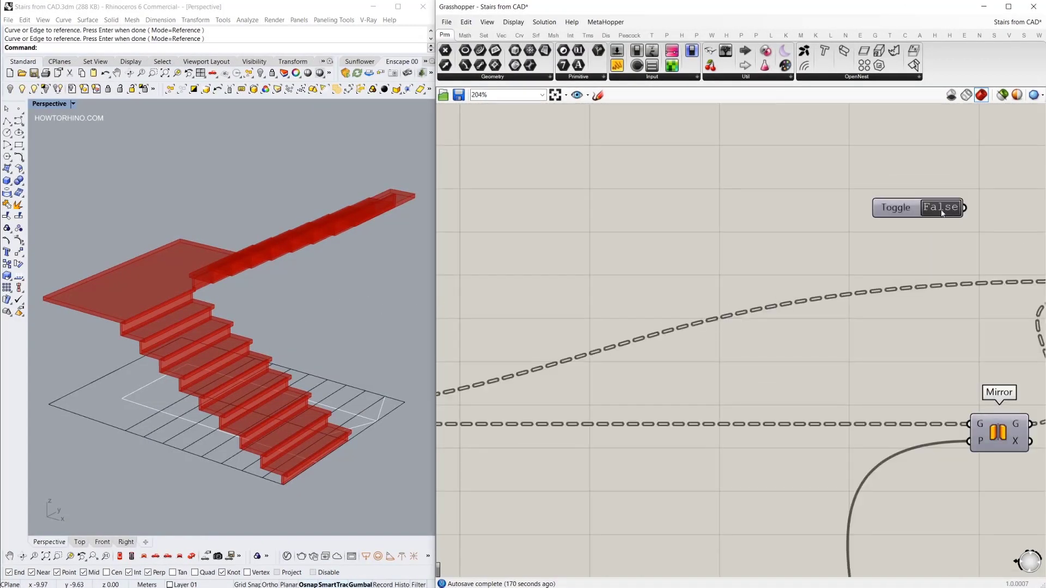
double_click(943, 208)
double_click(944, 212)
double_click(943, 208)
scroll(852, 201, "down", 5)
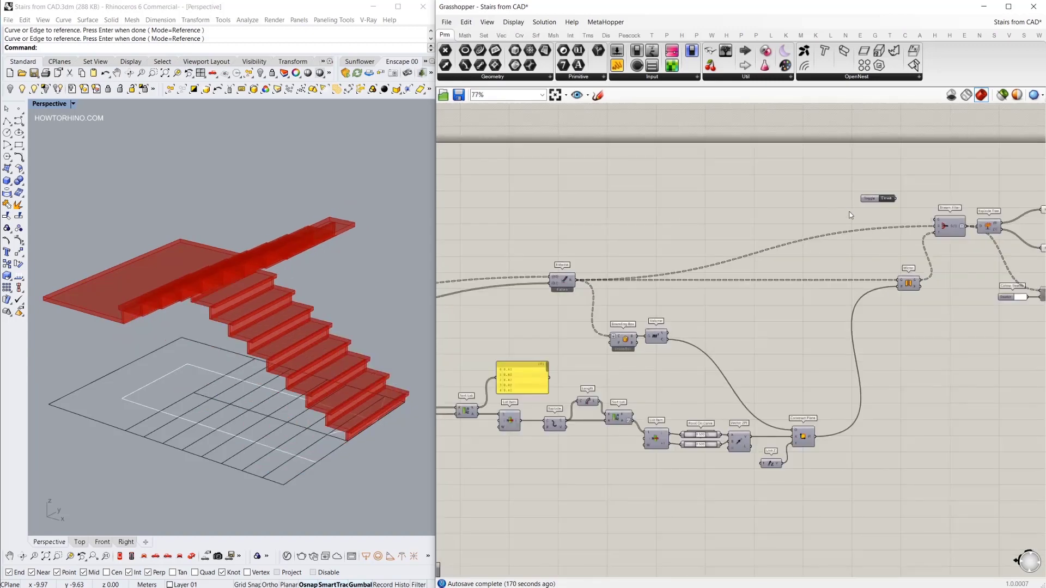
Turn on the preview of the Merge Faces component in the purple group to show the unmirrored treads
right_click_drag(644, 305, 832, 256)
right_click_drag(521, 320, 975, 197)
right_click_drag(448, 354, 658, 308)
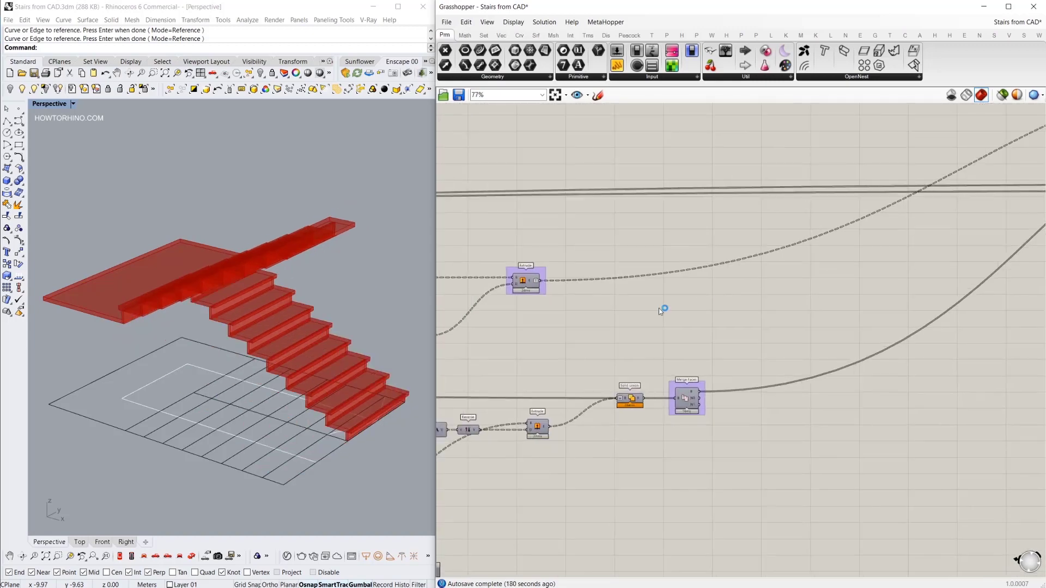
left_click(528, 283)
left_click(681, 398)
middle_click(685, 337)
left_click(703, 343)
left_click(621, 308)
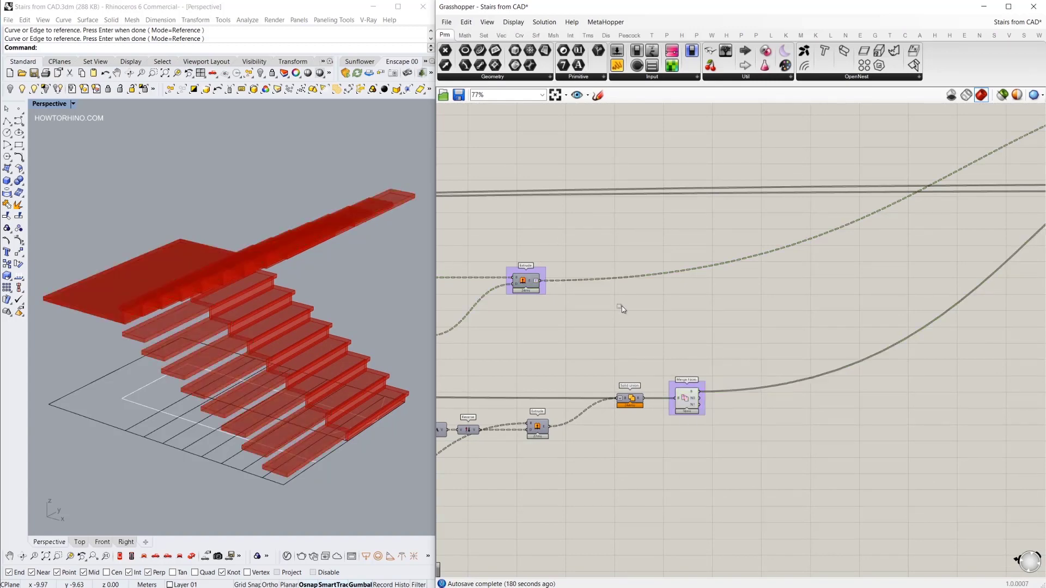
Toggle the preview of the purple-grouped Extrude component and turn on the preview of the Bounding Box around the entwined stairs
right_click(528, 282)
left_click(545, 243)
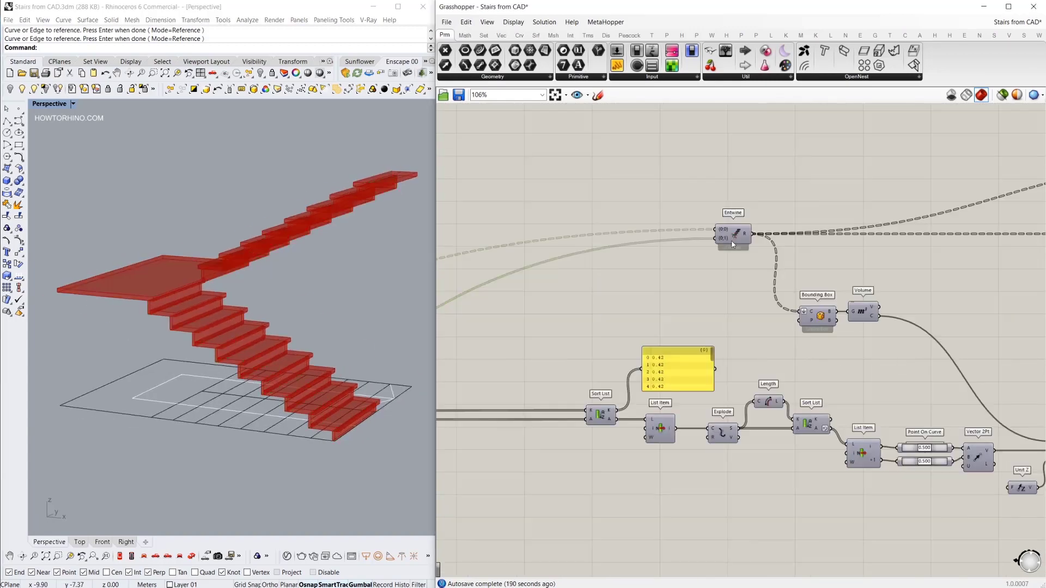
left_click(734, 234)
middle_click(651, 169)
left_click(676, 177)
mouse_move(239, 327)
right_mouse_down()
mouse_move(305, 316)
mouse_move(223, 332)
right_mouse_up()
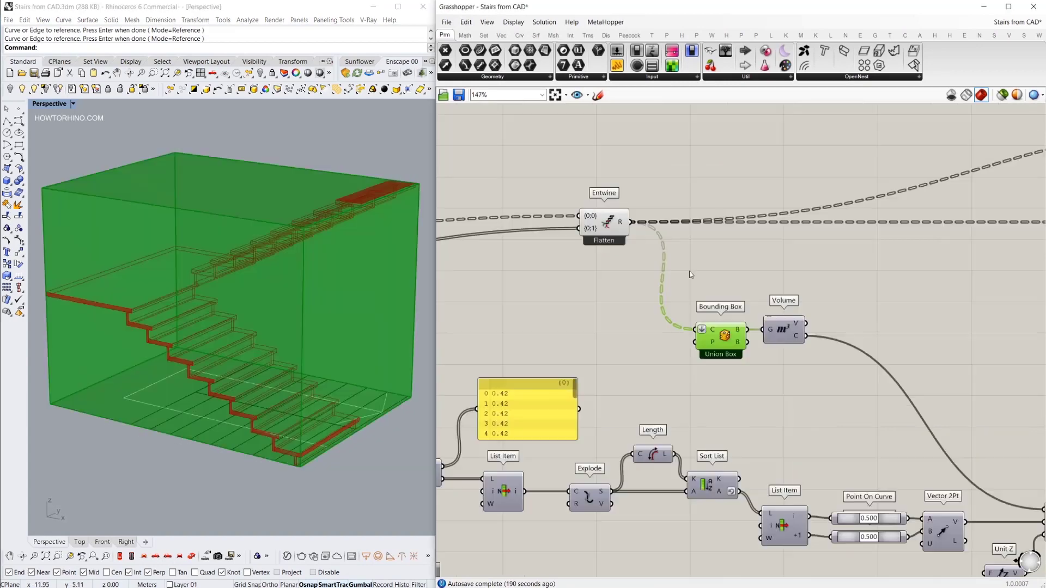
Turn off the Bounding Box preview and turn on the preview of Volume to show the box's centre point
middle_click(715, 174)
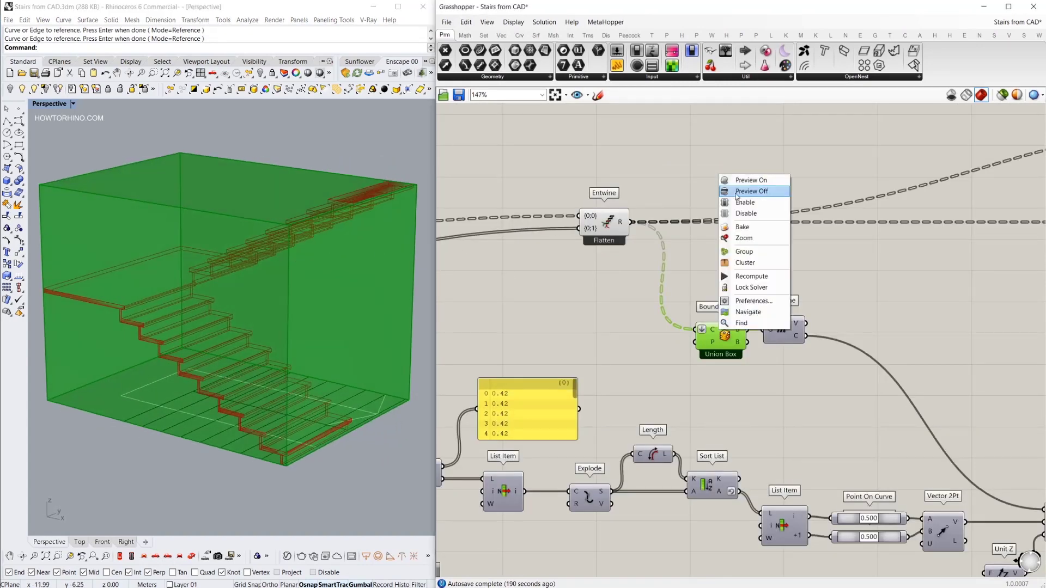
left_click(733, 186)
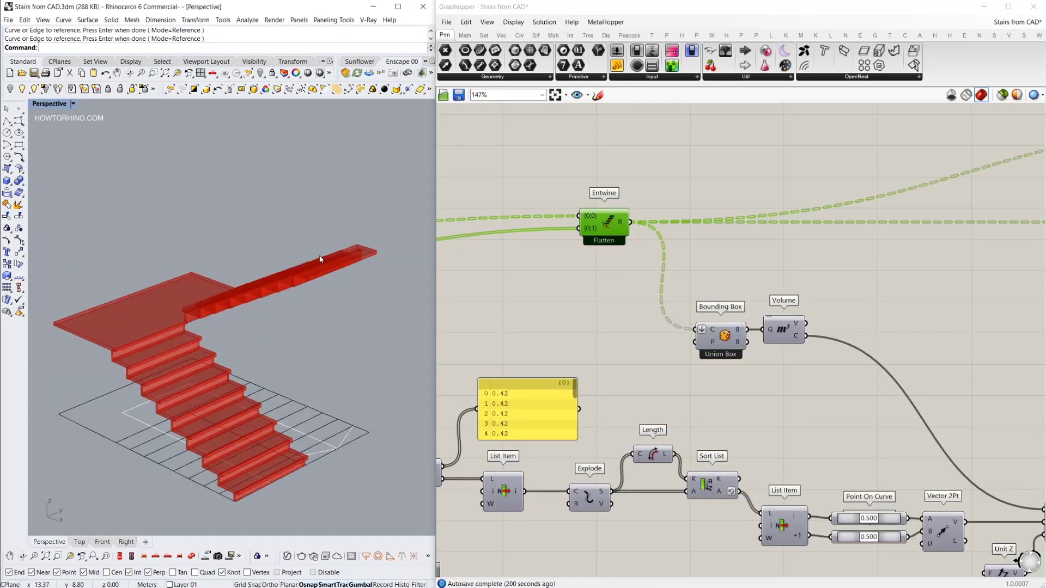
key("Print")
left_click_drag(61, 107, 539, 529)
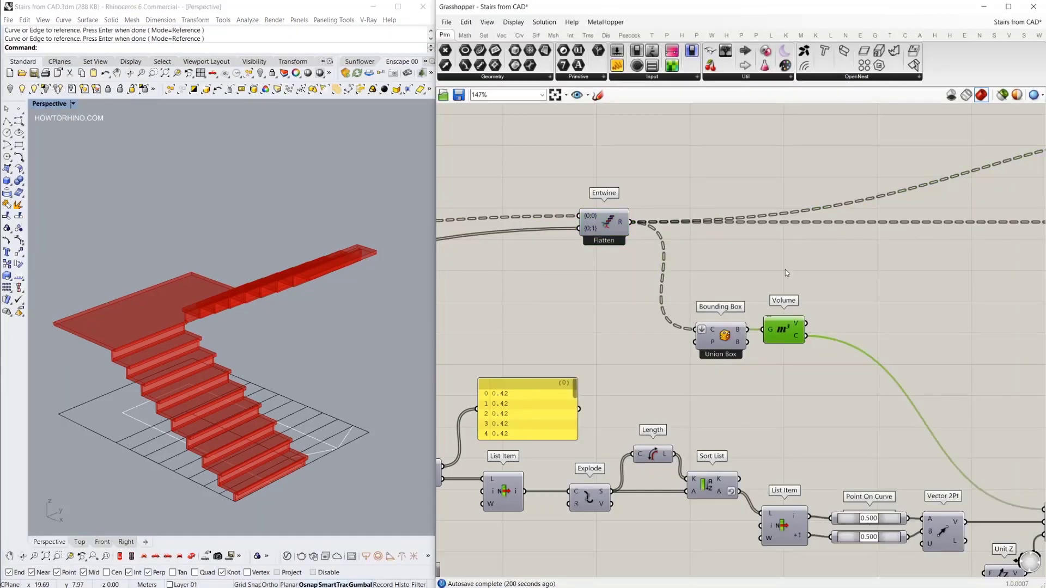
middle_click(785, 269)
left_click(806, 277)
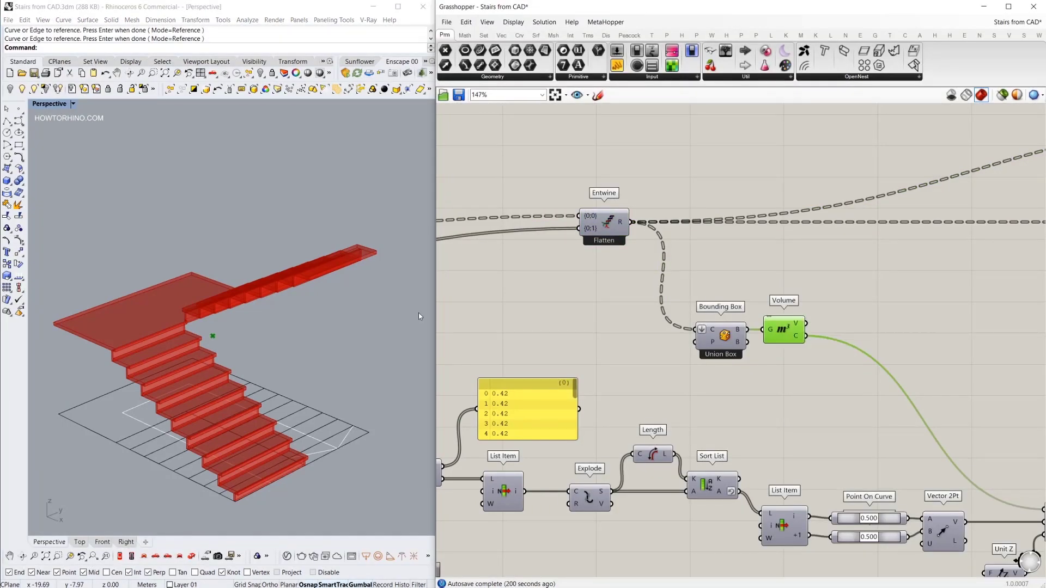
right_click_drag(213, 336, 167, 301)
Turn the Bounding Box preview back on to view the box together with its centre point
left_click(723, 344)
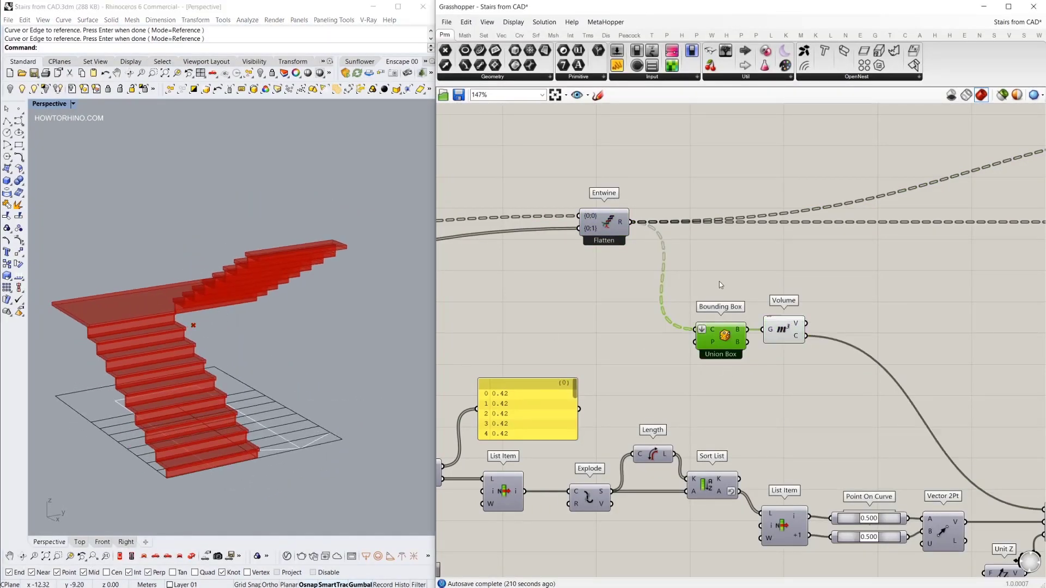
right_click(719, 273)
left_click(733, 279)
right_click_drag(314, 285, 278, 305)
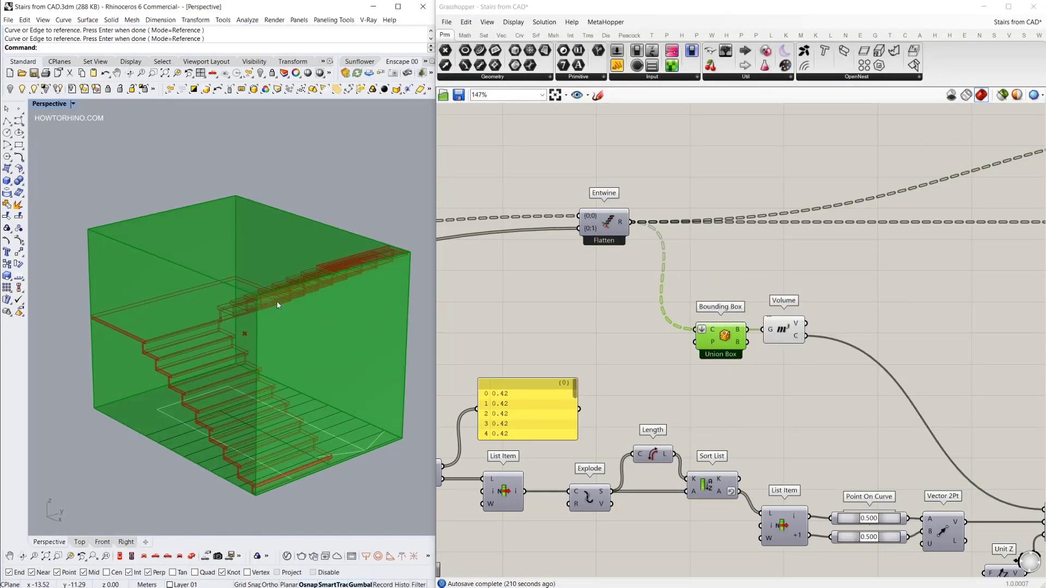
Capture the view, sketch the vertical mirror plane and axis lines through the box's centre in yellow, and discard the markup
key("Print")
left_click_drag(57, 139, 945, 524)
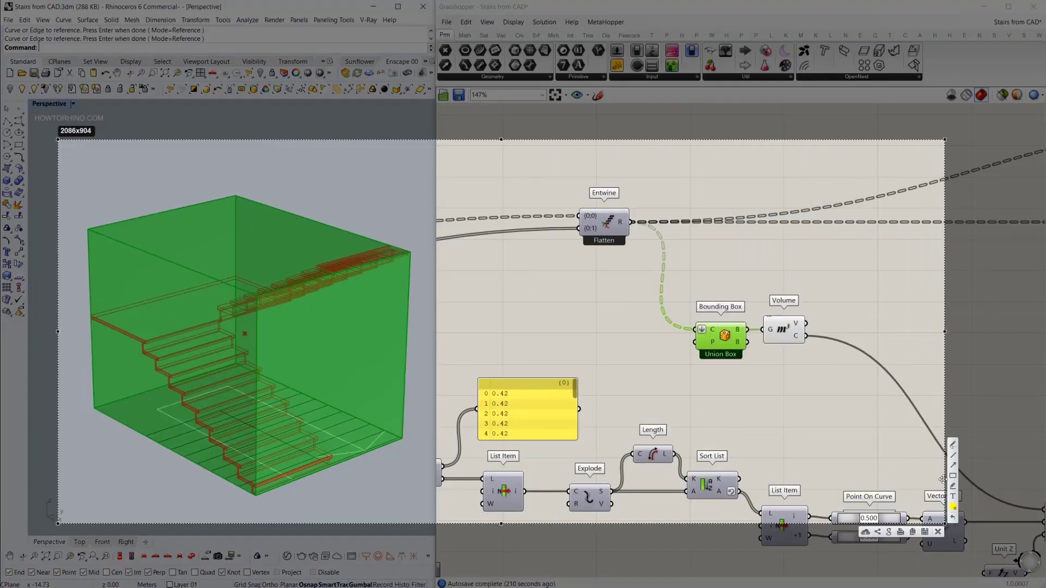
left_click(953, 446)
mouse_move(244, 331)
left_mouse_down()
mouse_move(219, 326)
mouse_move(267, 325)
mouse_move(235, 342)
mouse_move(254, 322)
mouse_move(243, 336)
left_mouse_up()
left_click_drag(245, 332, 251, 337)
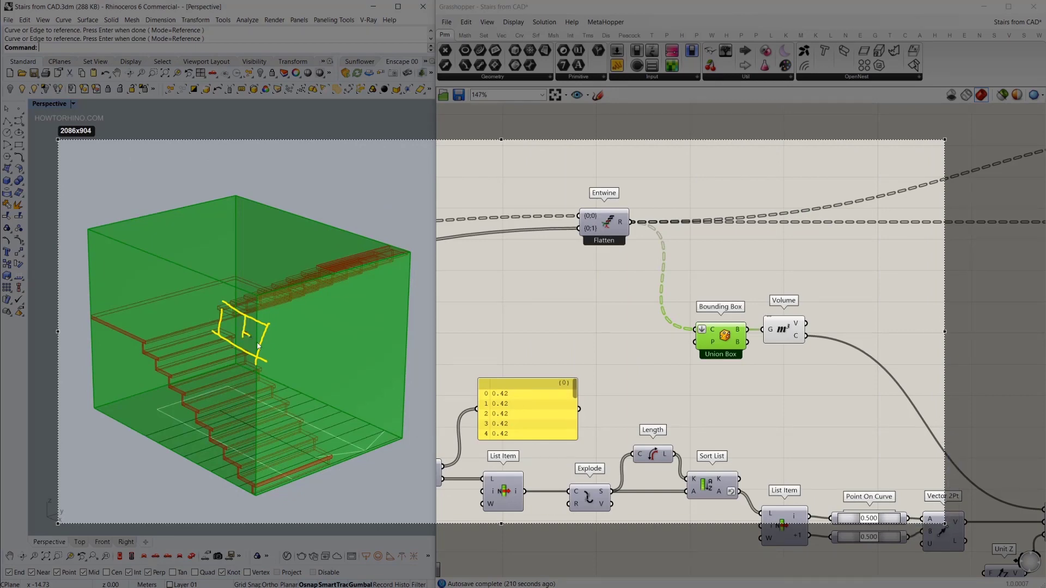
left_click_drag(250, 337, 260, 345)
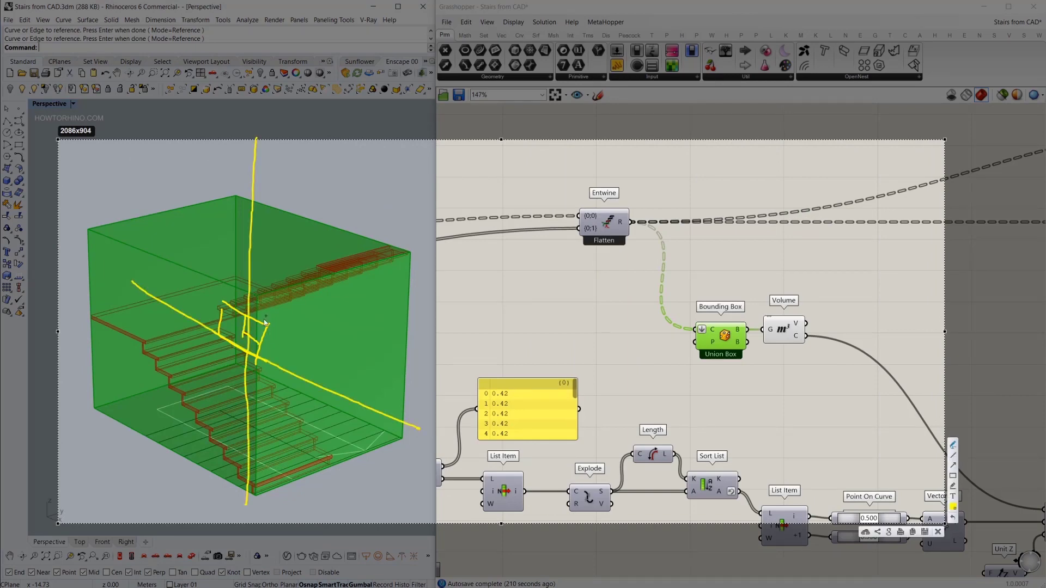
left_click_drag(267, 324, 229, 369)
key("Escape")
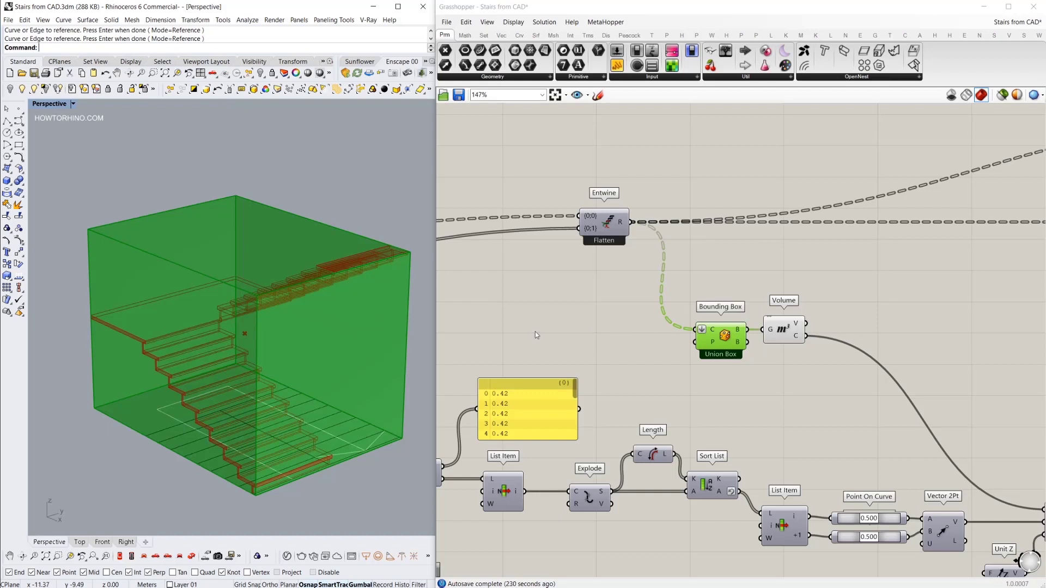
Select the tread Sort List, capture the view, and outline the bottom tread and the landing's footprint in yellow
right_click_drag(636, 391, 665, 320)
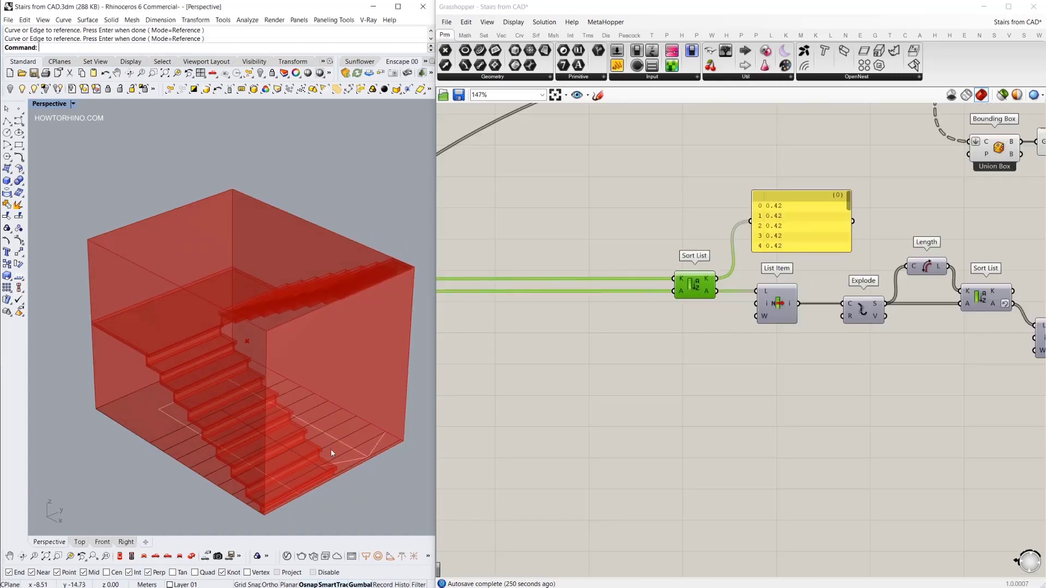
right_click_drag(332, 449, 314, 408)
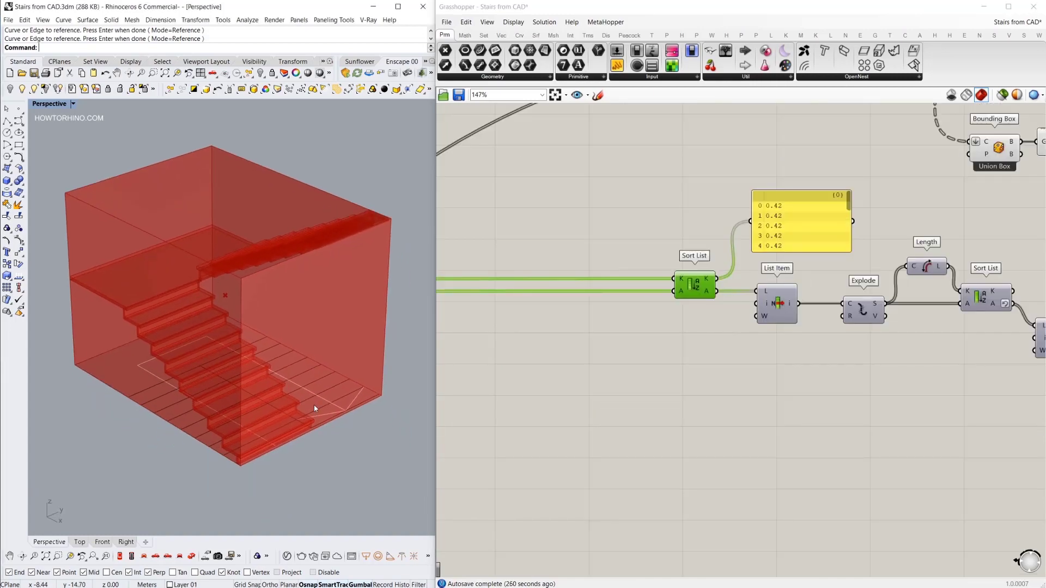
key("Print")
left_click_drag(31, 144, 752, 537)
mouse_move(229, 456)
left_mouse_down()
mouse_move(240, 466)
mouse_move(315, 428)
mouse_move(251, 435)
mouse_move(224, 451)
left_mouse_up()
mouse_move(65, 352)
left_mouse_down()
mouse_move(131, 395)
mouse_move(228, 306)
mouse_move(90, 375)
mouse_move(228, 306)
left_mouse_up()
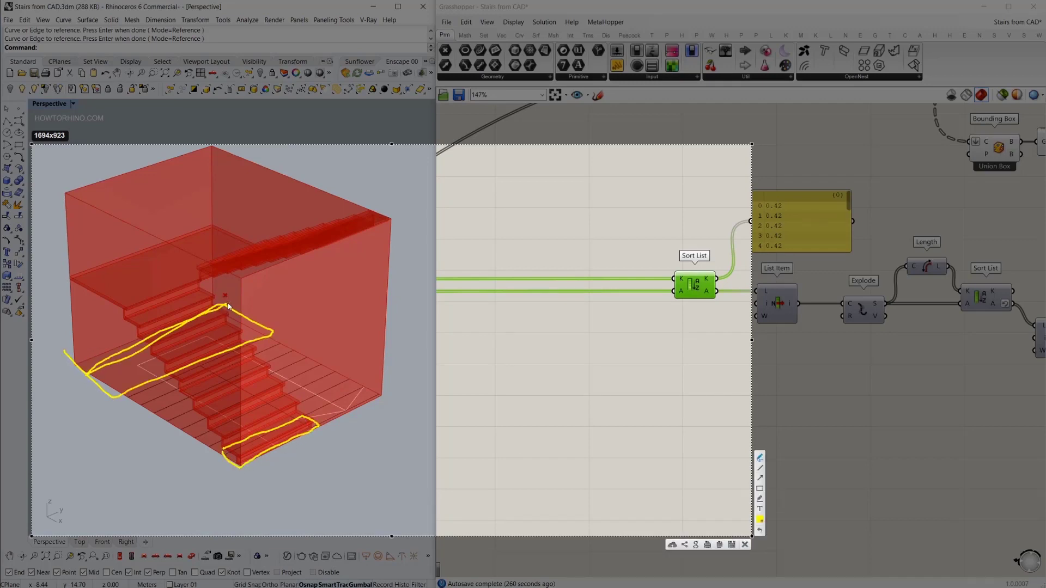
mouse_move(240, 420)
left_mouse_down()
mouse_move(354, 458)
mouse_move(278, 392)
left_mouse_up()
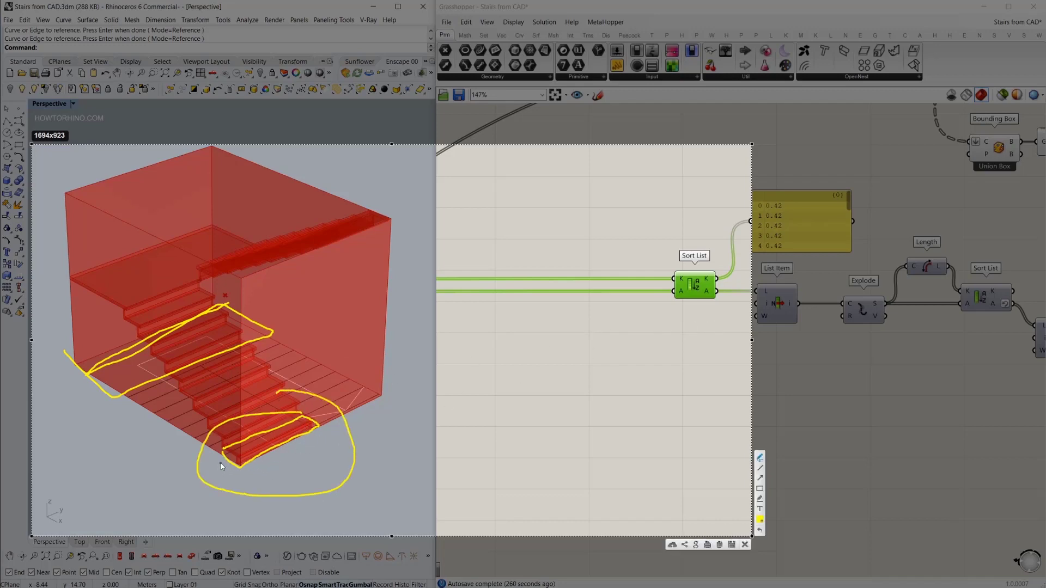
Mark the bottom tread's direction and the vertical mirror plane at the box's centre in red on the capture, and discard the markup
right_click(270, 427)
left_click_drag(221, 450, 308, 416)
mouse_move(236, 472)
left_mouse_down()
mouse_move(309, 429)
mouse_move(280, 451)
mouse_move(266, 434)
left_mouse_up()
mouse_move(225, 298)
left_mouse_down()
mouse_move(201, 292)
mouse_move(233, 227)
mouse_move(191, 312)
left_mouse_up()
left_click_drag(199, 211, 272, 247)
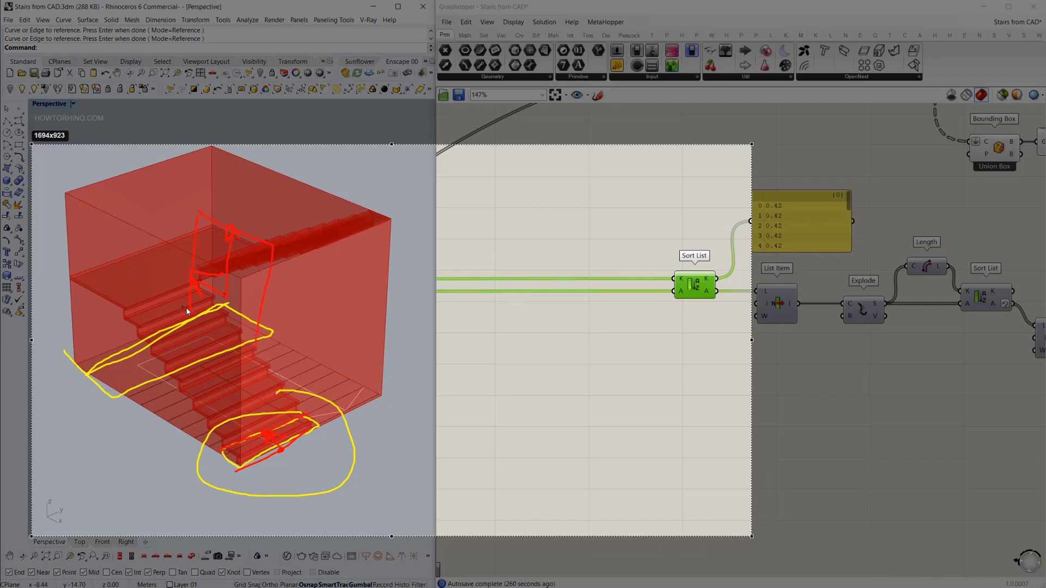
left_click_drag(187, 309, 266, 357)
left_click_drag(226, 292, 225, 293)
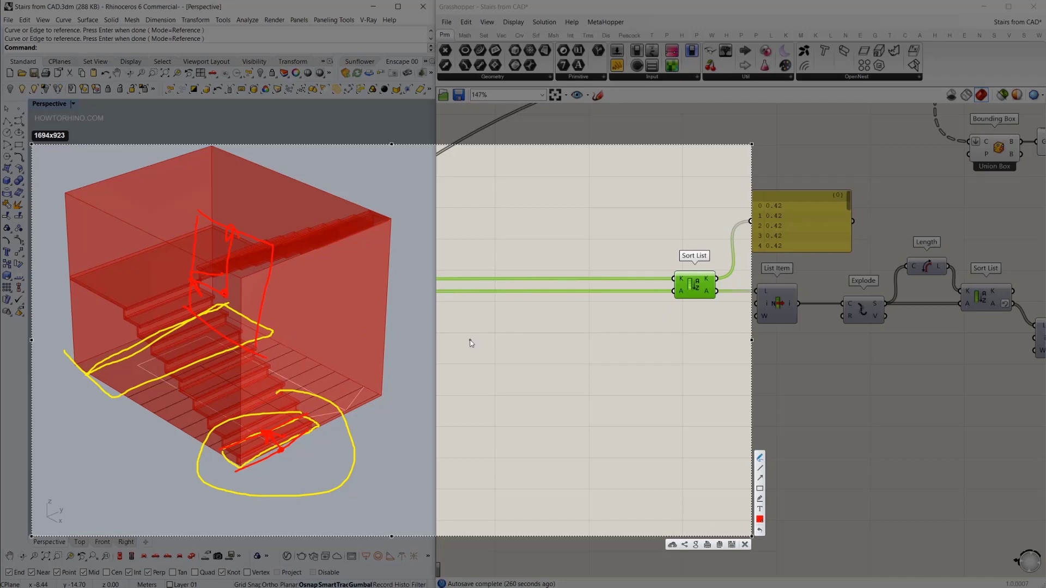
key("Escape")
Turn on the preview of the List Item after the tread Sort List to show the single tread it picks
right_click_drag(682, 325, 609, 318)
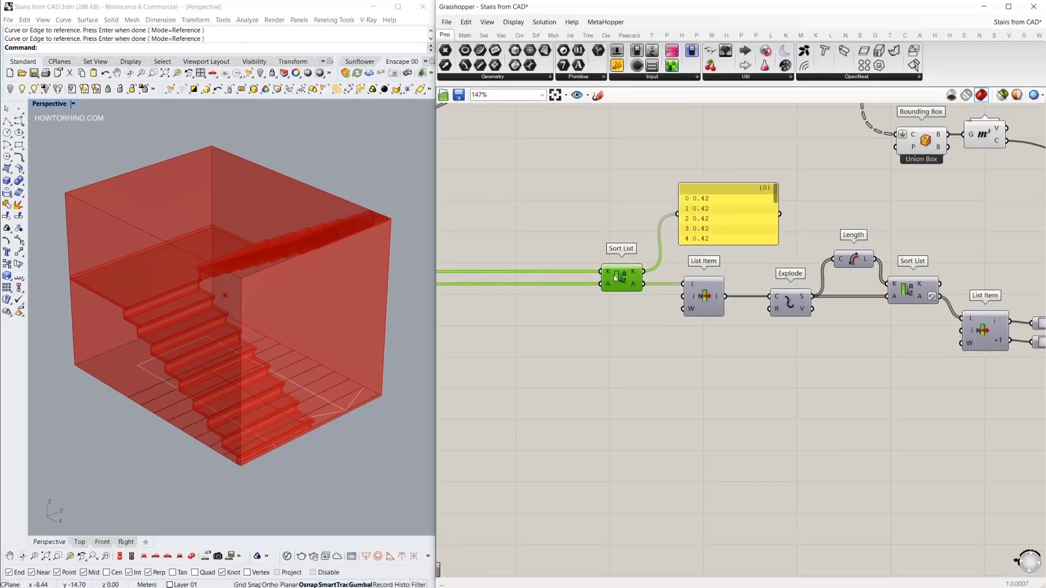
right_click_drag(620, 276, 676, 323)
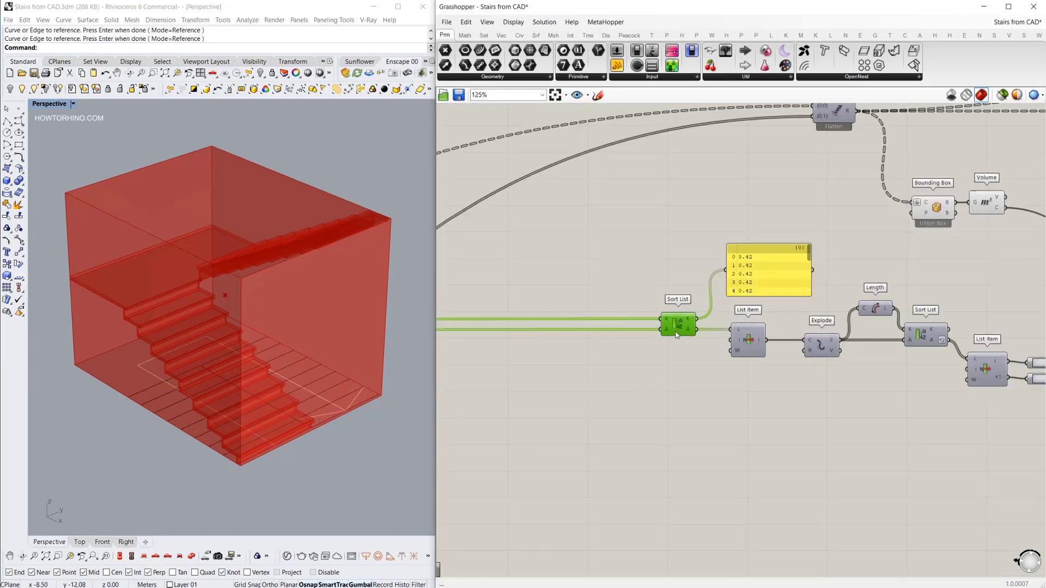
scroll(692, 327, "up", 2)
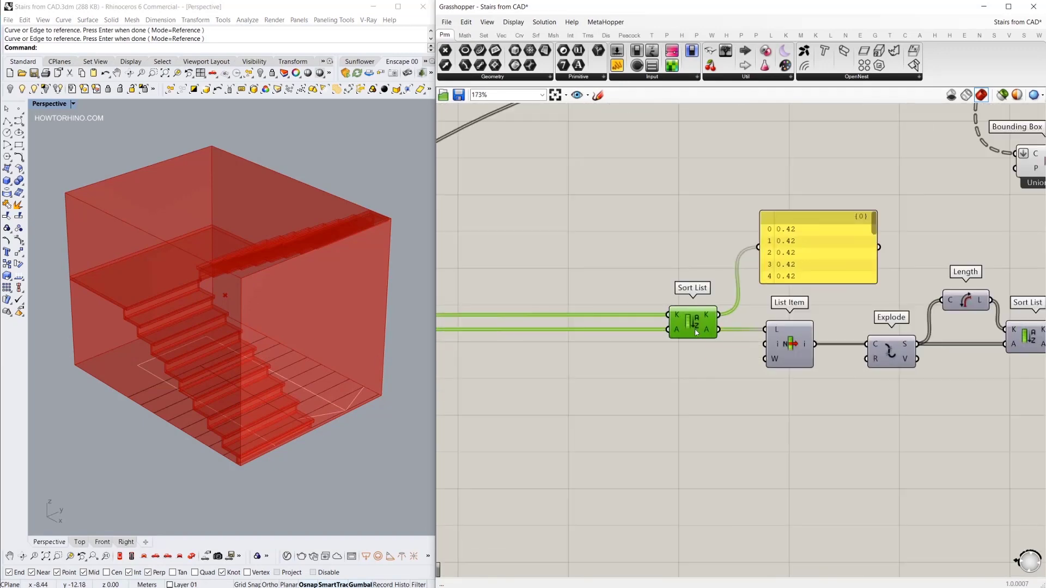
right_click_drag(785, 366, 628, 355)
left_click(633, 343)
right_click(656, 412)
left_click(676, 419)
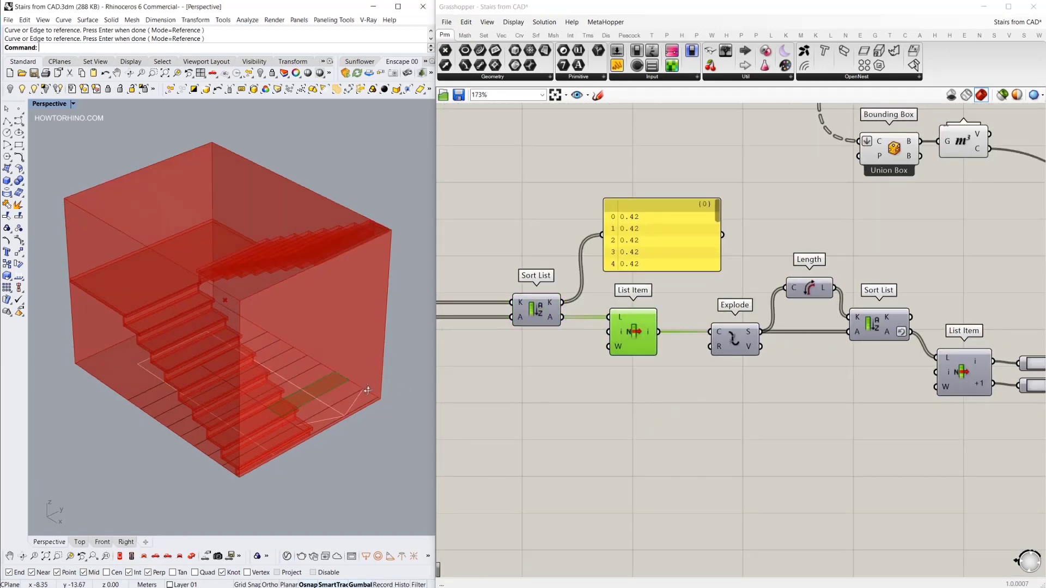
scroll(324, 396, "up", 4)
Turn on the preview of Explode and inspect the picked tread's edge segments on the plan
right_click_drag(762, 354, 594, 349)
left_click(581, 350)
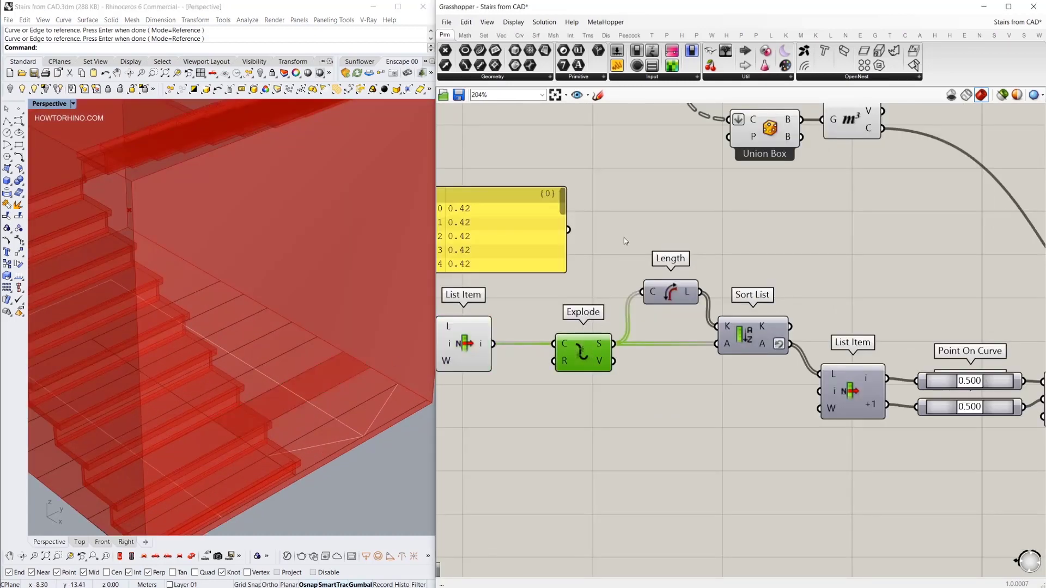
right_click(626, 238)
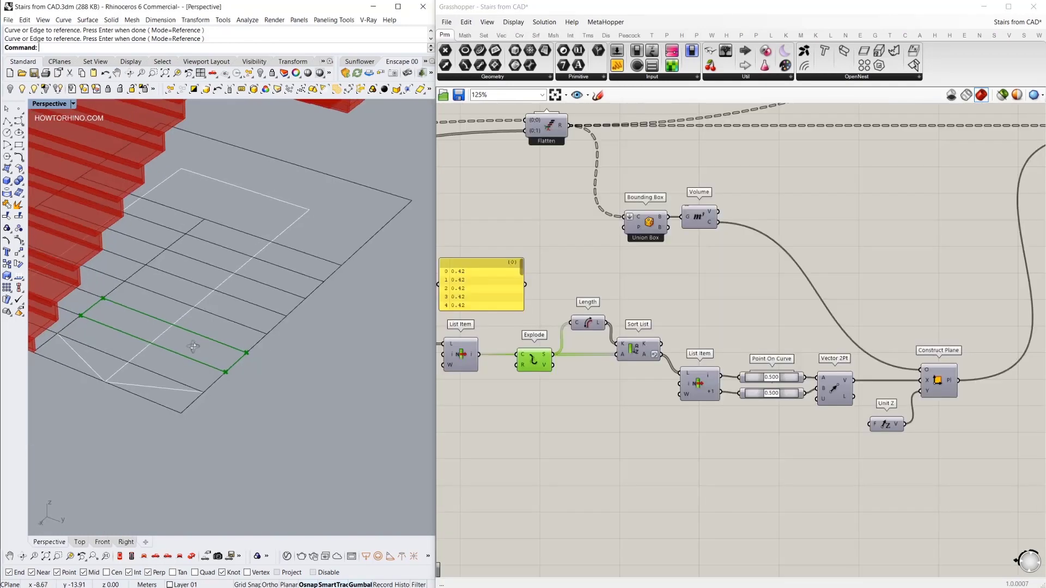
right_click_drag(193, 346, 168, 354)
scroll(643, 365, "up", 2)
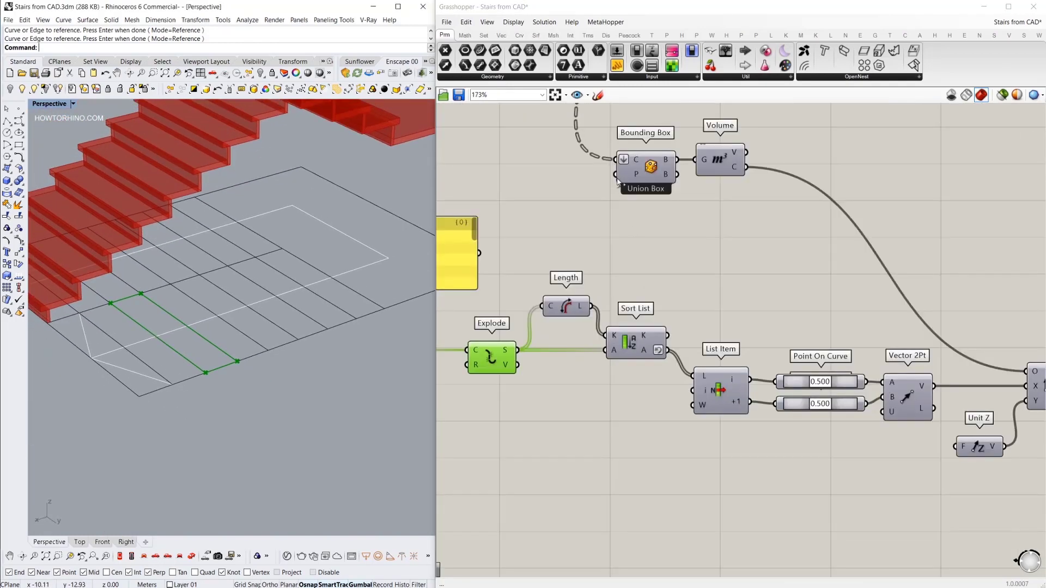
Add a Panel above the edge Sort List and connect the Sort List's K output to it
left_click(632, 94)
left_click(756, 289)
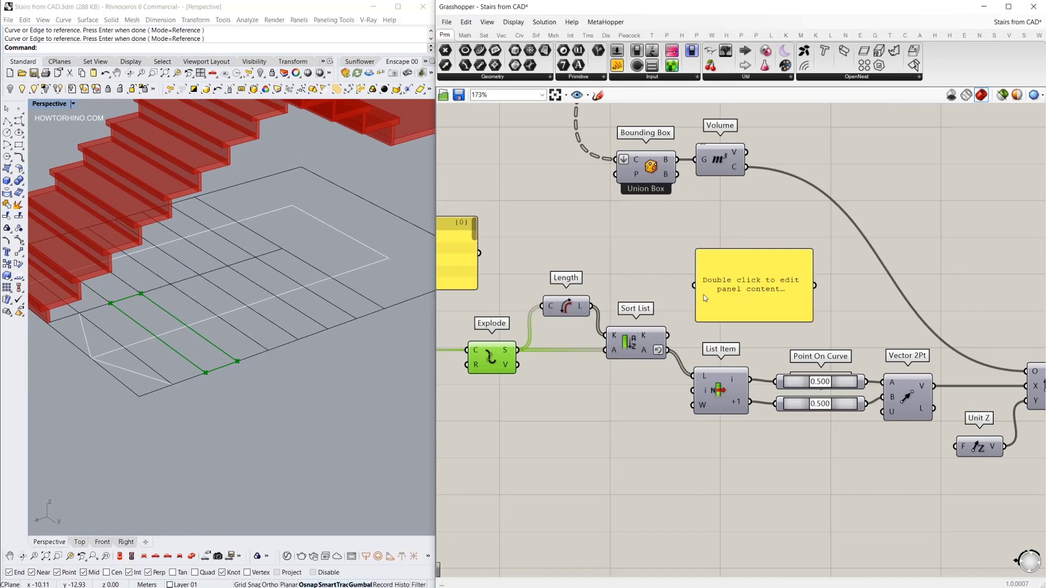
scroll(657, 350, "up", 2)
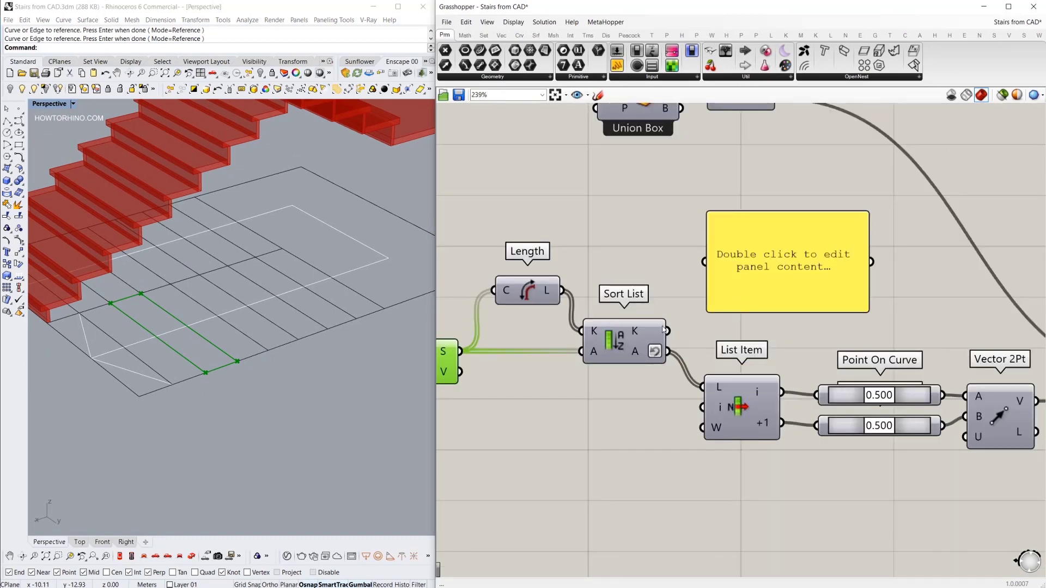
left_click_drag(669, 331, 704, 262)
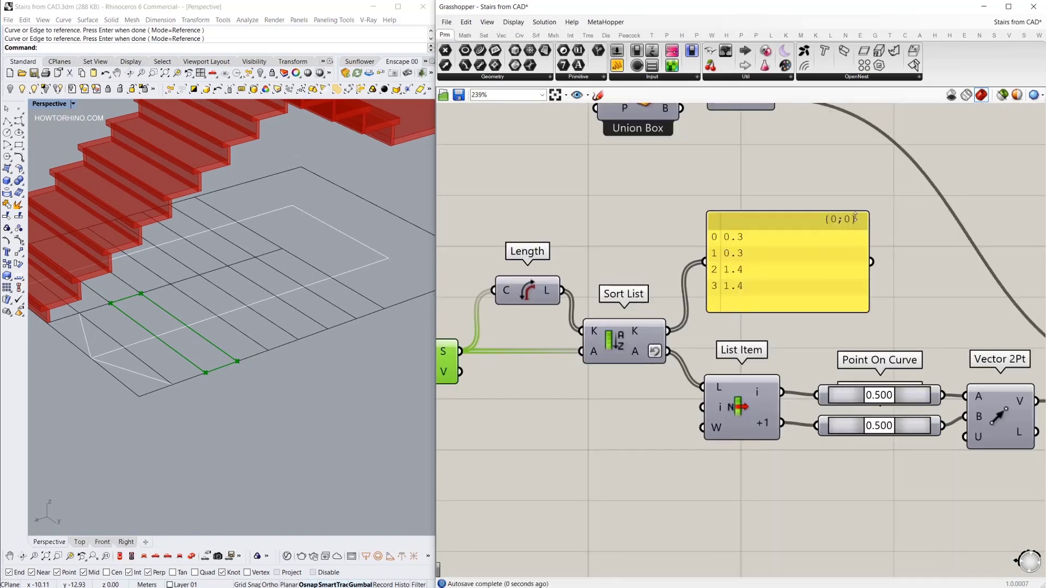
left_click_drag(790, 229, 815, 198)
Check the Reverse option on the edge Sort List's A output against the panel of sorted lengths
right_click(655, 354)
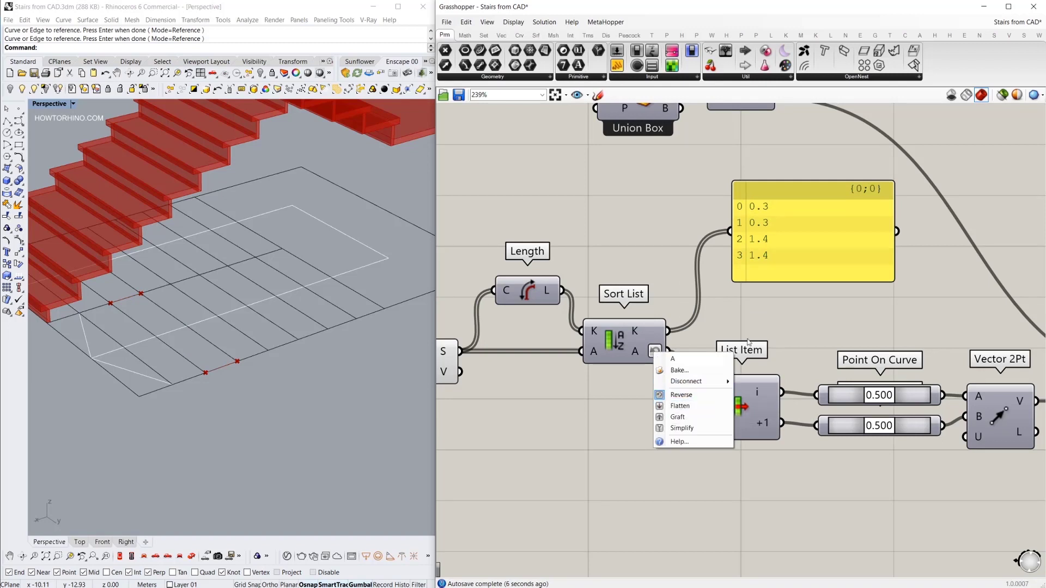
left_click(755, 319)
left_click_drag(761, 215, 754, 232)
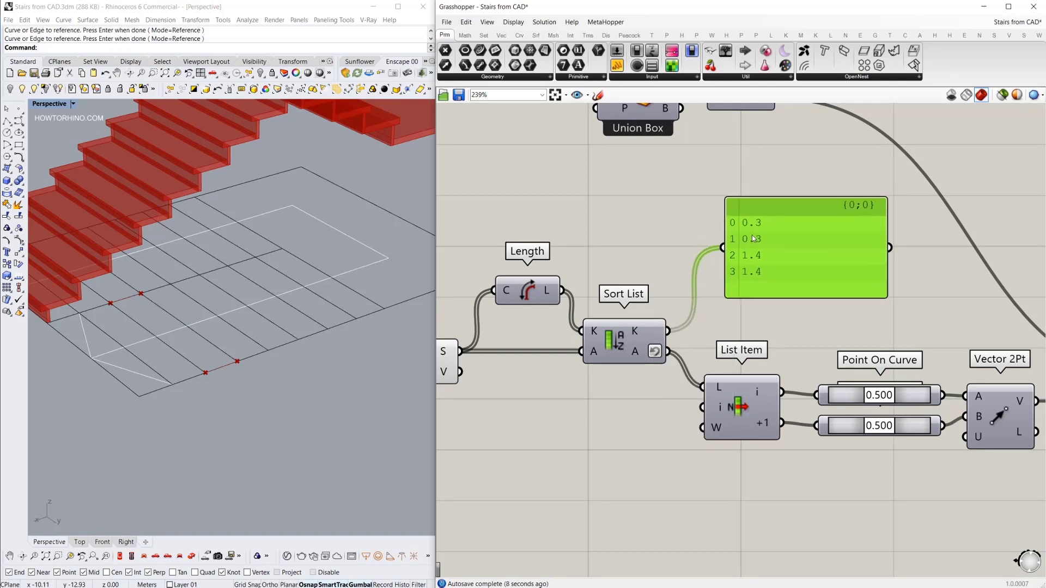
right_click_drag(708, 280, 664, 242)
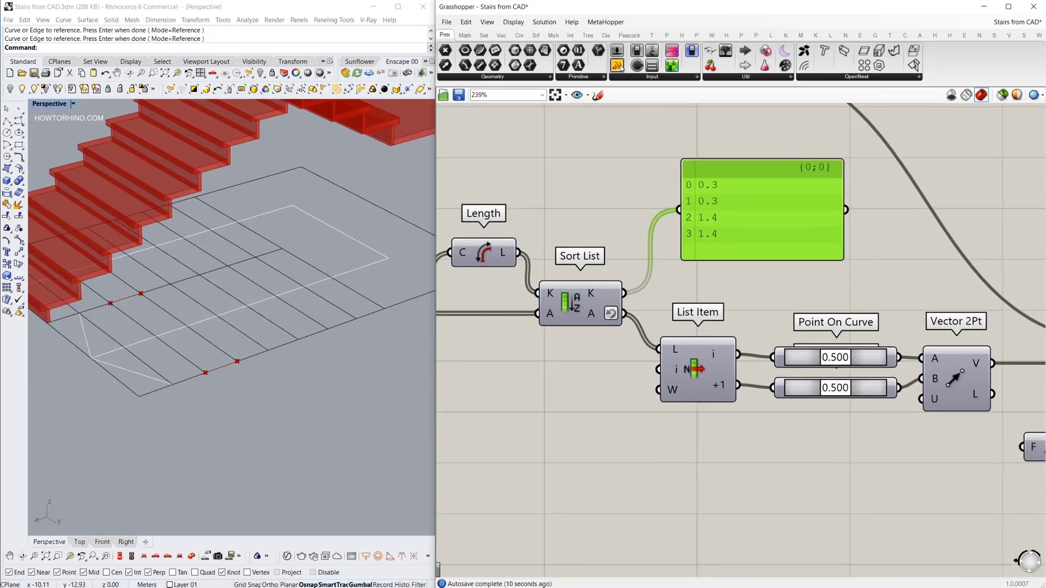
Turn on the preview of the List Item before Point On Curve and examine its i and +1 outputs up close
left_click(706, 371)
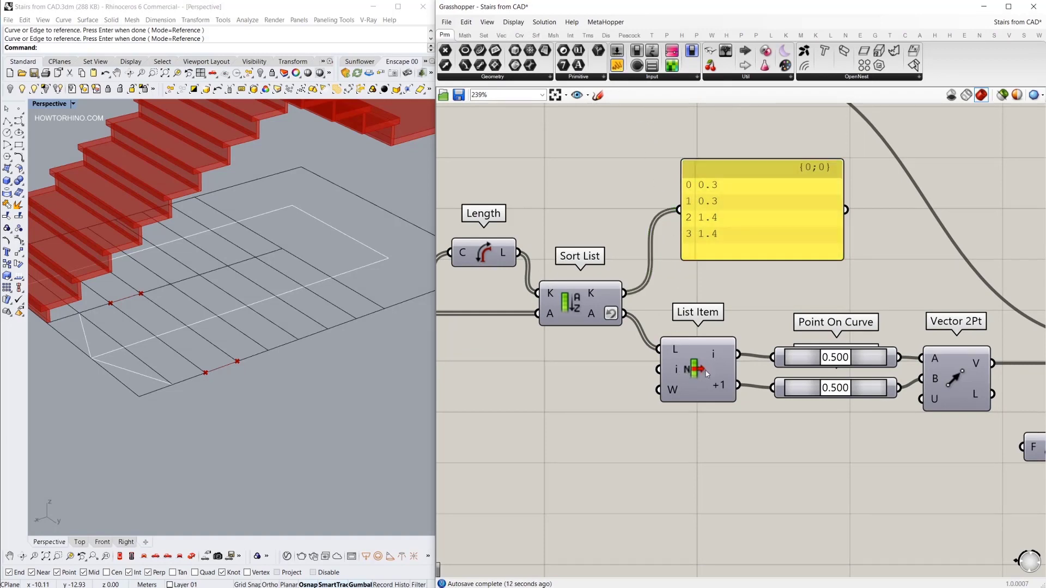
right_click(724, 291)
left_click(730, 297)
right_click_drag(243, 307, 266, 315)
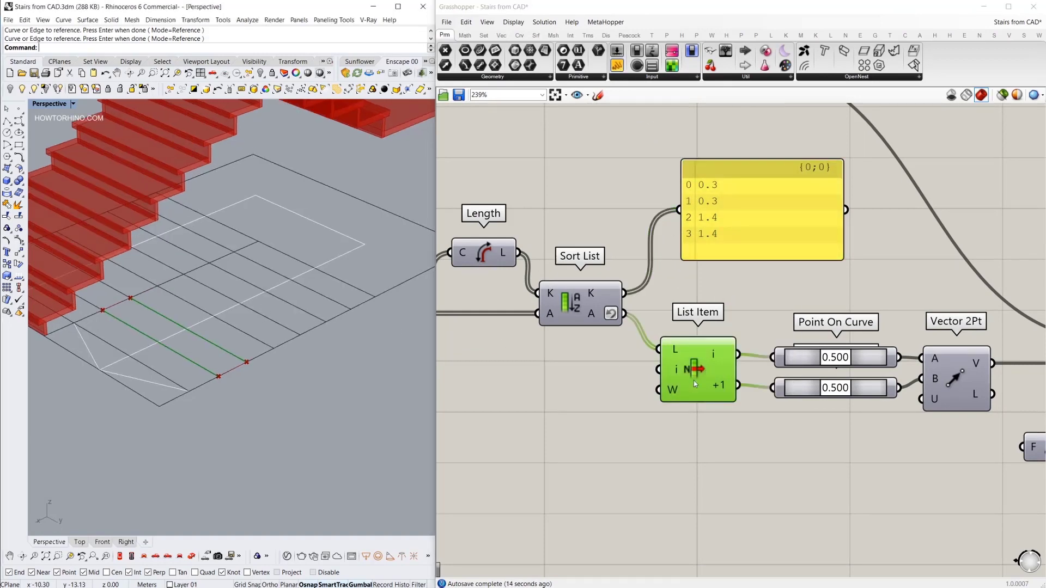
right_click_drag(841, 373, 686, 348)
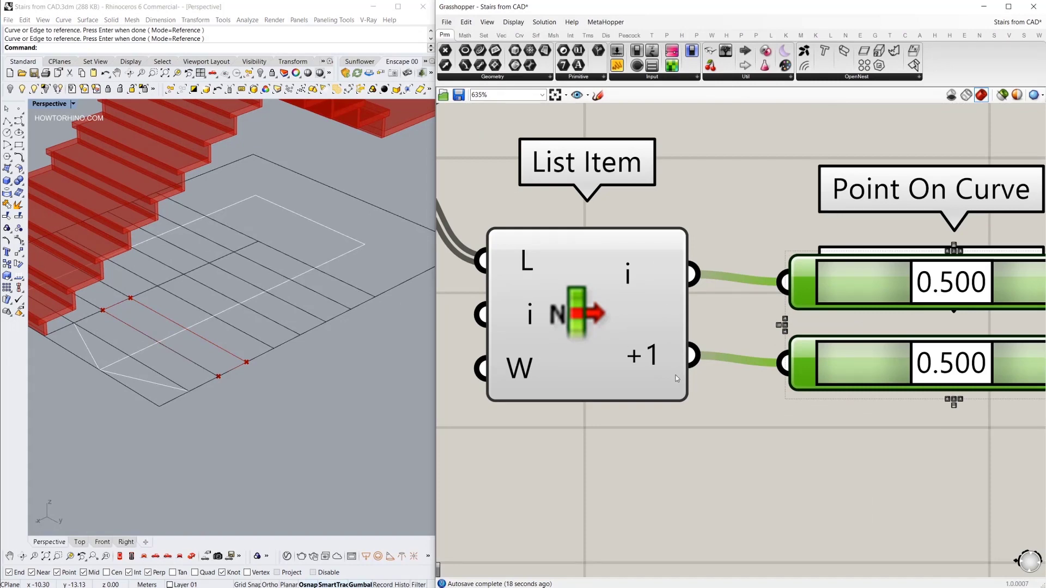
scroll(613, 361, "up", 5)
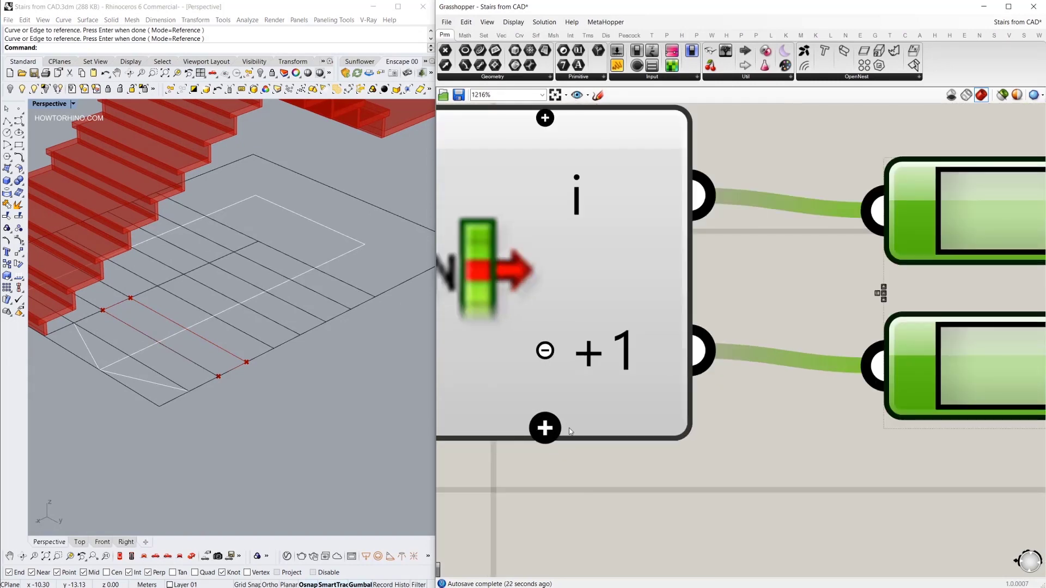
Add the extra outputs +2, +3 and +4 to the List Item before Point On Curve
left_click(547, 433)
scroll(547, 430, "down", 2)
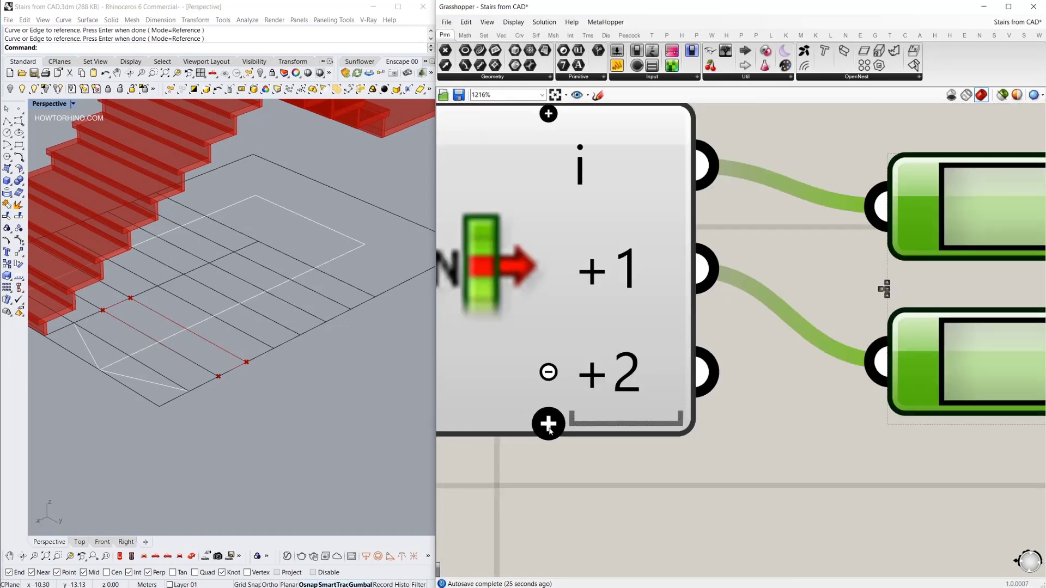
left_click(547, 425)
left_click(548, 475)
scroll(554, 474, "down", 2)
scroll(567, 479, "up", 2)
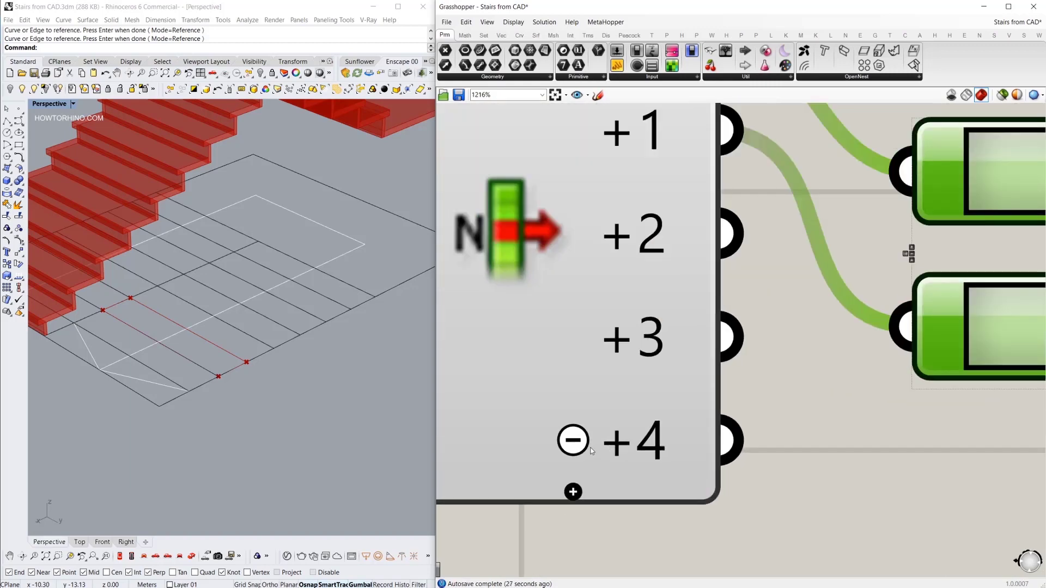
Remove the outputs +4, +3 and +2 from the List Item, keeping only i and +1
left_click(572, 438)
left_click(572, 389)
scroll(572, 384, "down", 2)
scroll(571, 376, "up", 2)
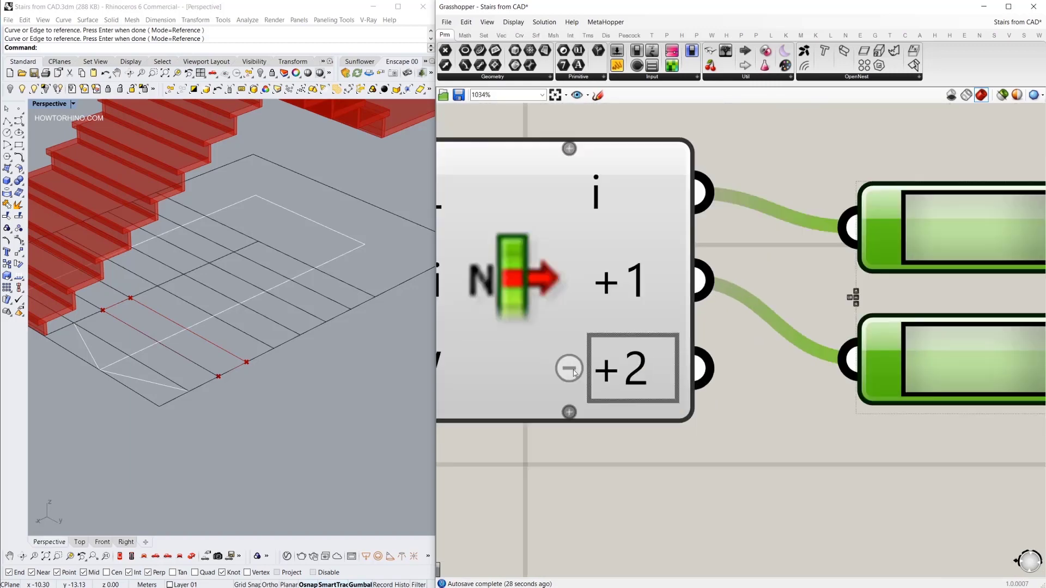
left_click(570, 369)
scroll(572, 391, "down", 2)
scroll(573, 391, "down", 1)
right_click_drag(582, 329, 687, 337)
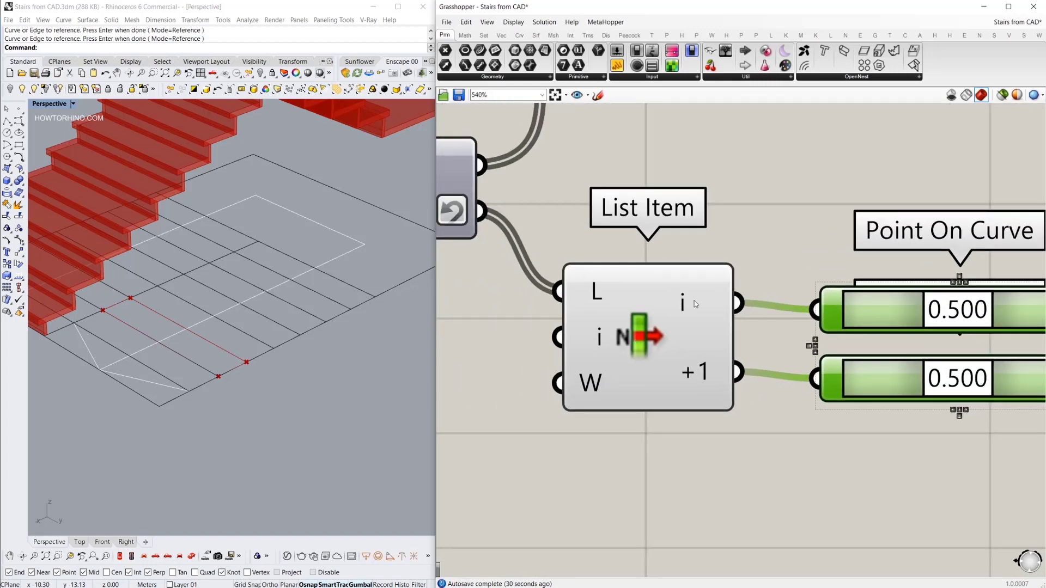
Turn on the preview of the two Point On Curve components and trace their points into Vector 2Pt
scroll(619, 411, "down", 3)
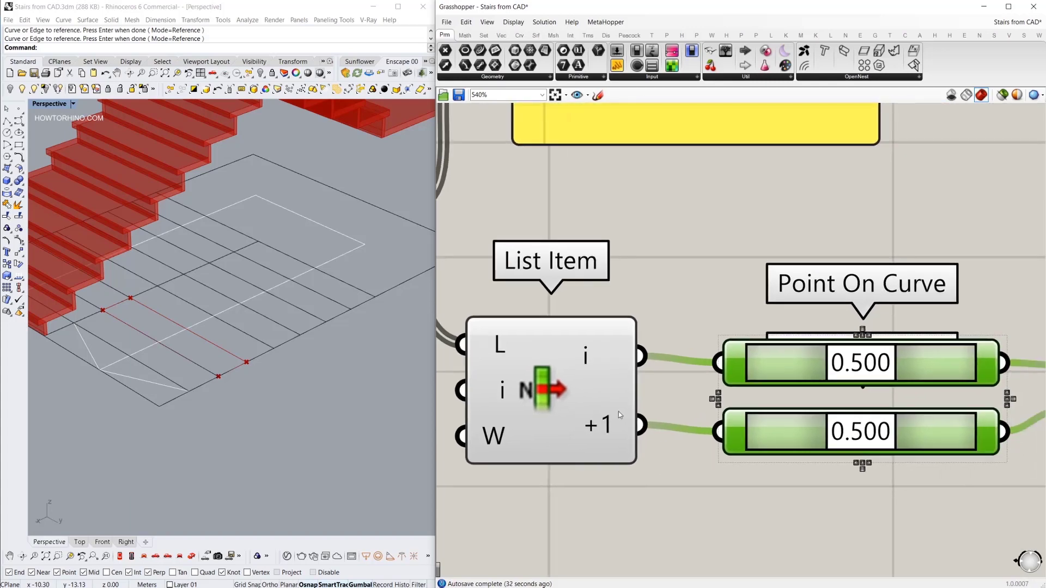
right_click_drag(824, 274, 616, 281)
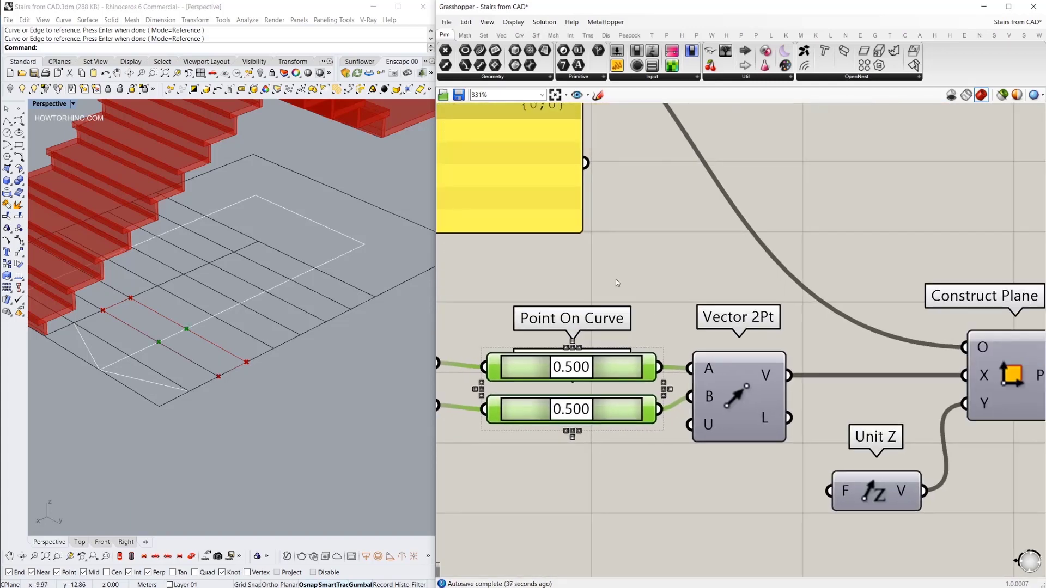
scroll(702, 376, "down", 2)
left_click(722, 380)
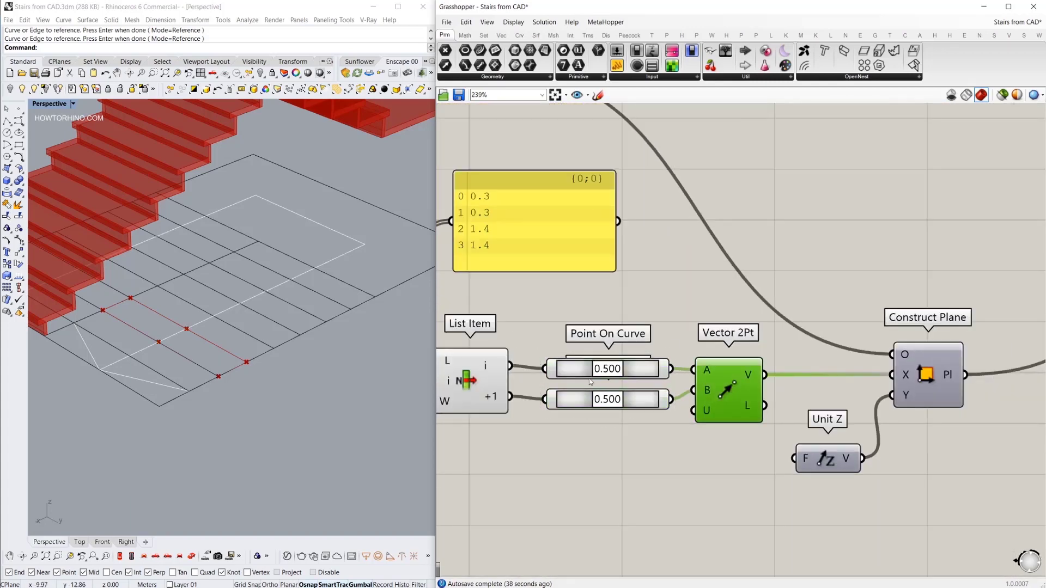
Turn on the preview of Construct Plane and inspect the mirror plane beside the stairs
left_click(915, 372)
right_click_drag(648, 330, 451, 333)
scroll(415, 340, "down", 2)
scroll(717, 313, "down", 7)
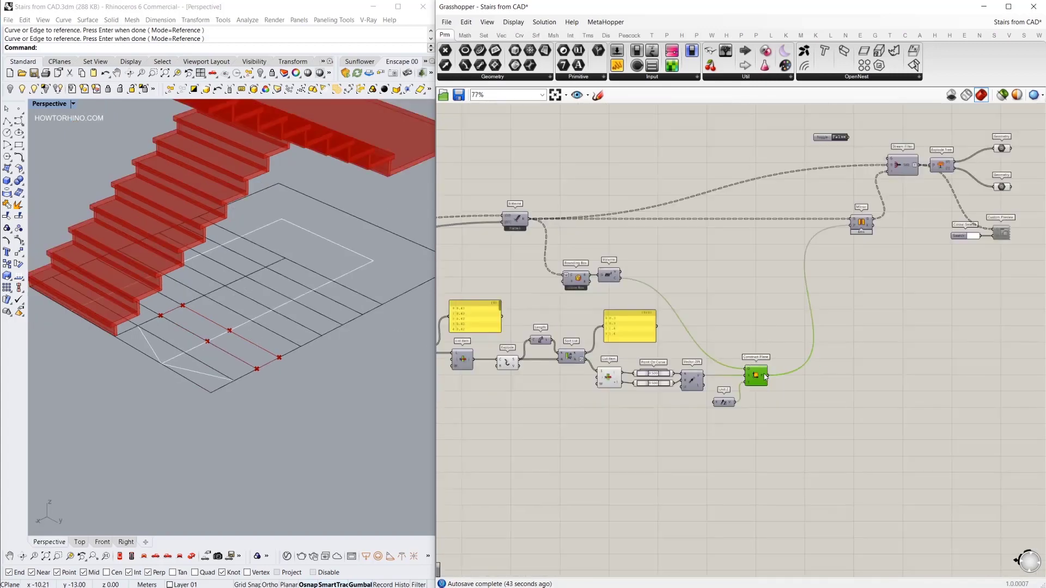
right_click(720, 305)
left_click(738, 311)
right_click_drag(211, 262, 235, 263)
Turn on the preview of Entwine and trace its stair geometry to the Mirror component's G input
right_click_drag(859, 327, 733, 386)
scroll(682, 302, "up", 4)
right_click_drag(710, 292, 924, 273)
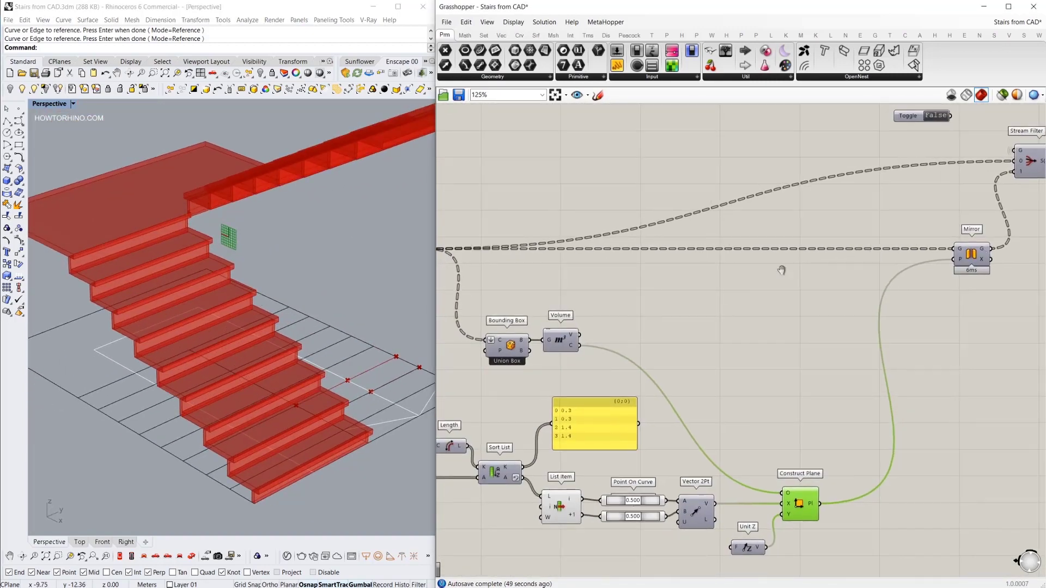
right_click_drag(783, 269, 911, 264)
left_click(535, 247)
right_click(565, 184)
left_click(576, 188)
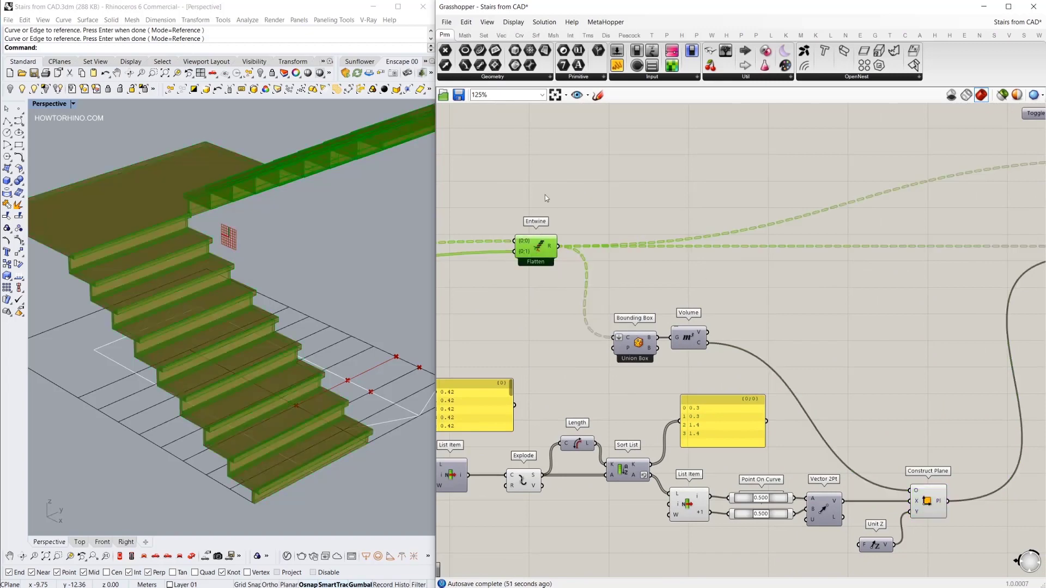
right_click_drag(828, 211, 553, 213)
right_click_drag(815, 258, 769, 262)
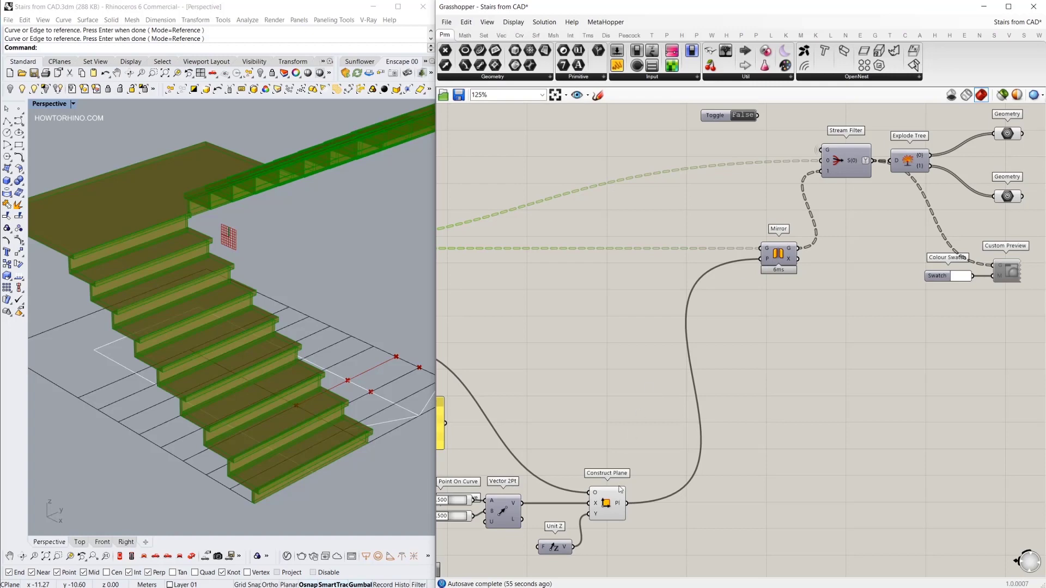
Highlight Construct Plane as the Mirror's P input, then preview the Mirror output against the original stairs
left_click(608, 499)
right_click_drag(790, 300, 692, 374)
left_click(677, 328)
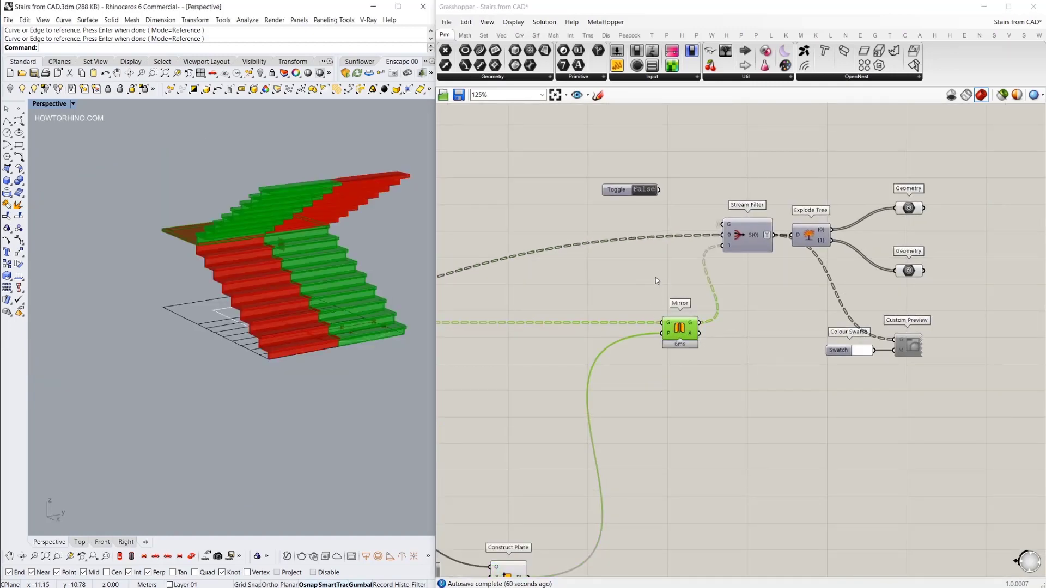
scroll(688, 258, "up", 3)
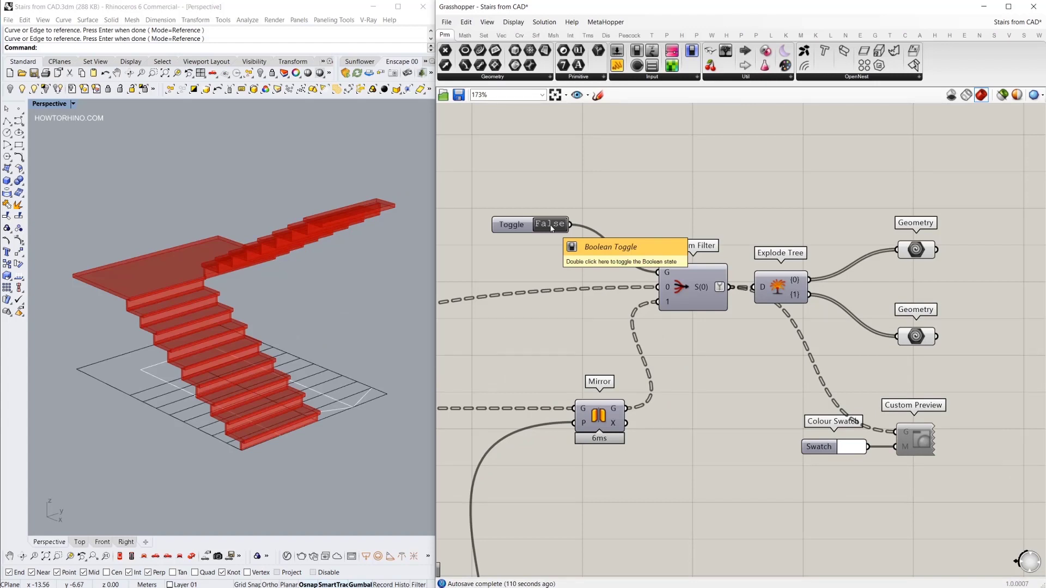
Switch the Stream Filter's Boolean Toggle between True and False to compare both stair directions, ending on False
double_click(552, 228)
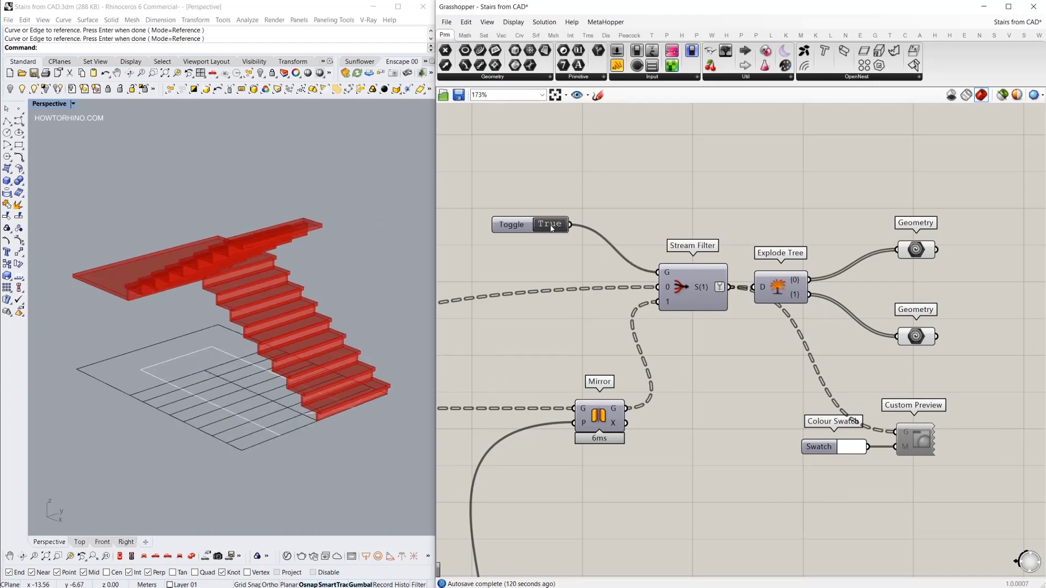
double_click(551, 229)
double_click(551, 228)
double_click(551, 228)
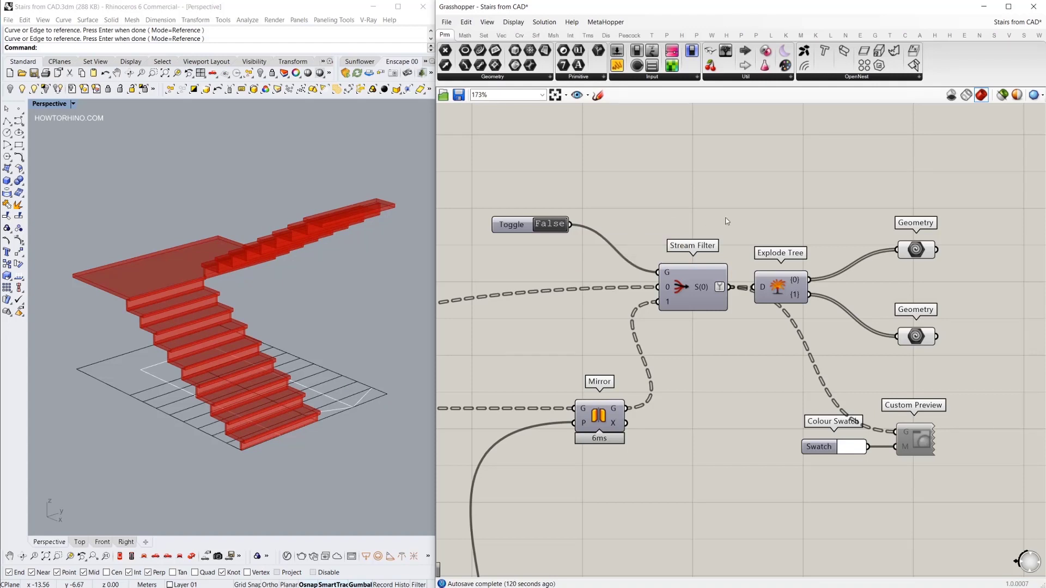
Highlight the two Geometry parameters after Explode Tree to check which stair parts each one holds
right_click_drag(812, 285, 773, 287)
left_click(755, 294)
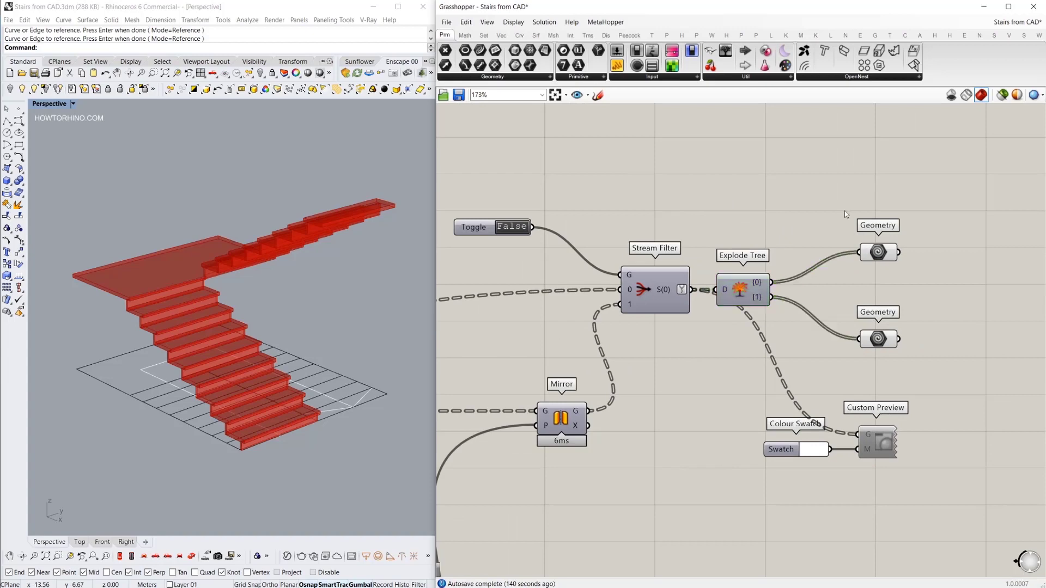
left_click_drag(844, 210, 846, 354)
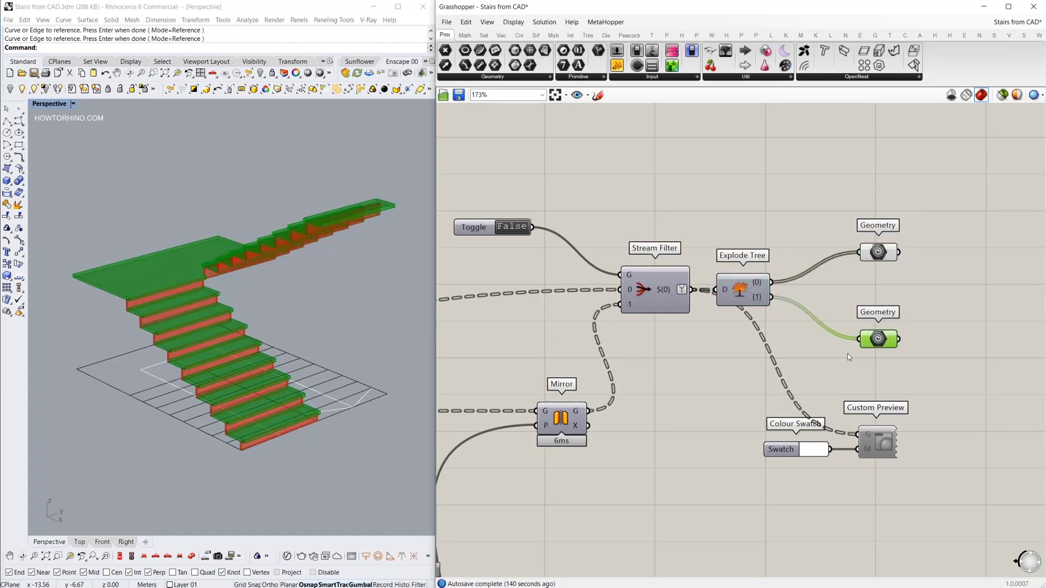
left_click(846, 353)
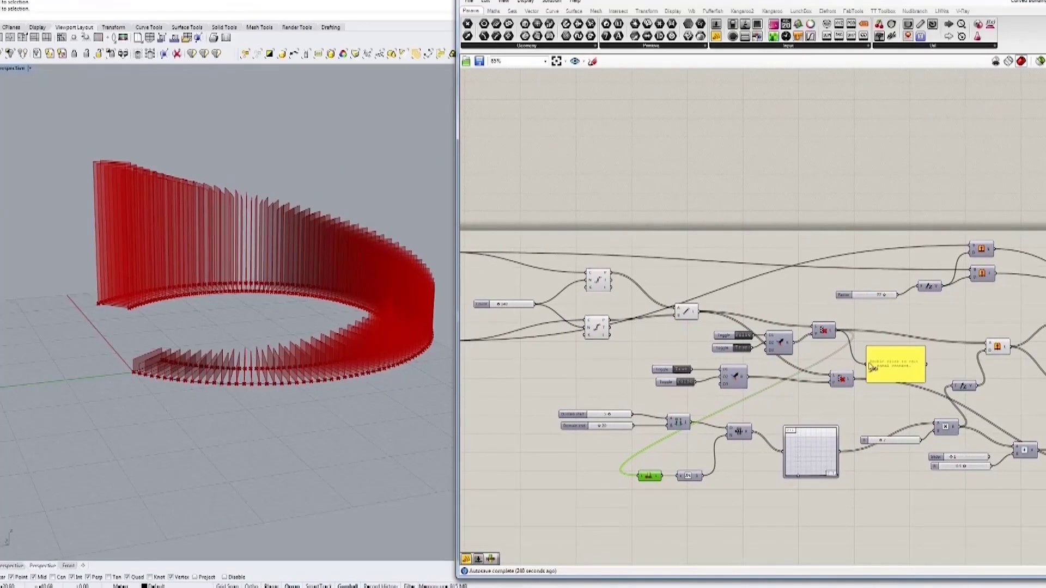
left_click_drag(522, 425, 526, 426)
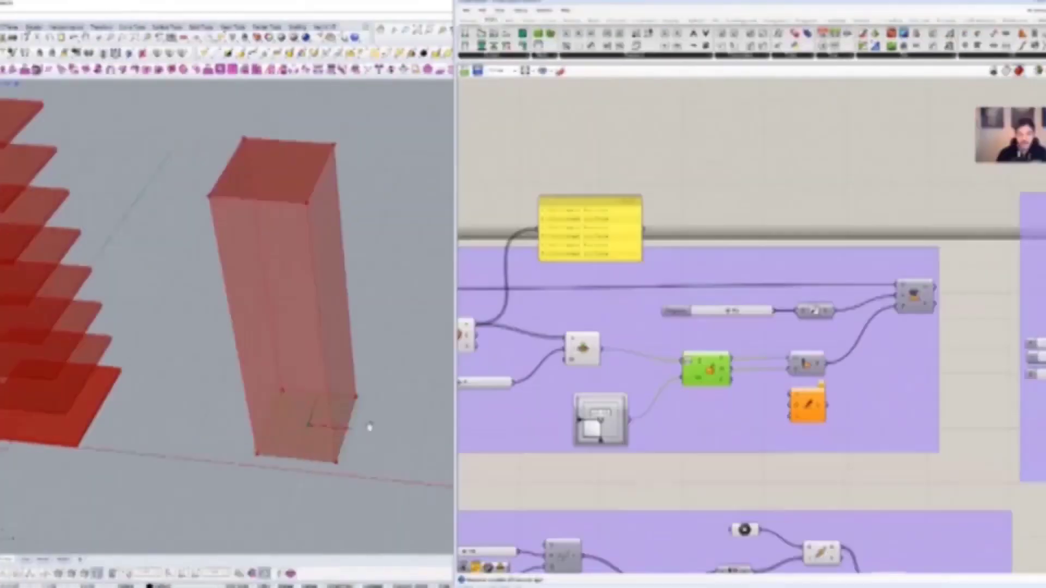
scroll(695, 442, "up", 4)
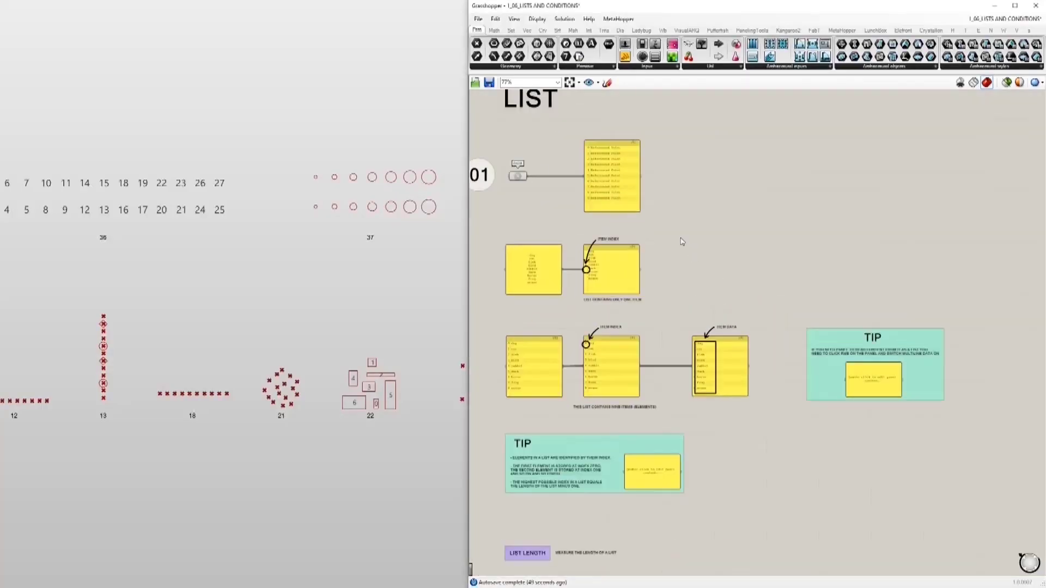
scroll(681, 273, "up", 3)
right_click_drag(682, 351, 755, 287)
right_click_drag(786, 522, 787, 401)
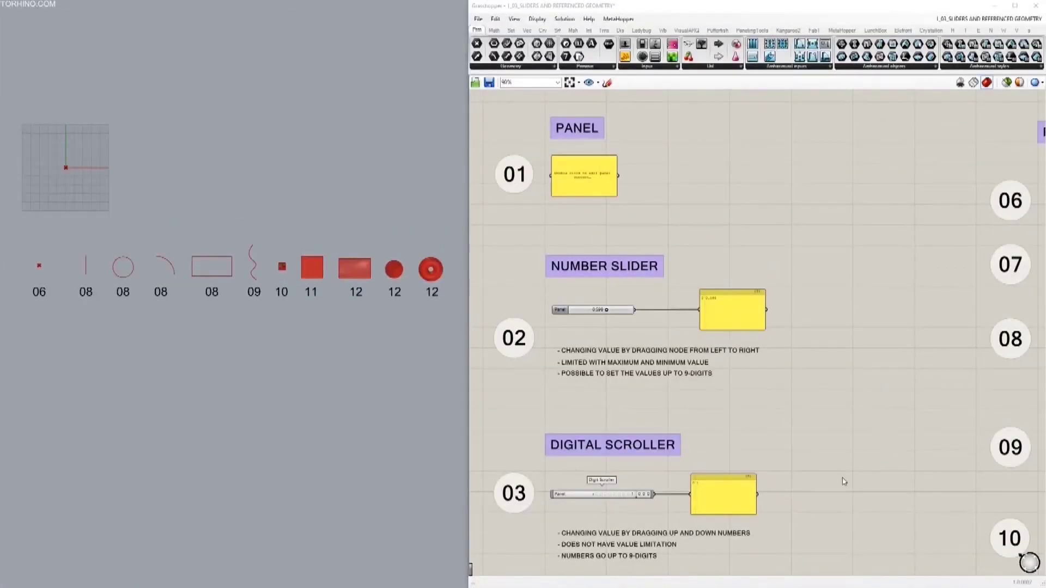
right_click_drag(786, 484, 849, 331)
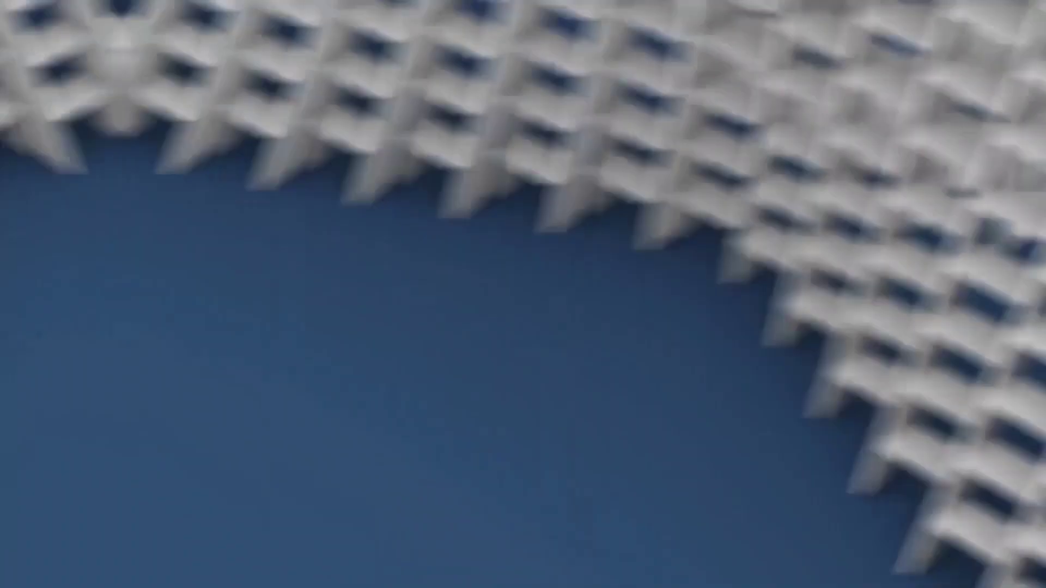